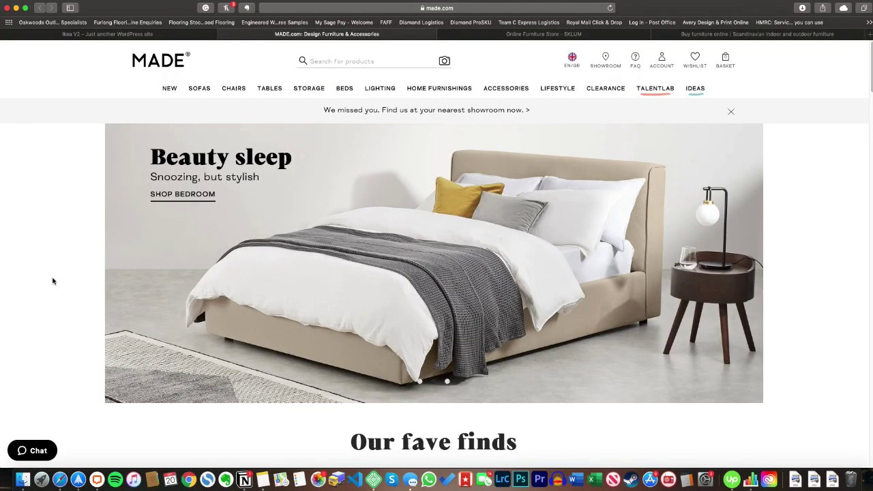
- Look over the MADE.com homepage and preview the two big-image interior pictures in the Desktop folder
scroll(52, 281, "down", 10)
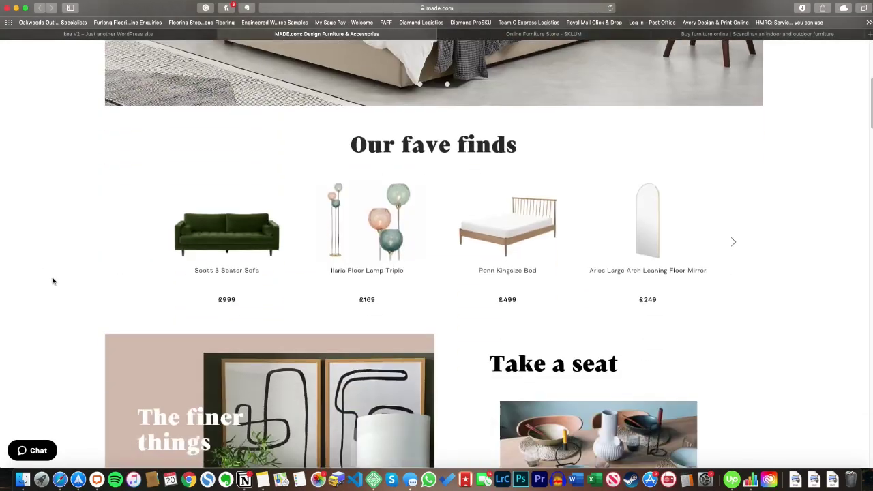
scroll(63, 284, "up", 10)
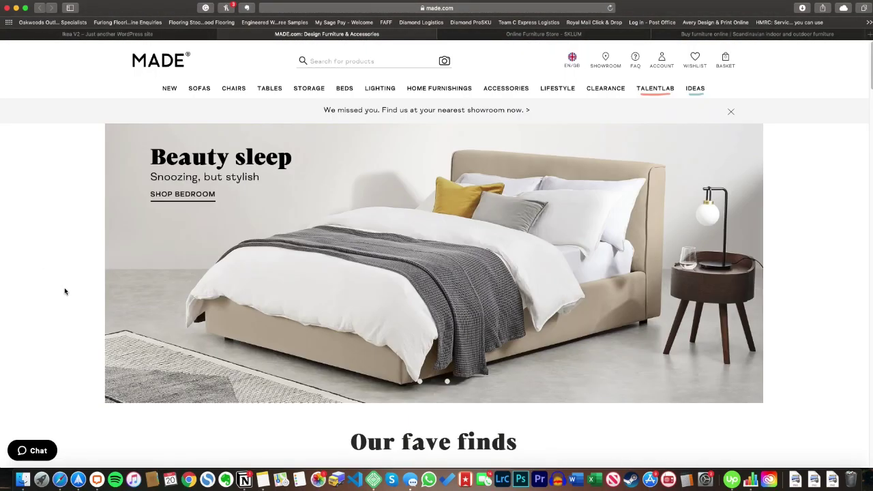
left_click(24, 467)
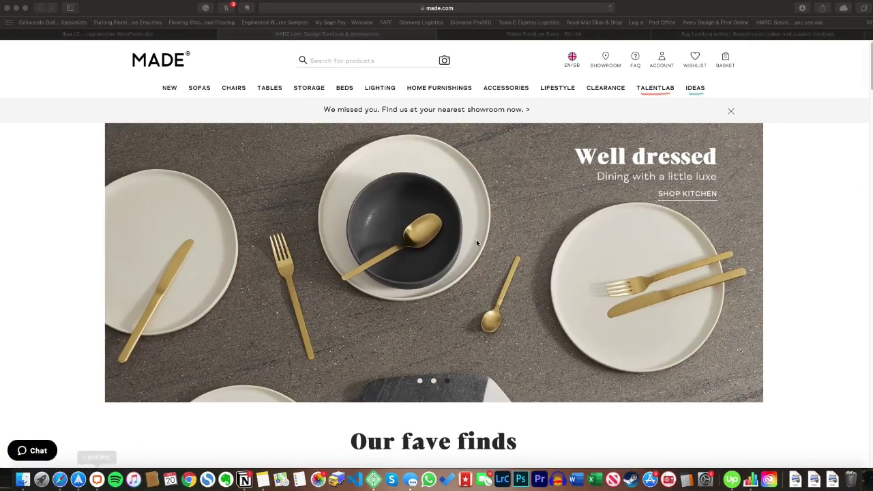
left_click(478, 264)
left_click(651, 314)
key("space")
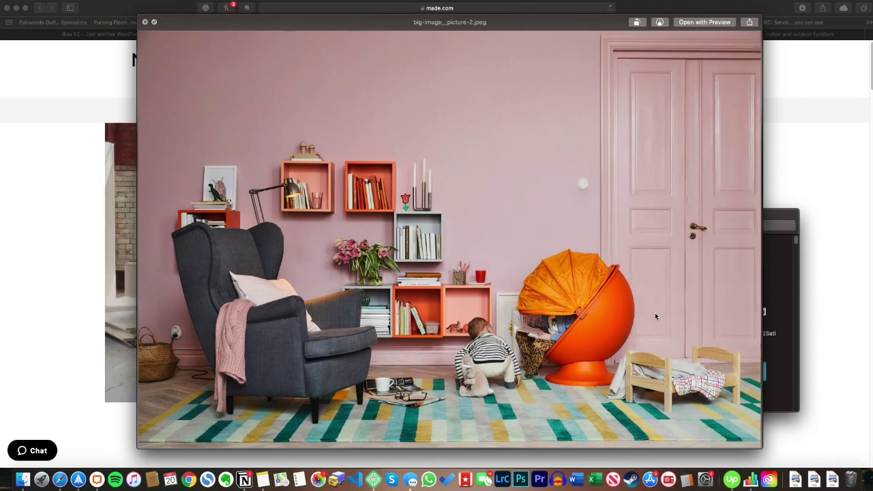
key("Left")
key("Right")
key("Left")
key("space")
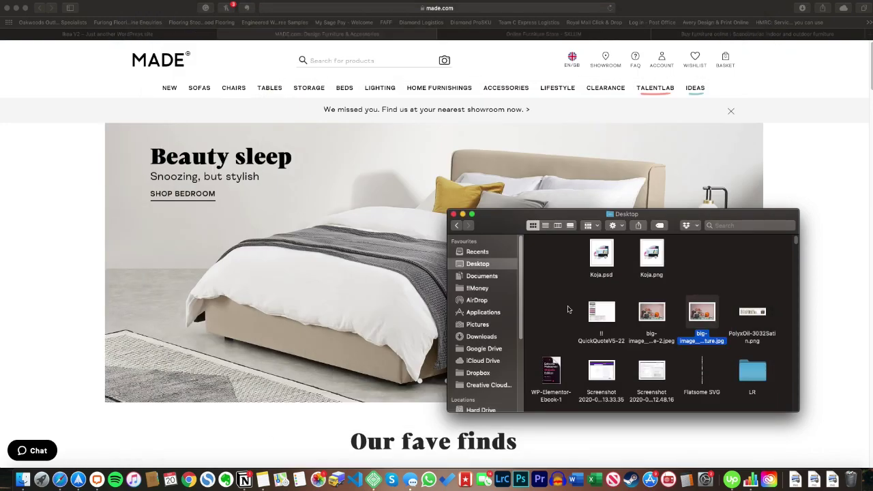
left_click(238, 199)
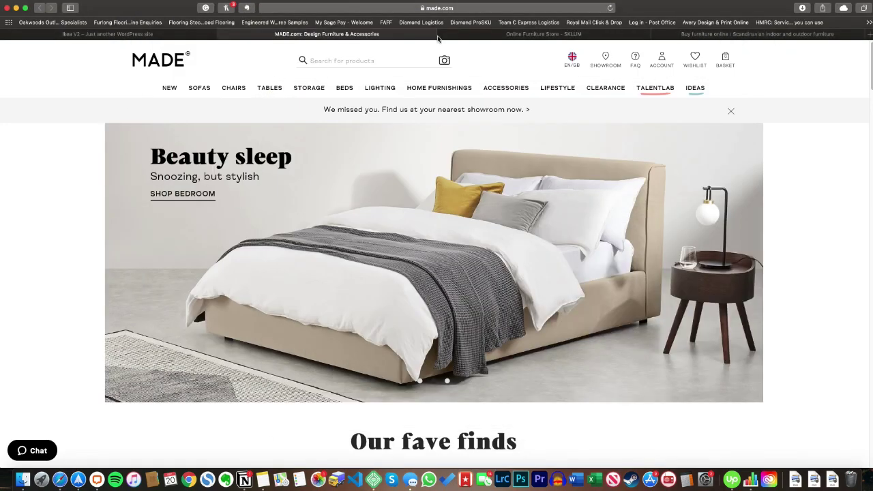
- Browse the SKLUM homepage and capture a screenshot of the pendant lamp in the Lights bestseller tile
key("ctrl+Tab")
scroll(317, 187, "down", 3)
scroll(316, 186, "down", 3)
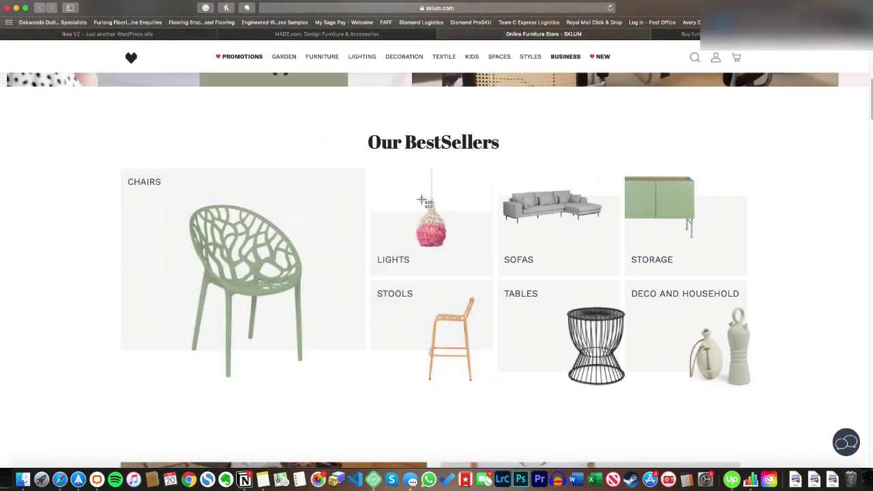
left_click_drag(423, 166, 441, 218)
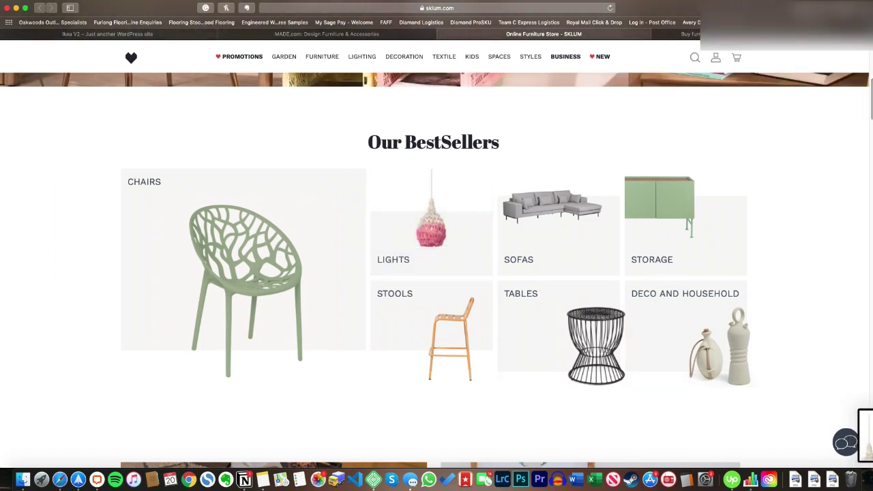
scroll(517, 330, "down", 5)
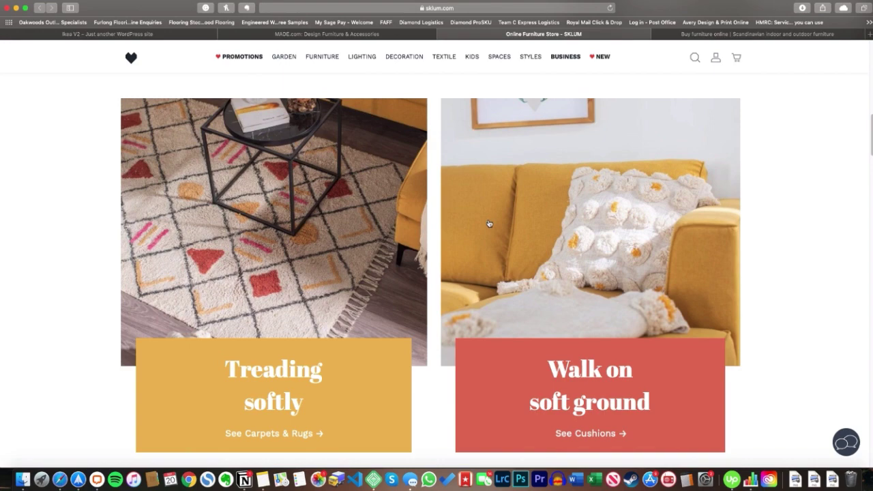
scroll(489, 223, "up", 15)
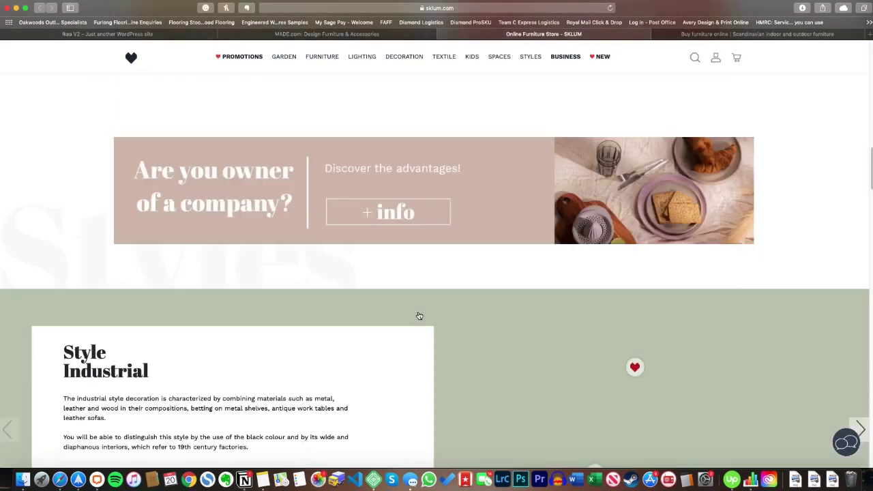
- Examine the promotional banners and category tiles on the JYSK homepage
key("ctrl+Tab")
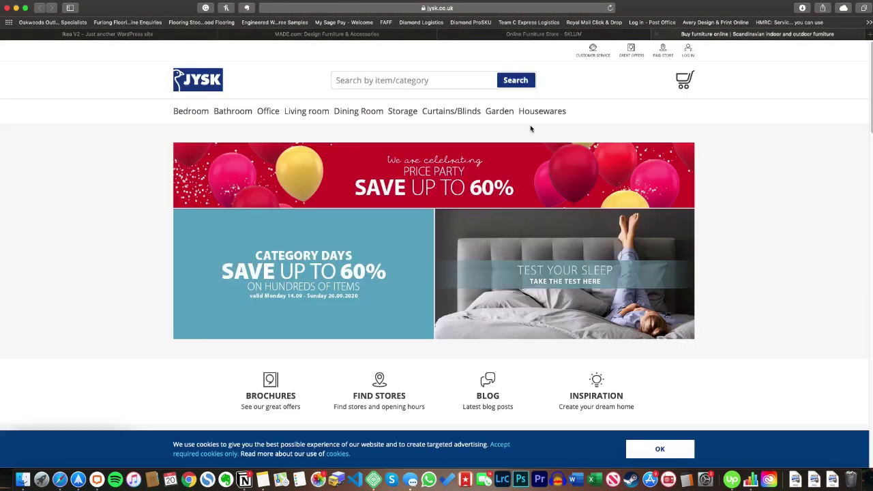
scroll(216, 259, "down", 6)
scroll(477, 293, "down", 3)
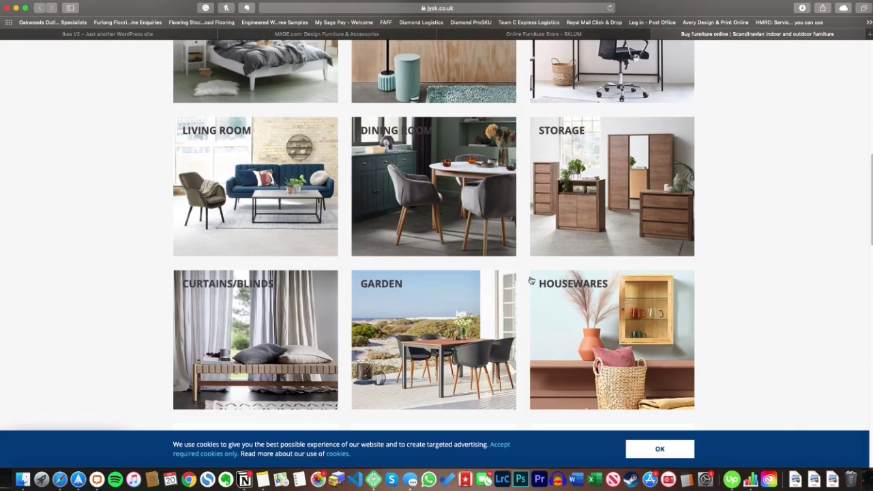
scroll(532, 281, "down", 6)
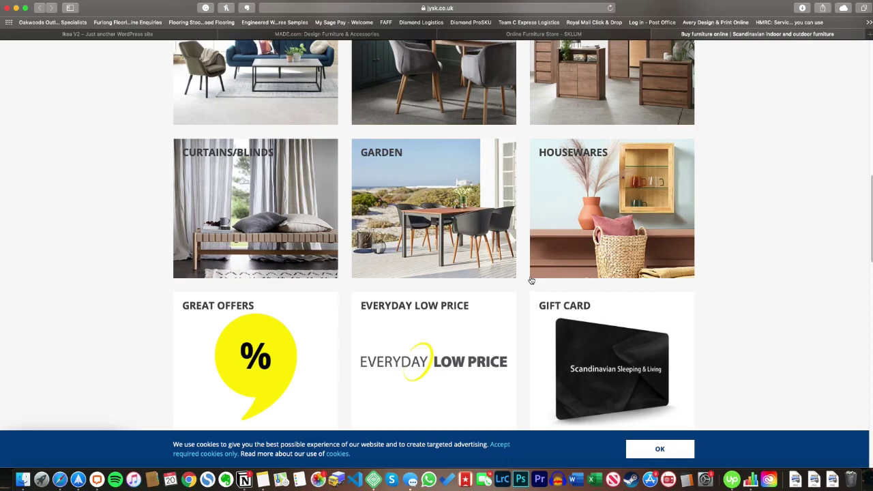
scroll(530, 276, "up", 10)
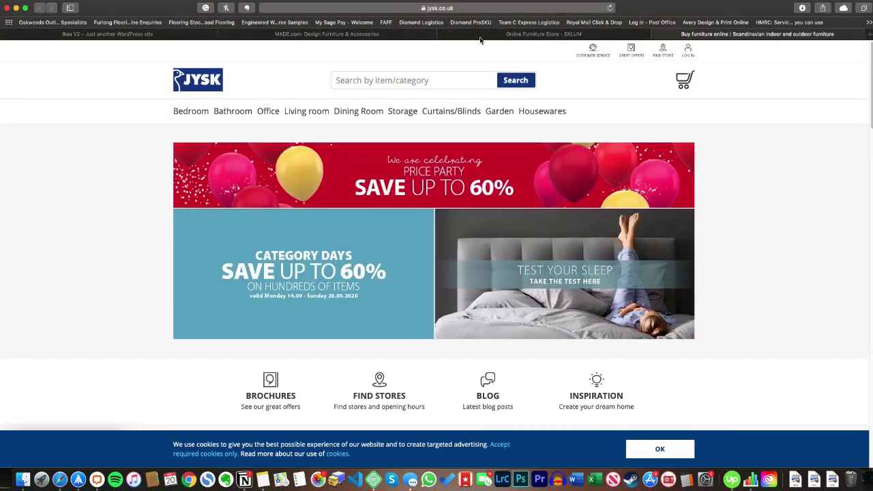
- Open the Flatsome theme options of the Ikea V2 site and set the layout's container width to 1250 px
key("ctrl+Tab")
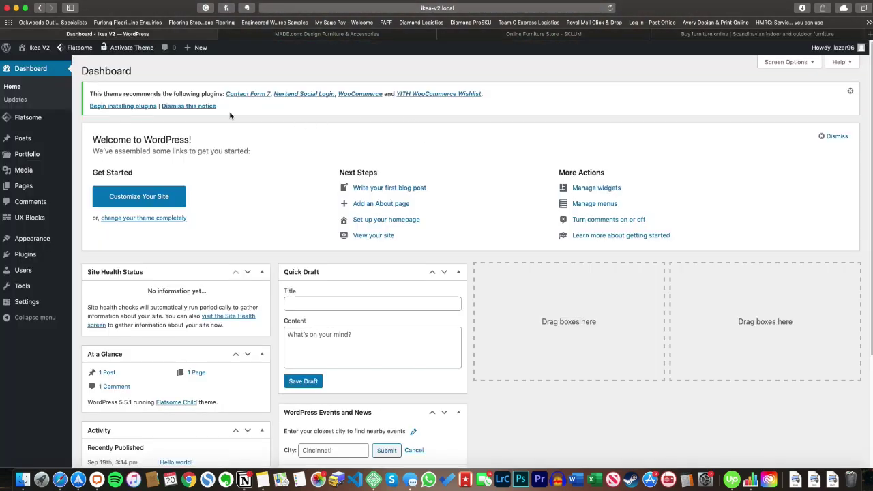
mouse_move(80, 47)
left_click(86, 63)
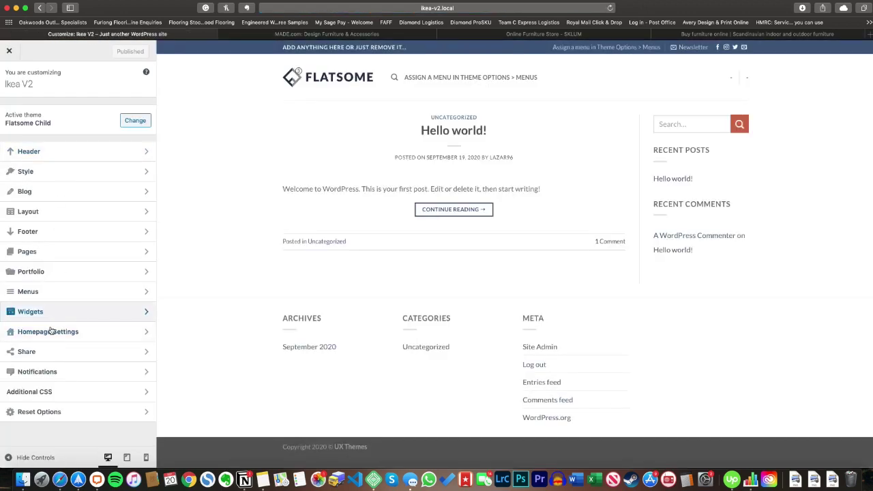
left_click(53, 213)
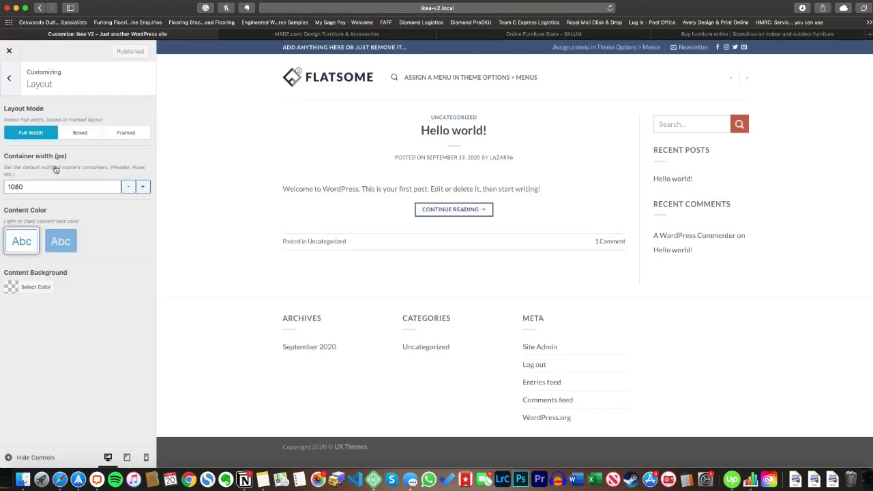
left_click(14, 186)
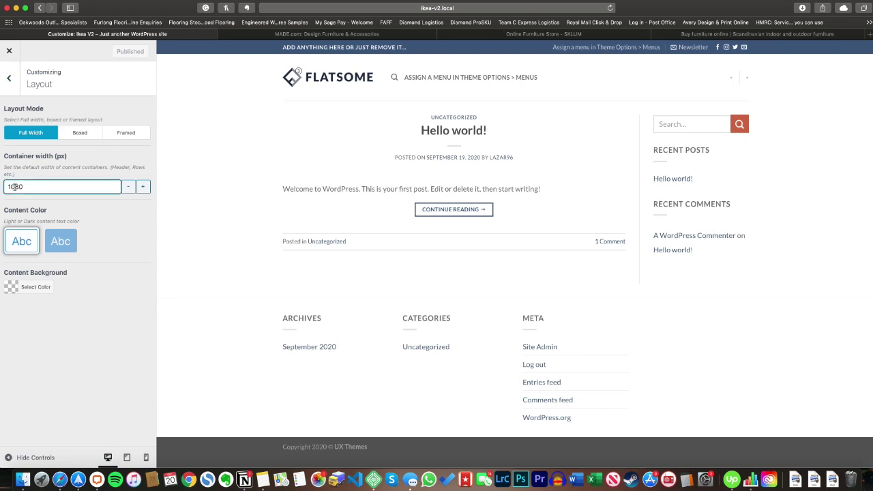
type("2")
key("BackSpace")
key("BackSpace")
type("2")
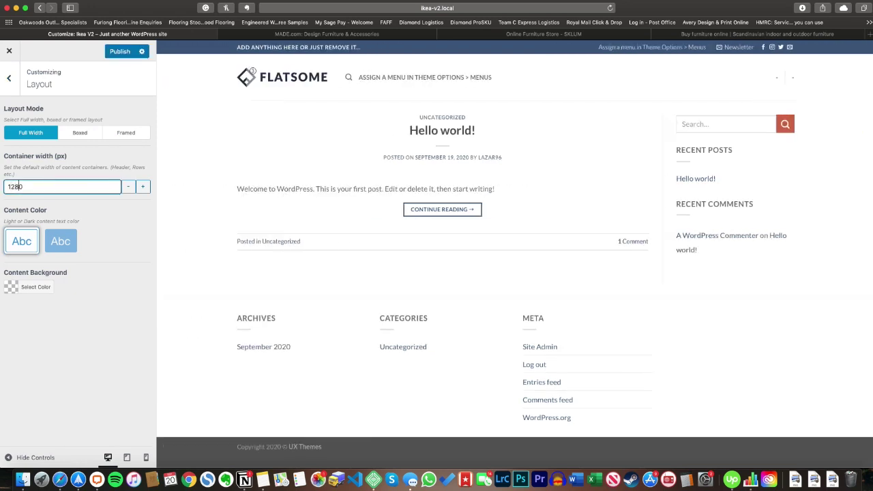
type("8")
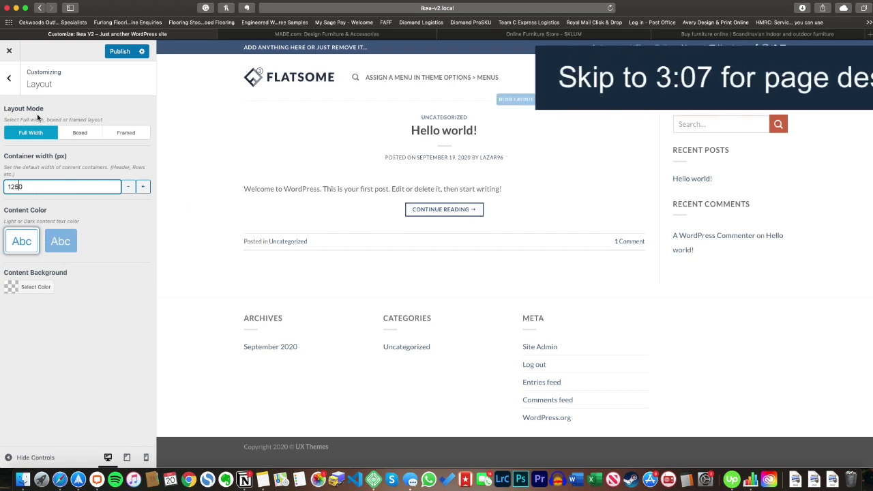
left_click(9, 77)
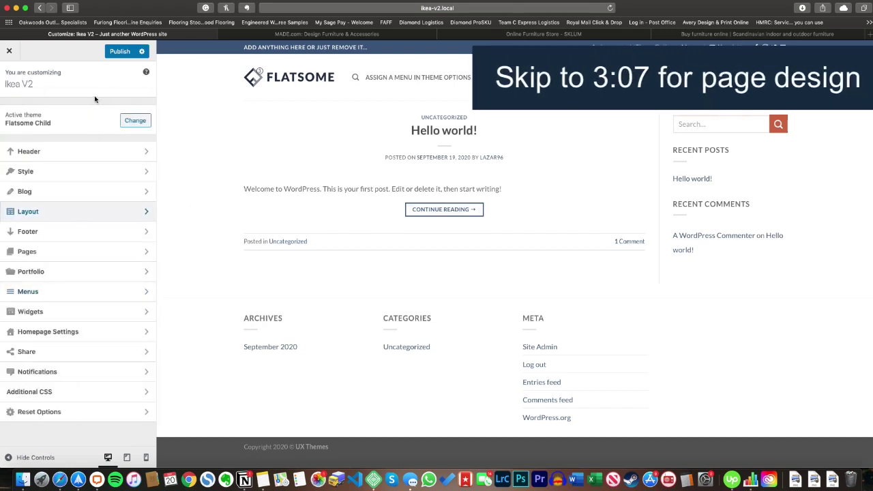
- Disable the top bar in the header settings and review the available header presets
left_click(78, 150)
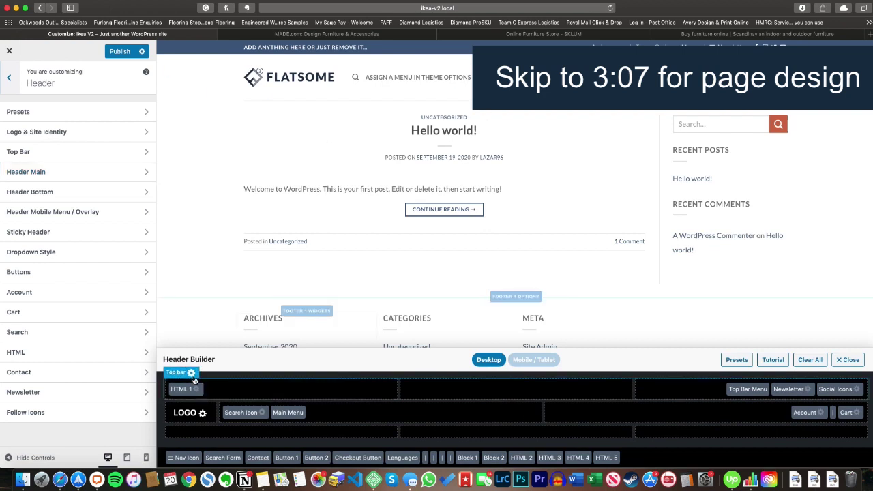
left_click(194, 377)
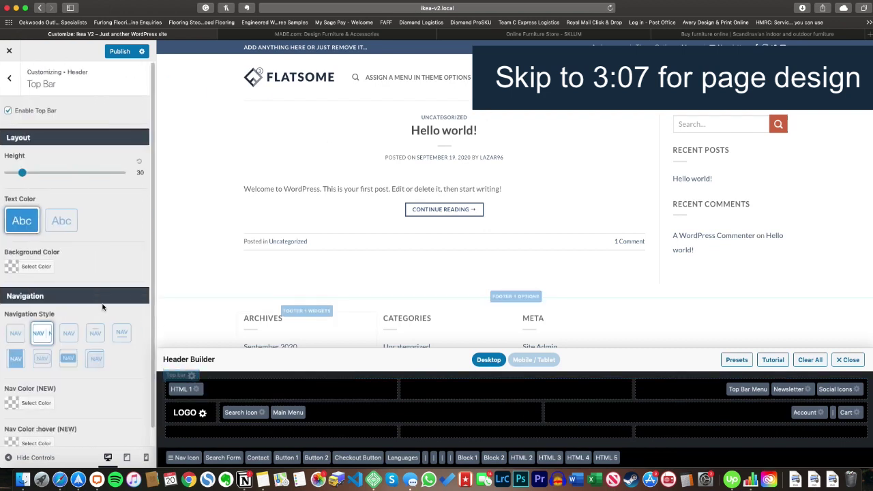
left_click(9, 112)
left_click(11, 84)
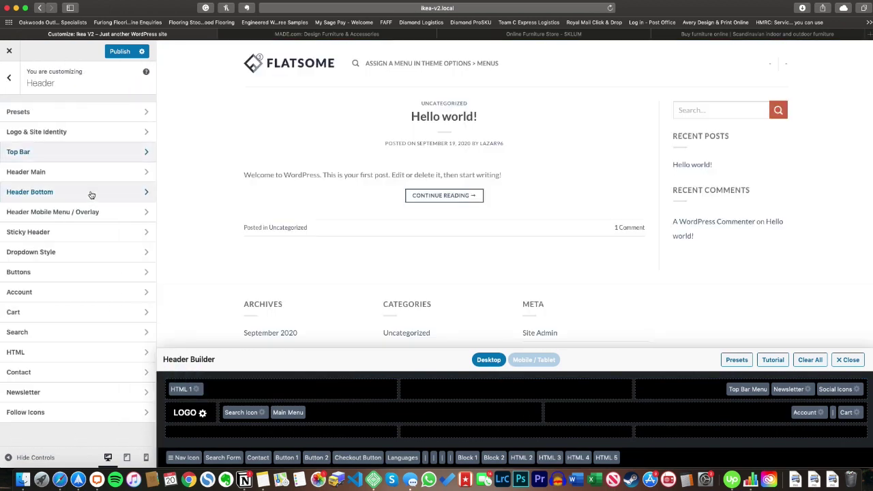
left_click(63, 115)
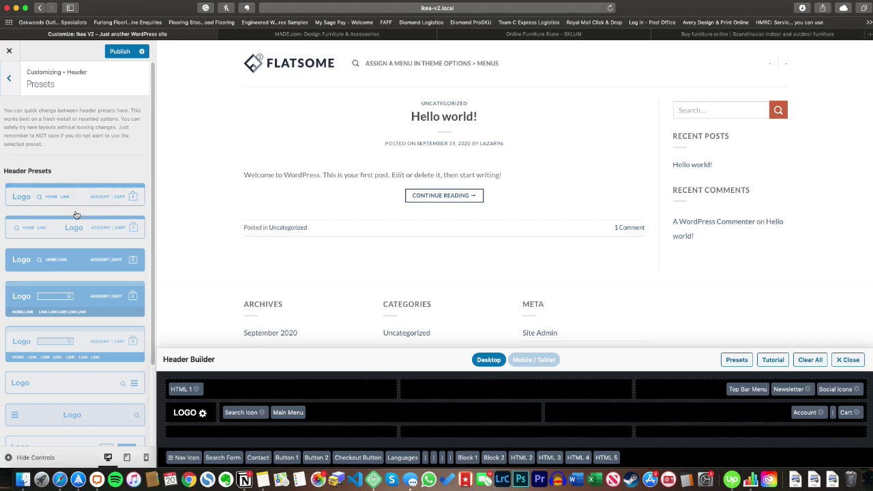
left_click(7, 86)
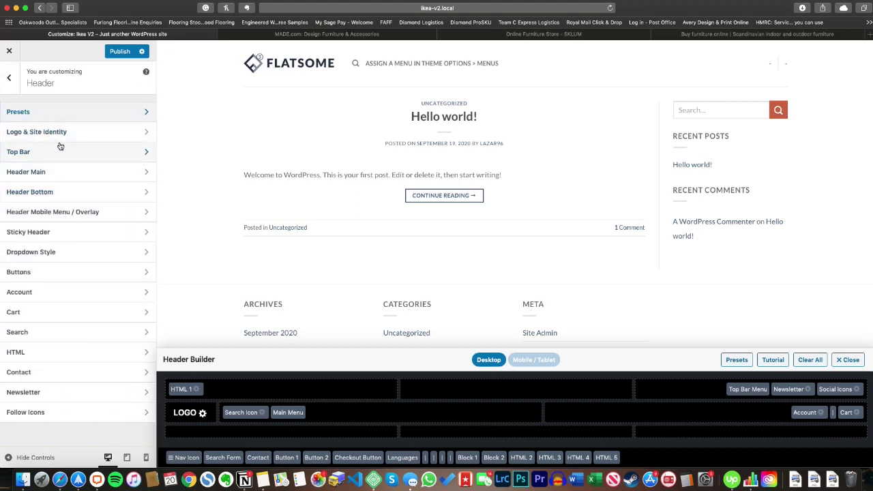
- Replace the header's logo image with the ikea-logo SVG file, searching the whole Mac for "ikea" to upload it
left_click(60, 133)
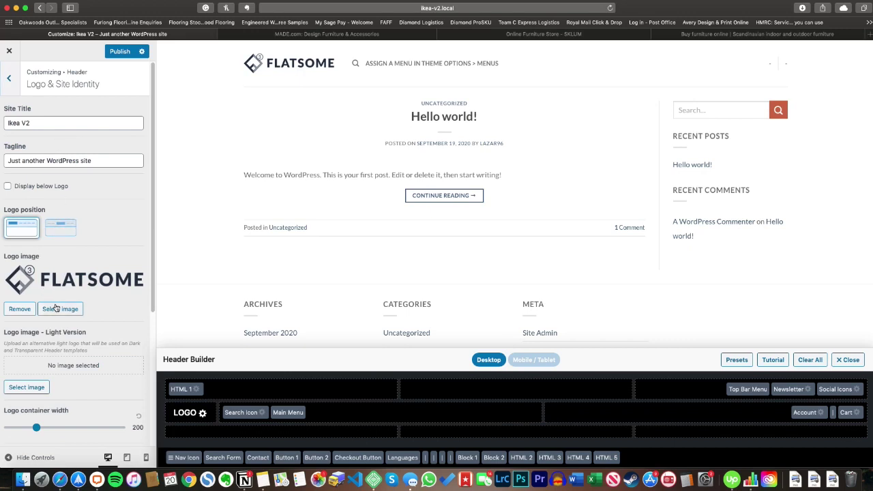
left_click(56, 309)
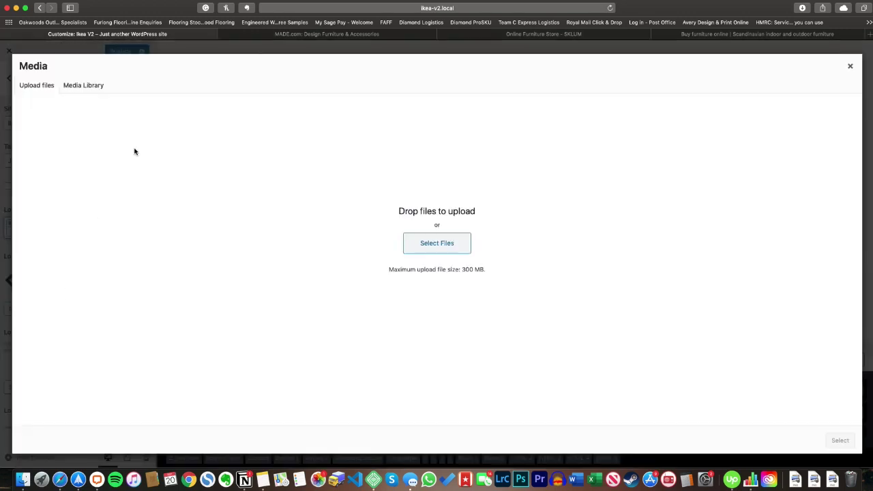
left_click(442, 247)
left_click(556, 50)
type("ike")
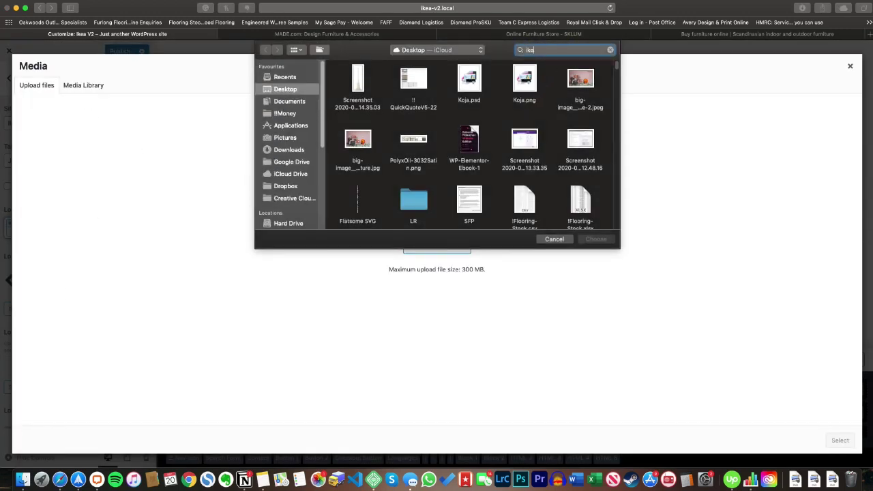
type("a")
left_click(372, 68)
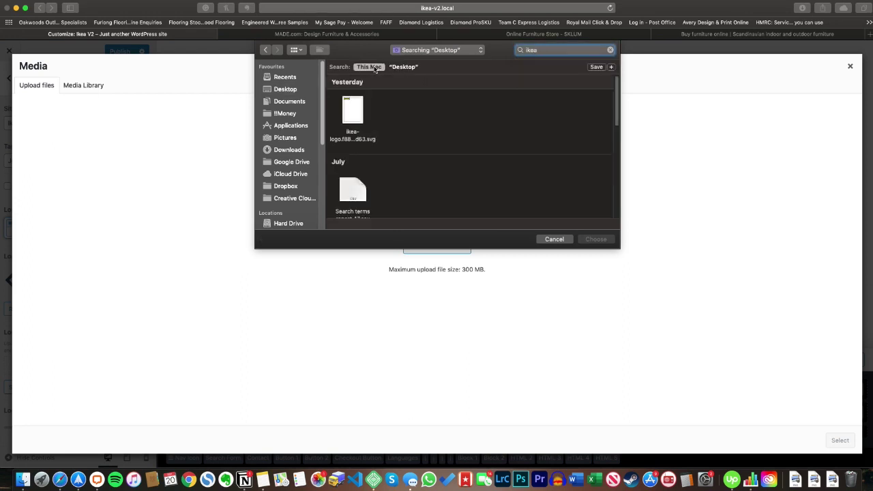
key("Escape")
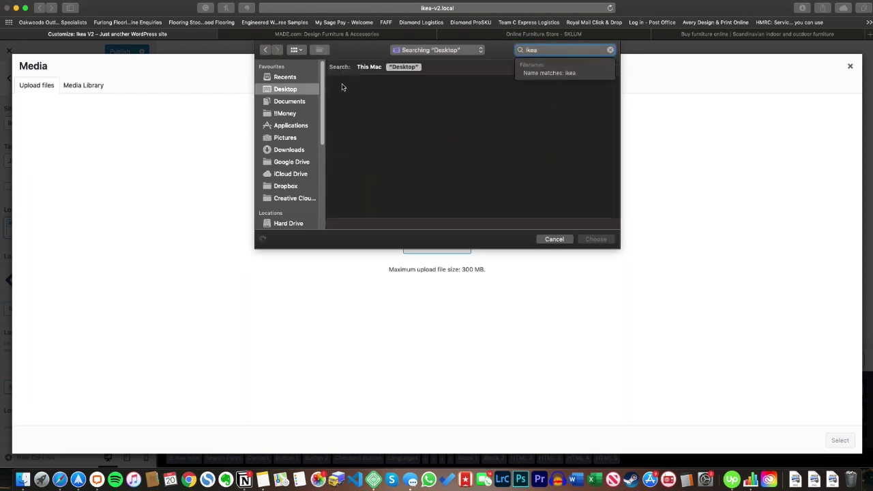
left_click(369, 67)
double_click(362, 104)
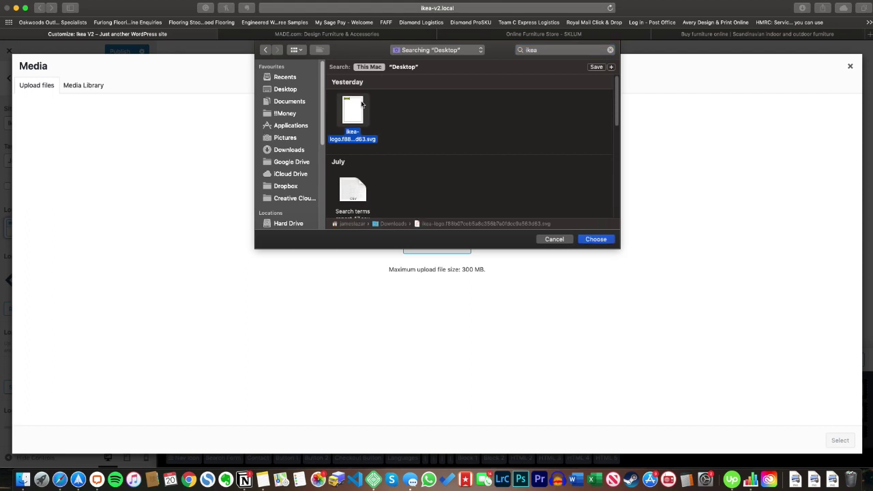
left_click(841, 442)
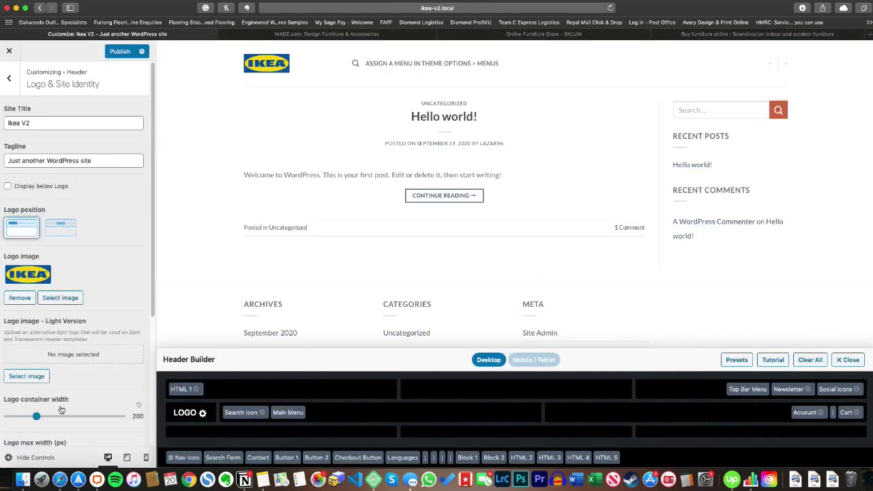
- Set the logo container width to 225 and review the remaining logo settings
scroll(61, 410, "down", 3)
left_click_drag(36, 314, 41, 317)
scroll(79, 304, "down", 3)
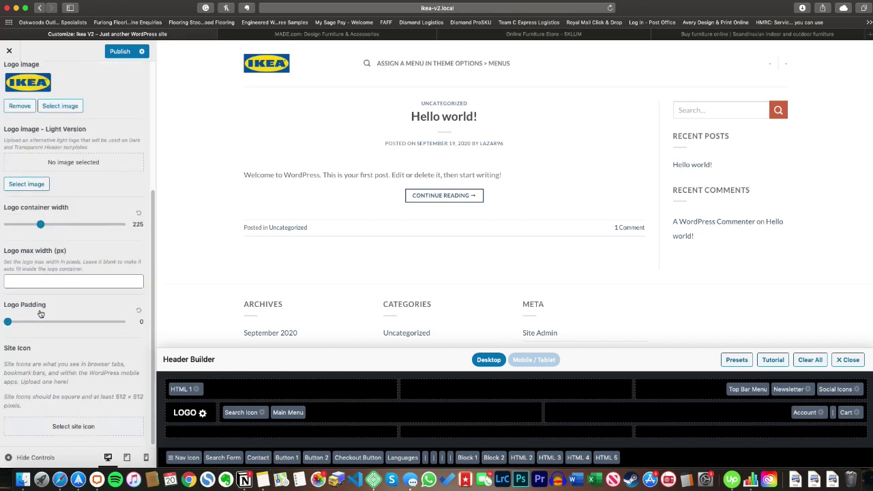
scroll(63, 349, "up", 6)
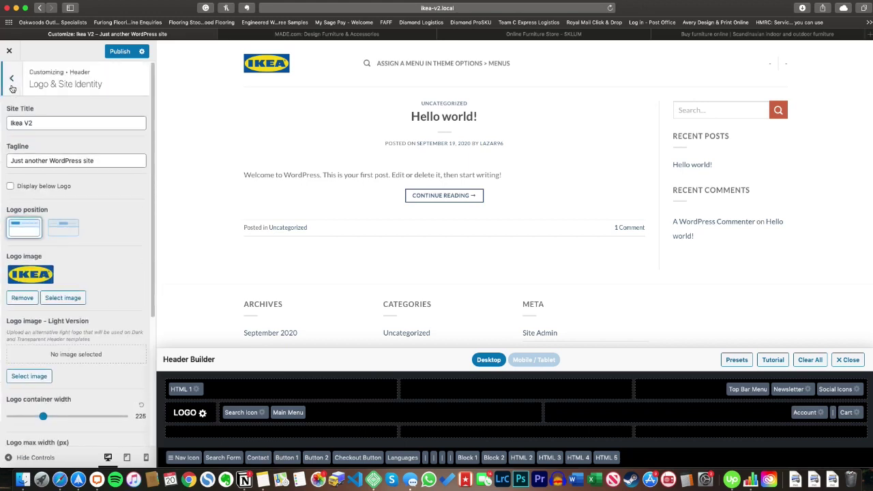
- Set the homepage to a static page, create a new page called Home for it, and publish the changes
left_click(9, 77)
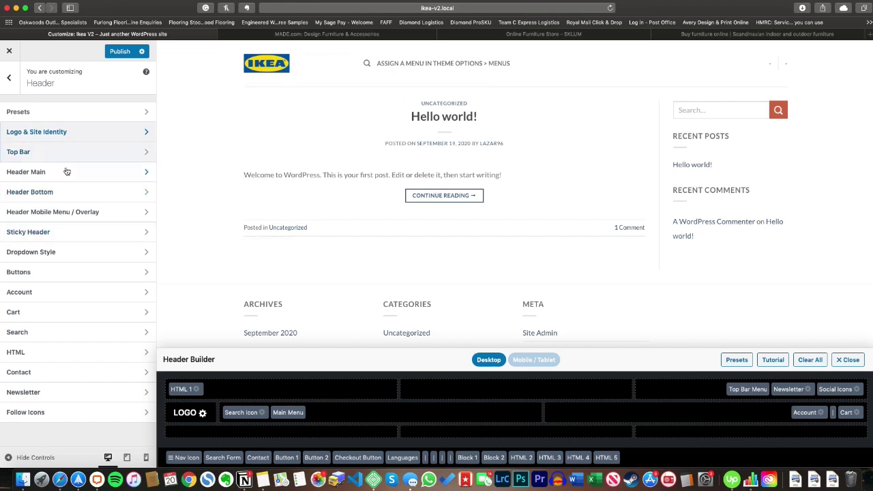
left_click(9, 78)
left_click(47, 331)
left_click(7, 198)
left_click(28, 255)
type("Home")
key("Return")
left_click(119, 51)
- Create a menu named Main Menu and assign it to the Main Menu and Main Menu - Mobile locations
left_click(9, 78)
left_click(68, 290)
left_click(120, 192)
left_click(102, 123)
type("Main Menu")
left_click(8, 217)
left_click(14, 237)
left_click(131, 337)
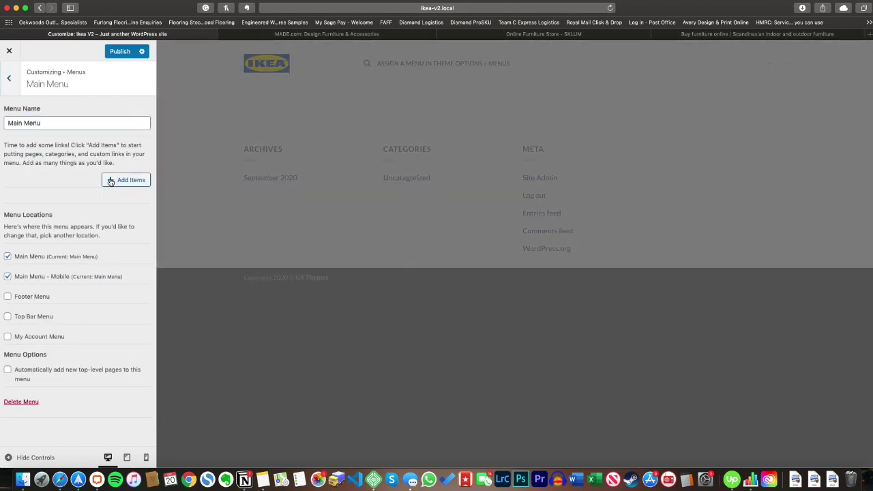
- Add a custom link named Item 1 with the URL # to the main menu
left_click(126, 179)
left_click(183, 78)
left_click(245, 96)
type("#")
key("Tab")
type("Men")
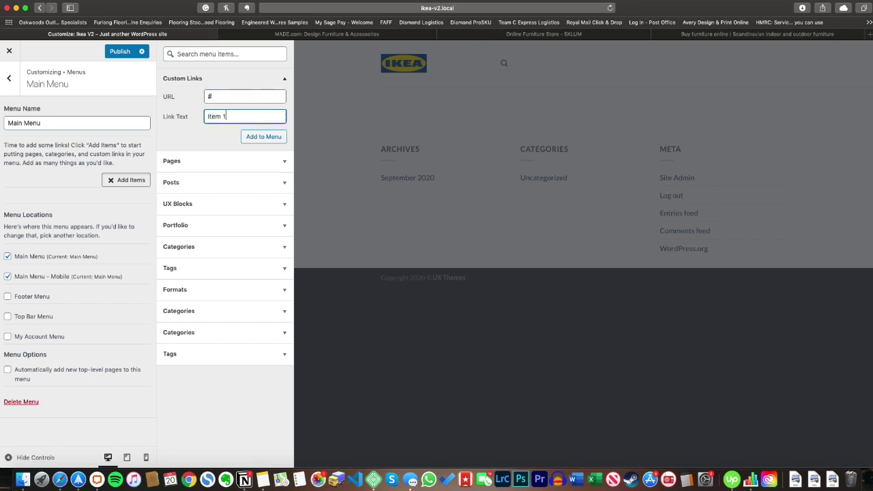
key("Return")
- Add two more custom links to the menu, Item 2 and Item 3, both with the URL #
type("#")
key("Tab")
type("Item 2")
key("Return")
type("#")
key("Tab")
type("Item 3")
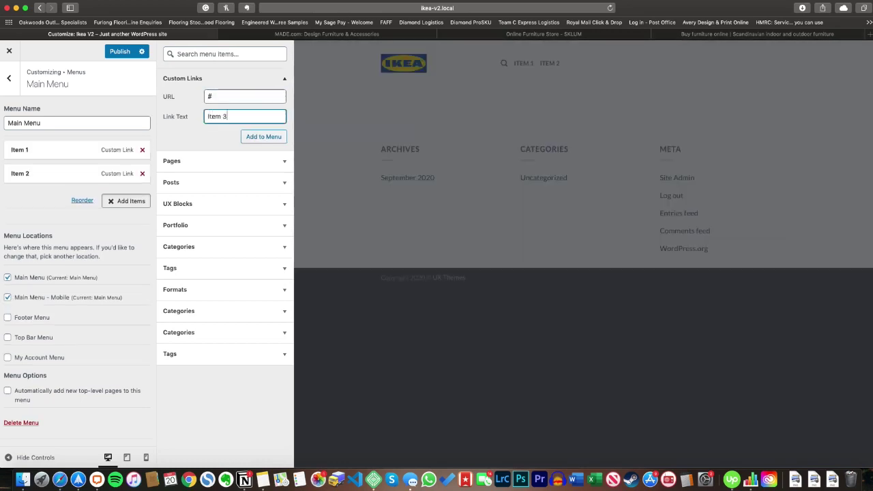
key("Return")
- Add the custom links Item 4 and Item 5 to the menu, each with the URL #
type("#")
key("Tab")
type("Item 4")
key("Return")
type("#")
key("Tab")
left_click(233, 96)
key("Tab")
type("Item 4")
key("Return")
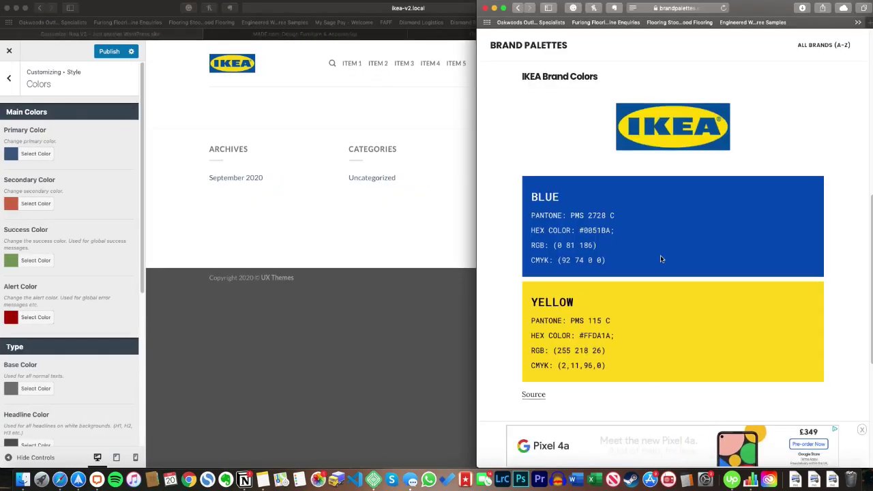
- Set the theme's primary color to the IKEA brand blue, #0051BA
scroll(660, 259, "down", 1)
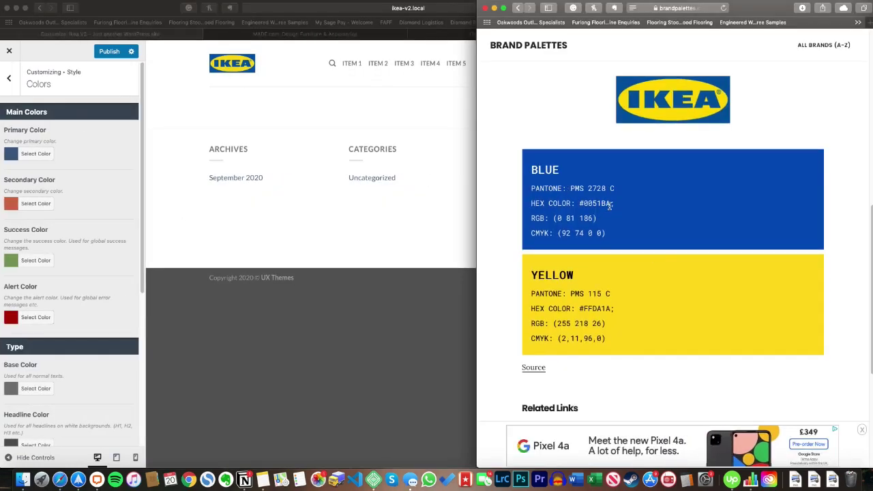
left_click(35, 155)
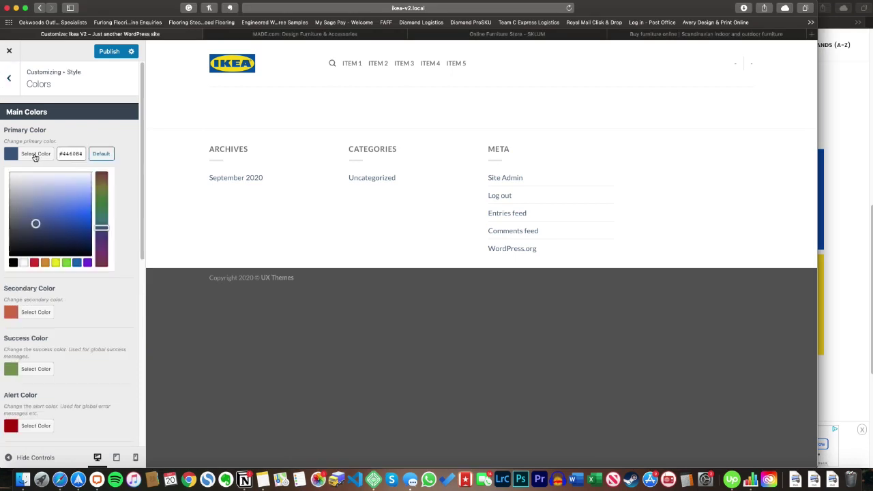
triple_click(67, 154)
type("#0051BA")
left_click(98, 140)
- Copy the brand yellow #FFDA1A from the palette page and set it as the theme's secondary color
left_click(863, 220)
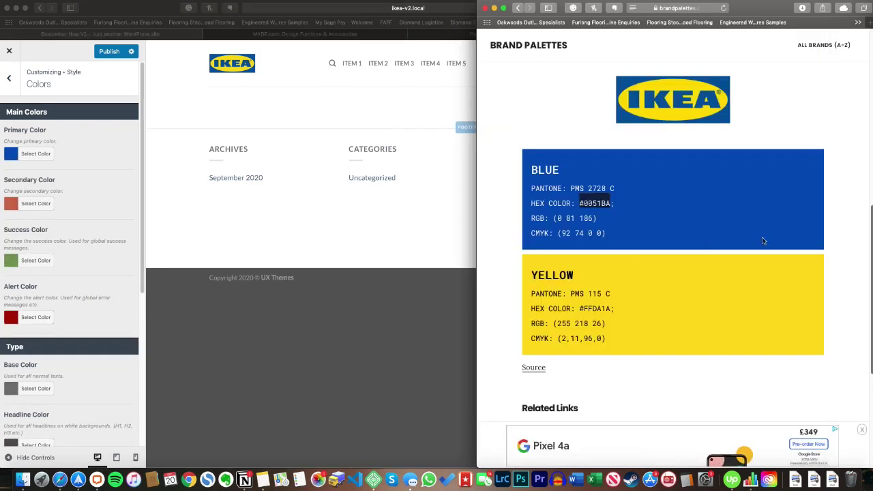
left_click_drag(612, 308, 585, 308)
key("super+c")
left_click(35, 203)
key("super+v")
left_click(113, 190)
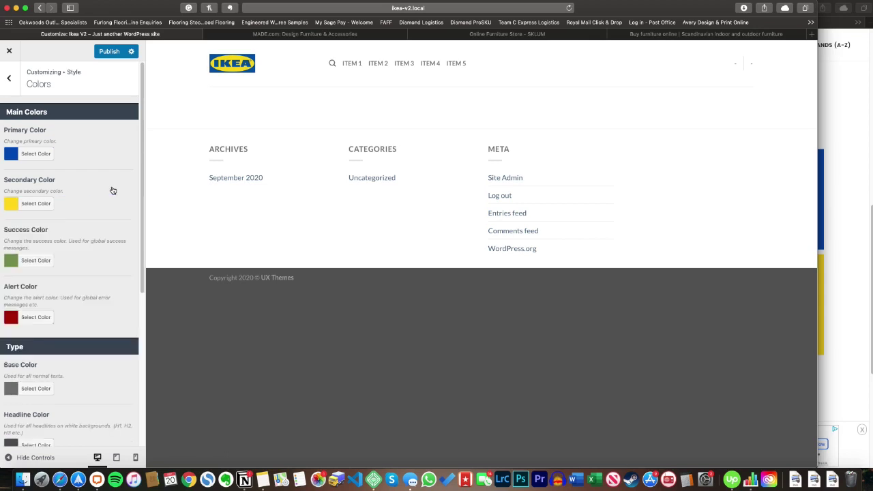
- Set the link color to the primary IKEA blue and the link hover color to the brand yellow
scroll(126, 239, "down", 8)
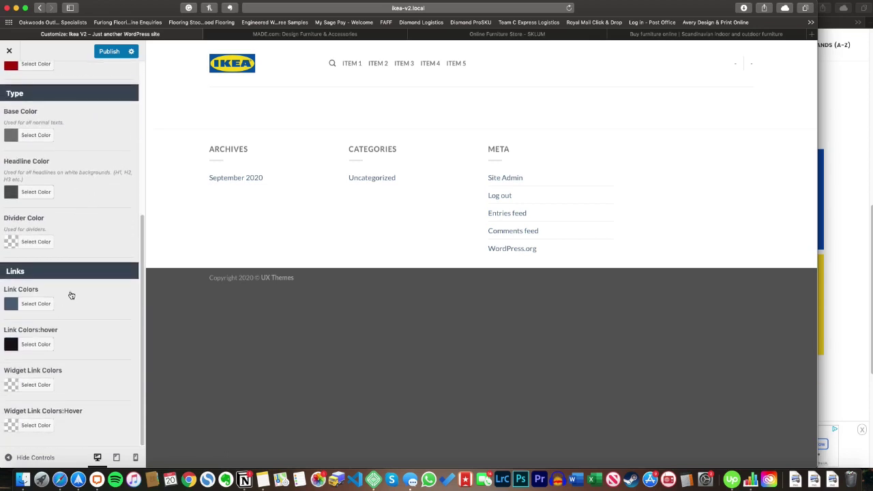
scroll(71, 294, "up", 8)
left_click(37, 155)
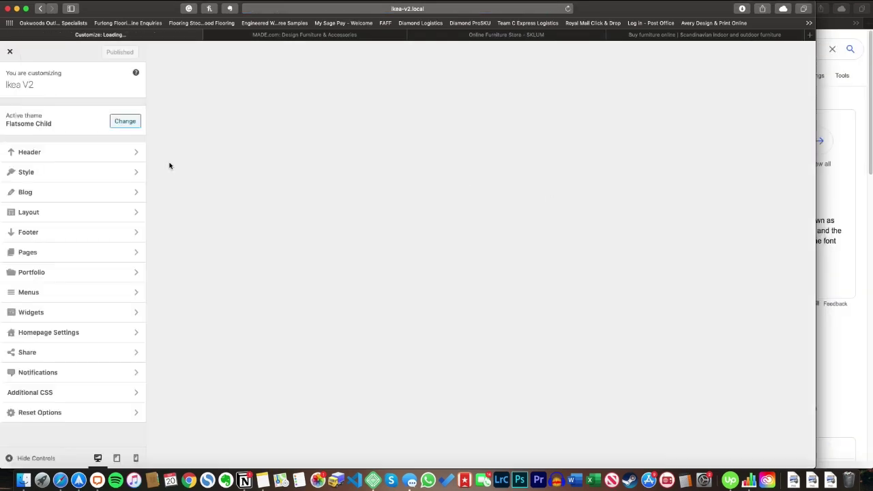
- Review the headline, base text and navigation fonts in the theme's typography settings
left_click(69, 171)
left_click(41, 151)
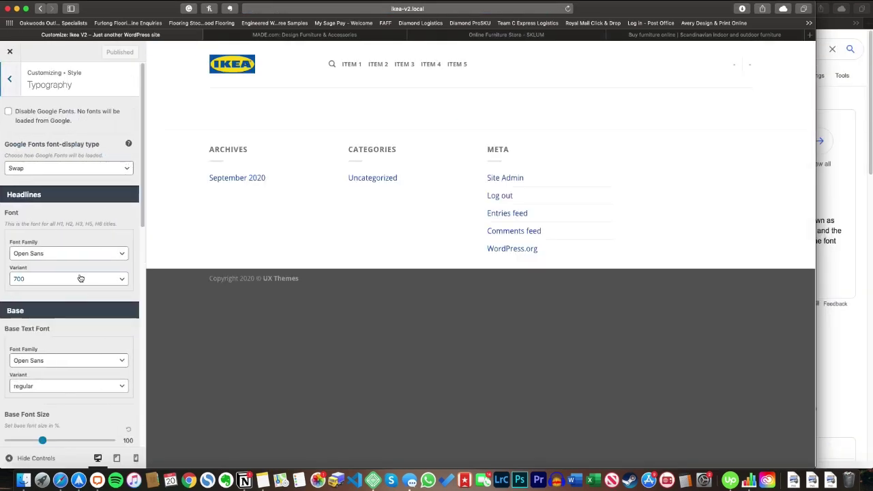
scroll(112, 311, "down", 8)
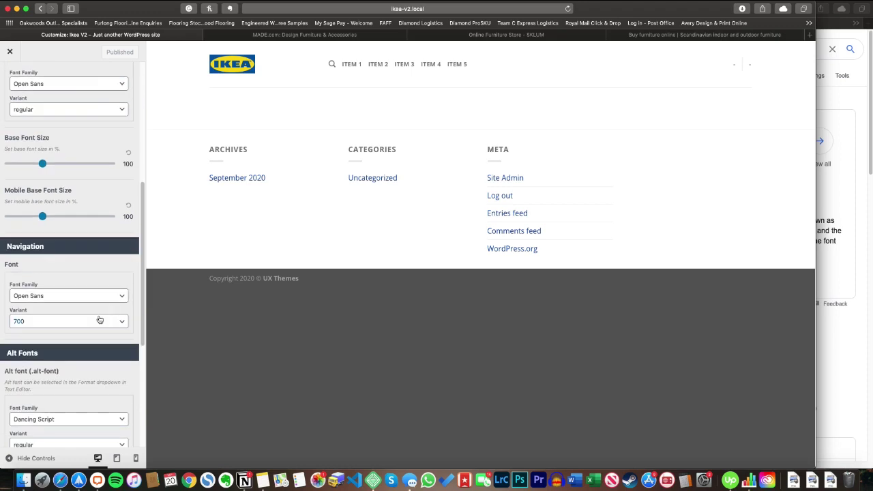
scroll(134, 287, "up", 8)
left_click(9, 79)
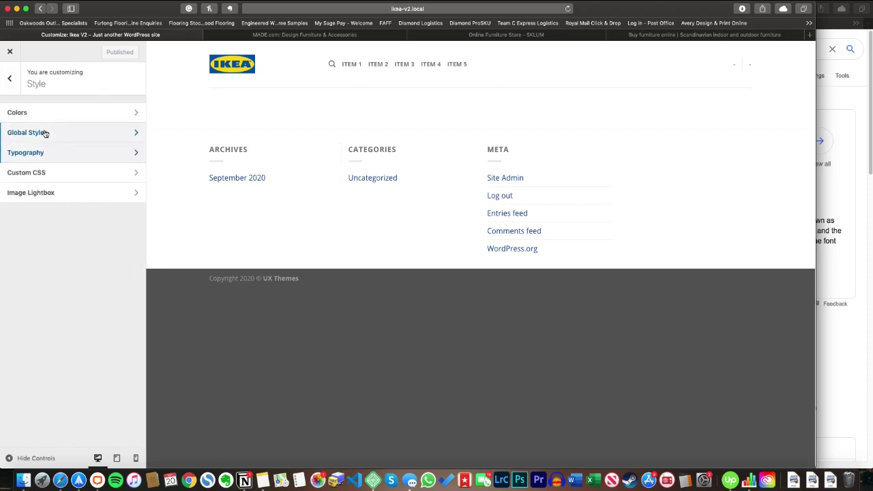
- Set the base text color and headline color to near-black in the style colors, and close the customizer
left_click(29, 117)
scroll(92, 347, "down", 4)
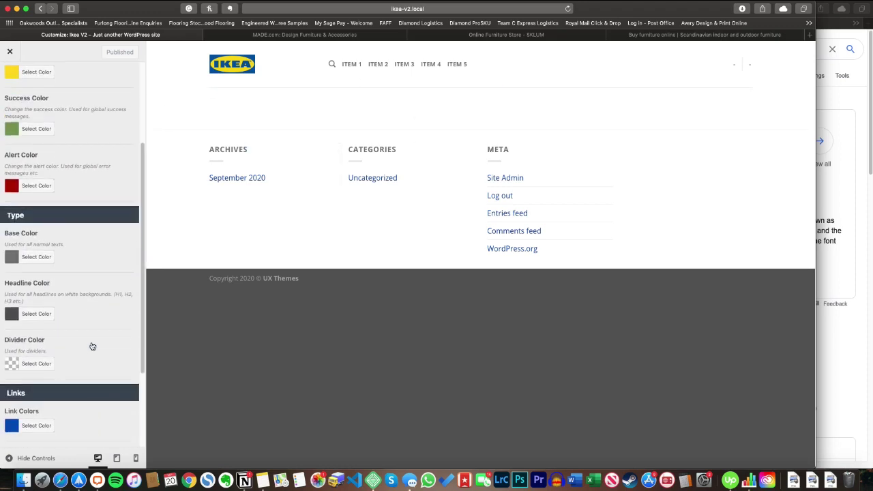
left_click(49, 260)
left_click_drag(20, 341, 2, 366)
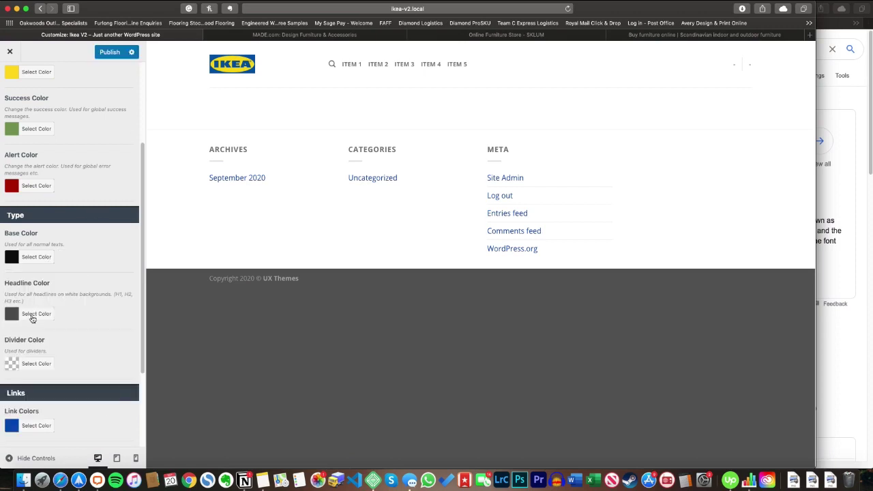
left_click(34, 314)
left_click(13, 419)
left_click(113, 266)
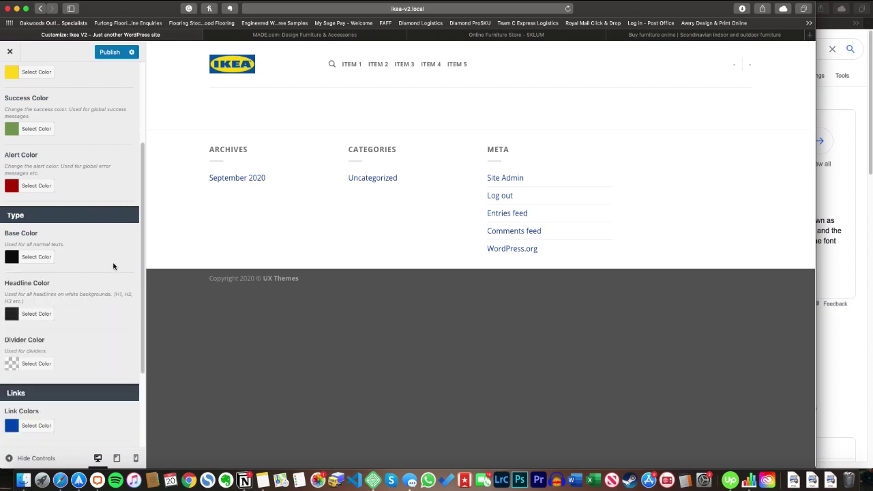
scroll(87, 283, "down", 4)
scroll(89, 313, "up", 1)
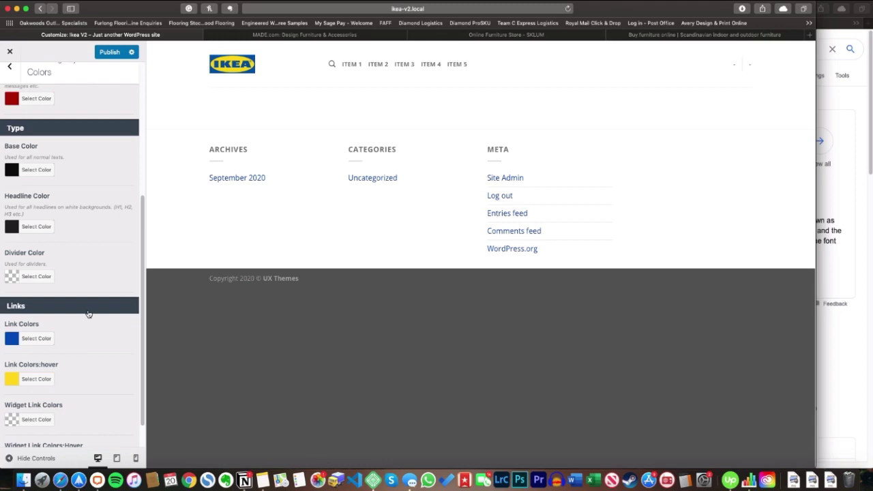
left_click(10, 51)
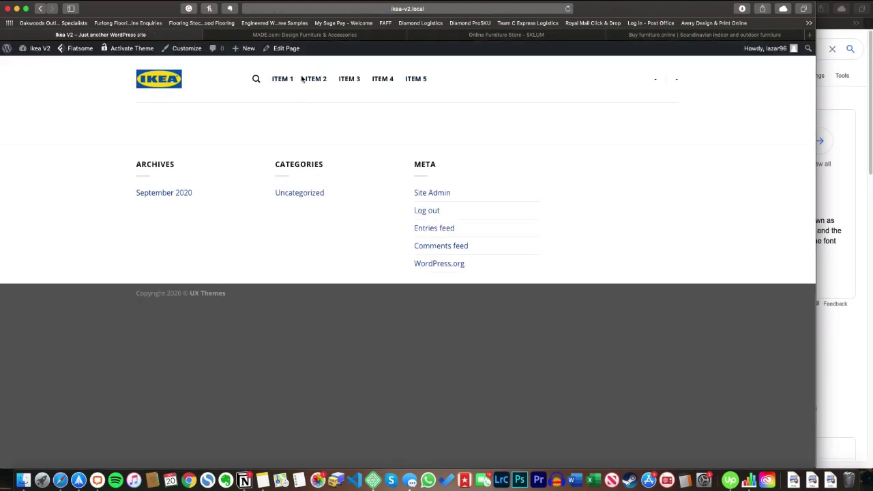
- Open the Home page in UX Builder and insert a banner element at the start of the page
mouse_move(283, 49)
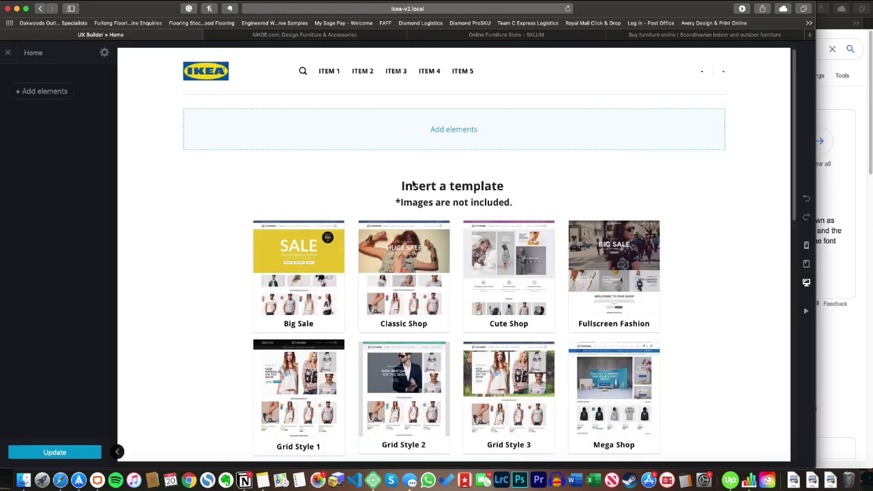
left_click(450, 133)
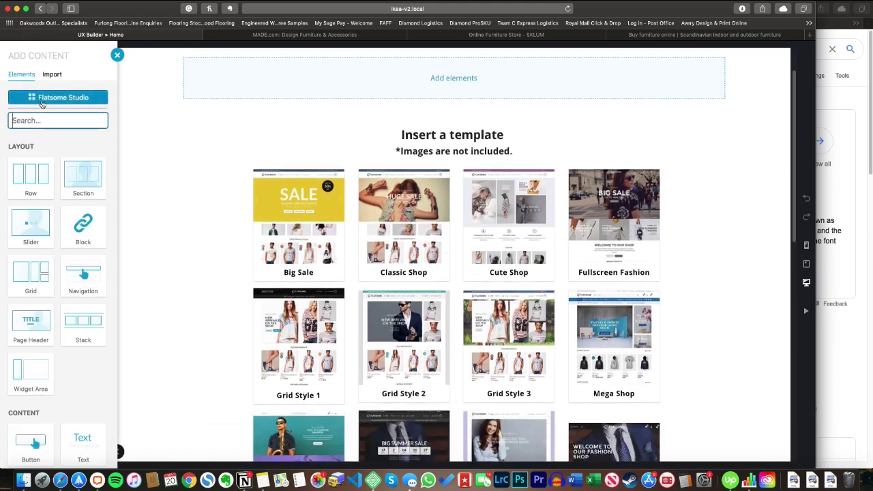
type("ban")
left_click(42, 171)
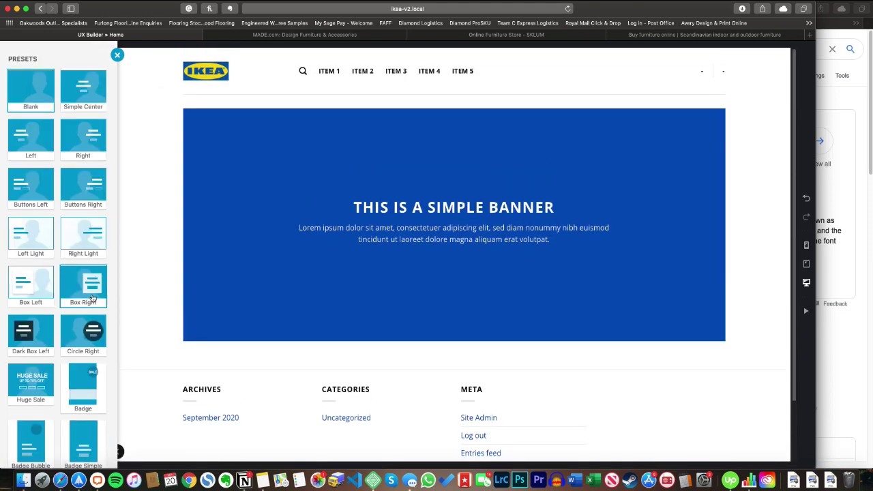
scroll(81, 436, "down", 1)
left_click(80, 445)
- Upload big-image__picture.jpg from the computer and use it as the banner's background image
left_click(41, 80)
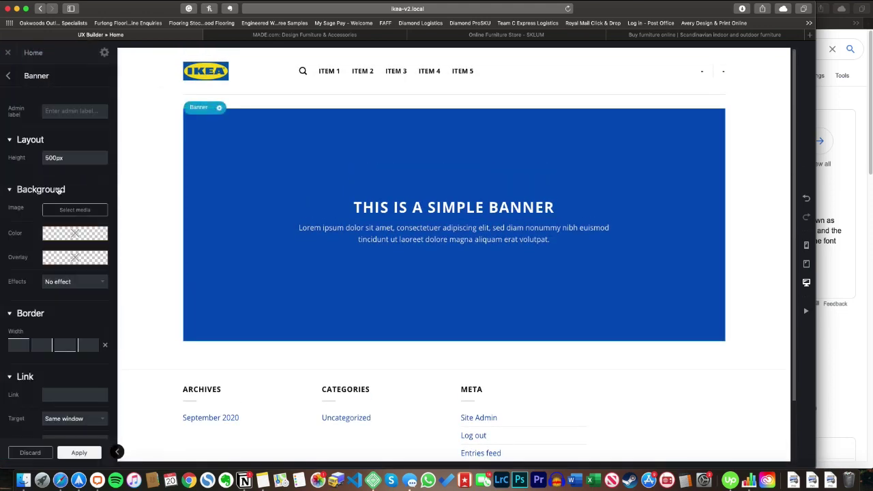
left_click(82, 209)
left_click(46, 86)
left_click(399, 252)
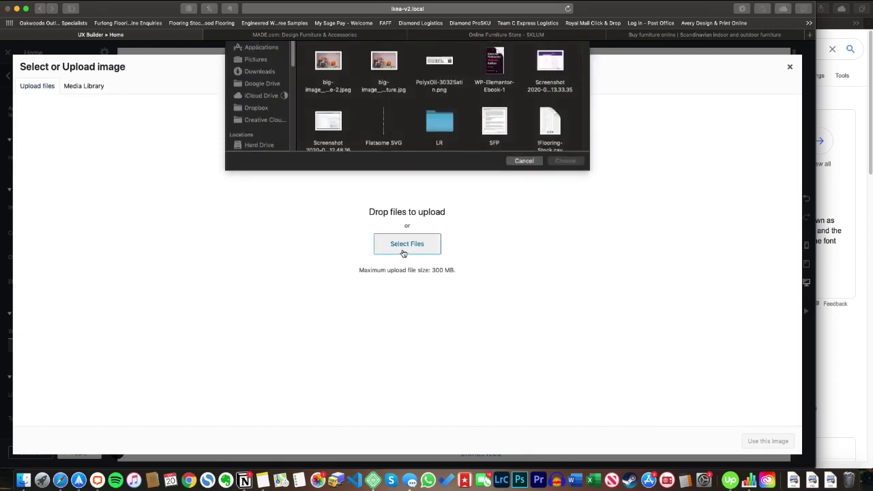
left_click(329, 143)
key("space")
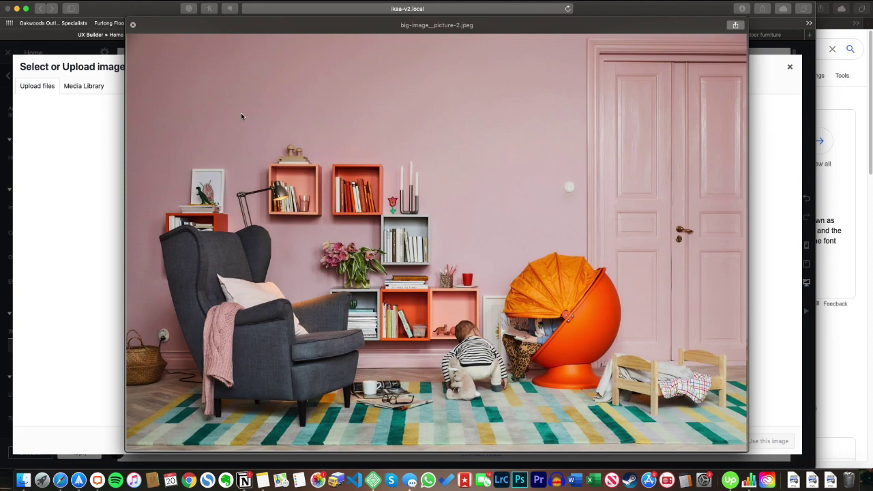
key("space")
key("Return")
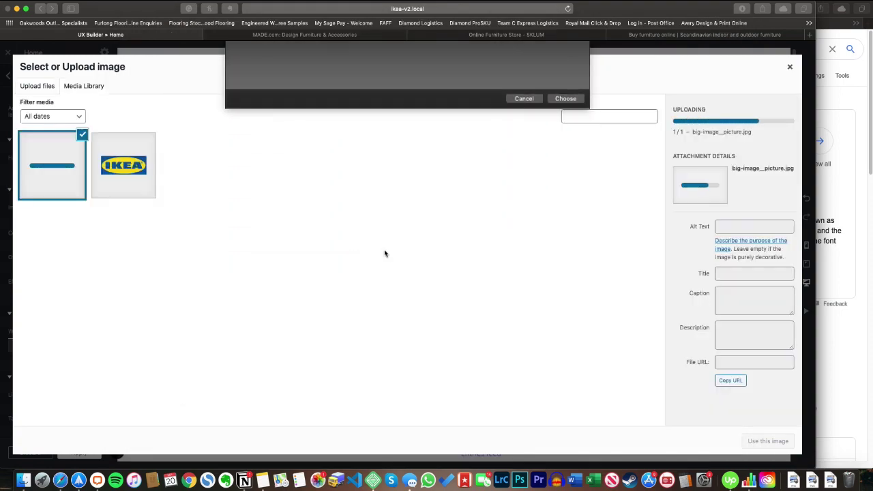
left_click(768, 440)
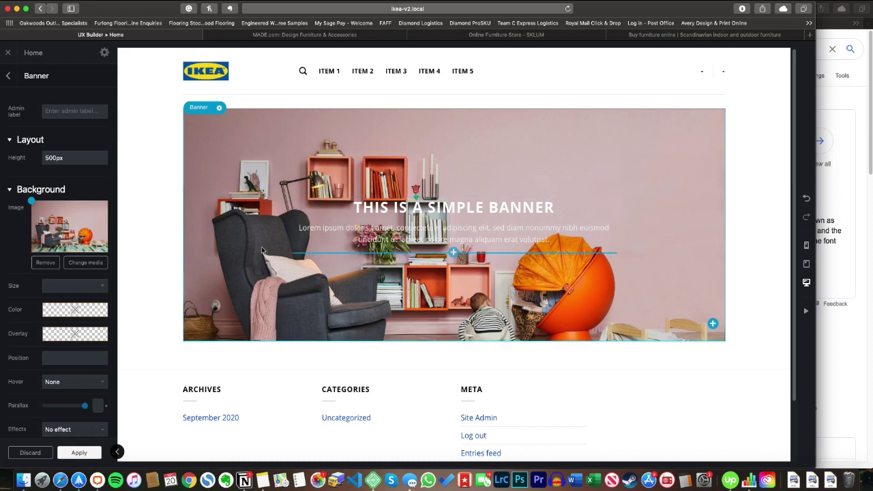
- Increase the banner's height and move its text box to horizontal position 100 and vertical position 15
mouse_move(45, 169)
left_click_drag(63, 160, 96, 159)
left_click_drag(452, 220, 524, 180)
- Remove the uppercase class from the banner heading's HTML and apply the text change
left_click(523, 180)
left_click(42, 116)
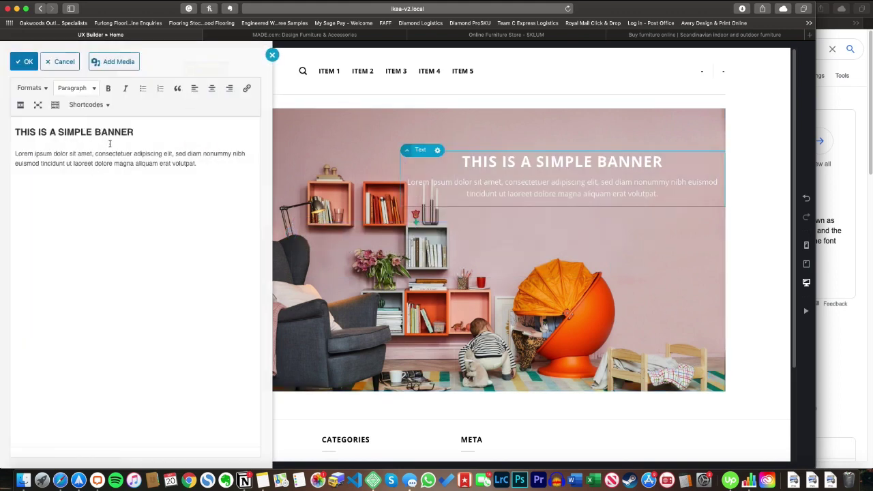
left_click(60, 62)
left_click_drag(76, 136, 22, 135)
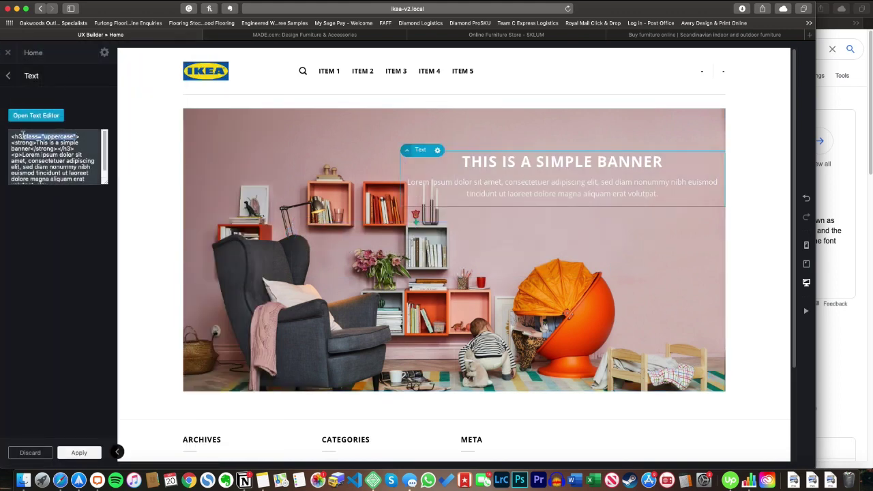
key("BackSpace")
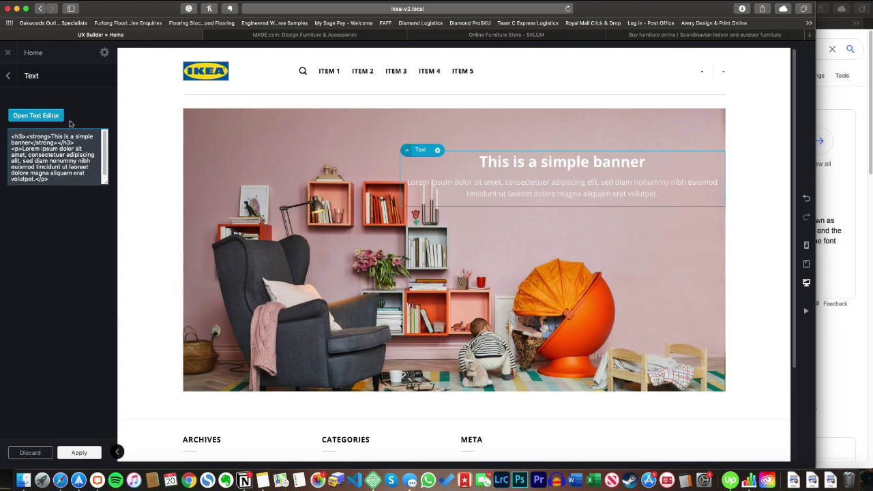
left_click(41, 116)
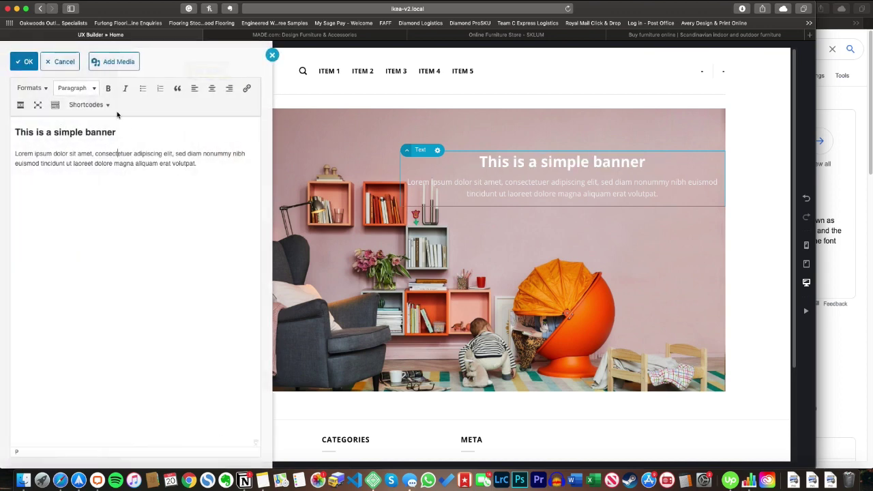
left_click(65, 62)
left_click(68, 452)
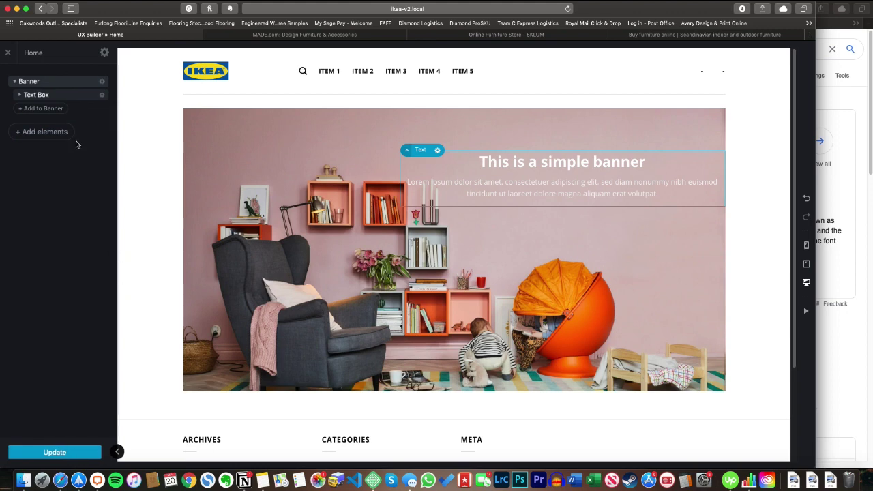
- Align the banner text box's text to the right and set its color to Dark
left_click(101, 95)
left_click(89, 117)
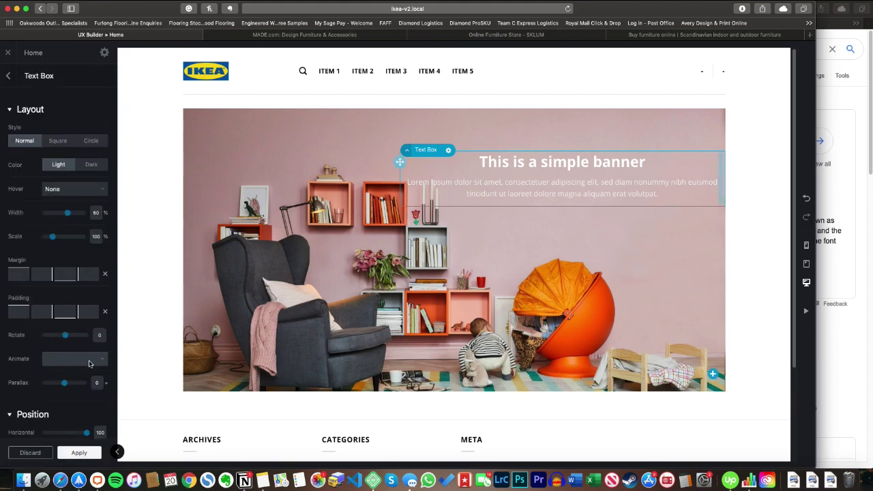
scroll(89, 363, "down", 5)
left_click(97, 281)
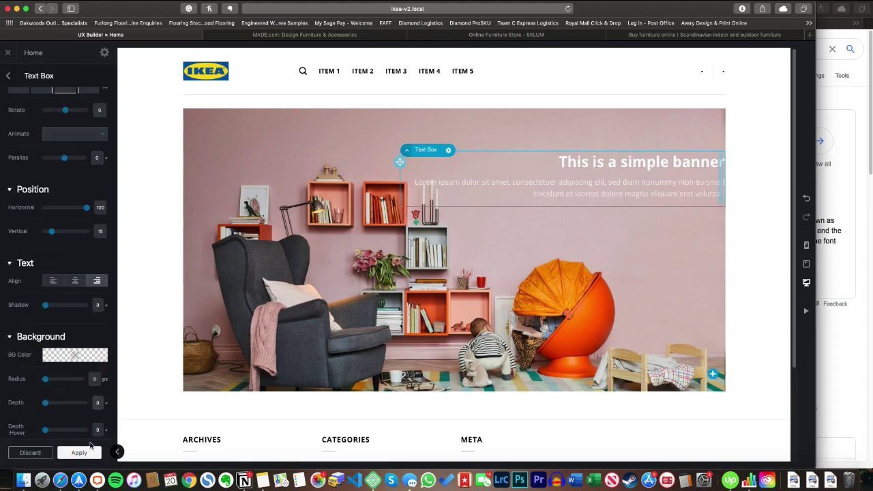
scroll(69, 242, "up", 5)
left_click(90, 165)
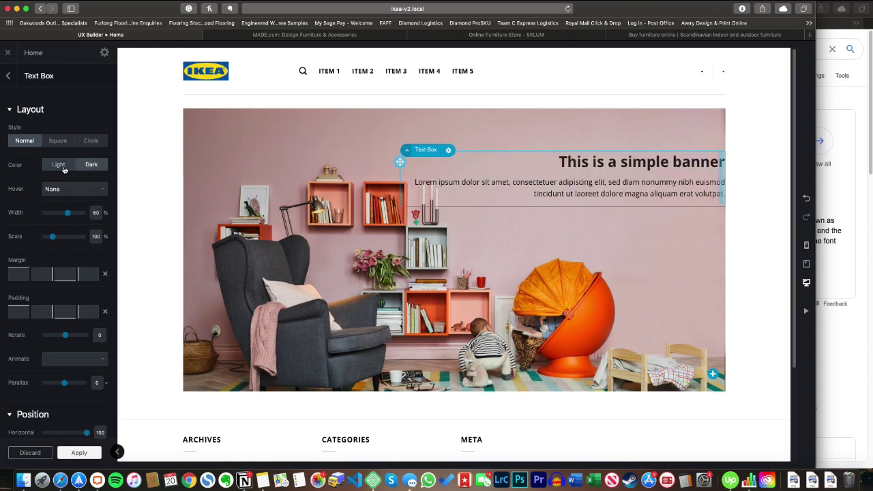
- Keep the banner text box's color set to Dark, reduce its width and apply the changes
left_click(79, 452)
left_click(57, 167)
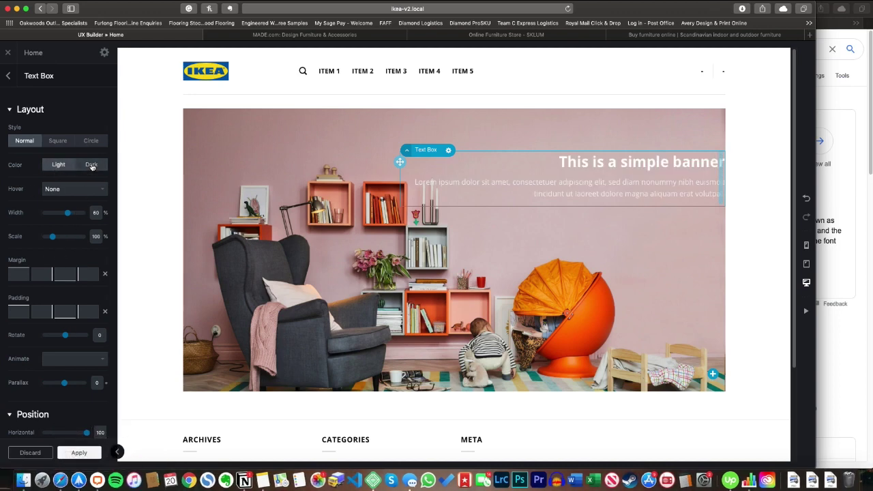
left_click(92, 165)
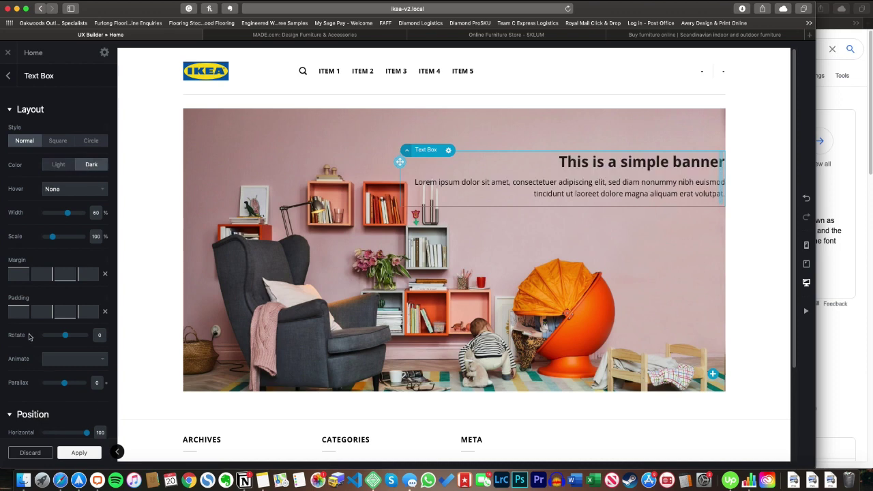
left_click_drag(68, 216, 60, 215)
left_click(79, 452)
- Add a Button element to the banner's text box below the text
left_click(19, 95)
left_click(51, 122)
type("Bu")
left_click(32, 157)
left_click(68, 452)
- Try a second banner button in the Secondary color, comparing the Outline and Default styles
right_click(71, 123)
left_click(68, 164)
left_click(74, 181)
left_click(66, 191)
left_click(68, 205)
left_click(61, 213)
left_click(68, 205)
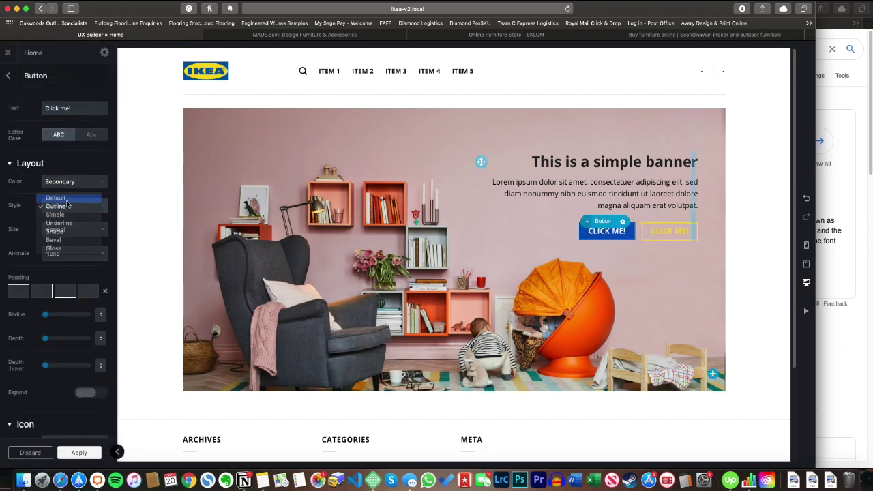
left_click(60, 198)
- Add a Grid element below the banner using the Grid 8 preset
scroll(54, 307, "down", 5)
left_click(41, 450)
left_click(14, 81)
left_click(39, 104)
type("gr")
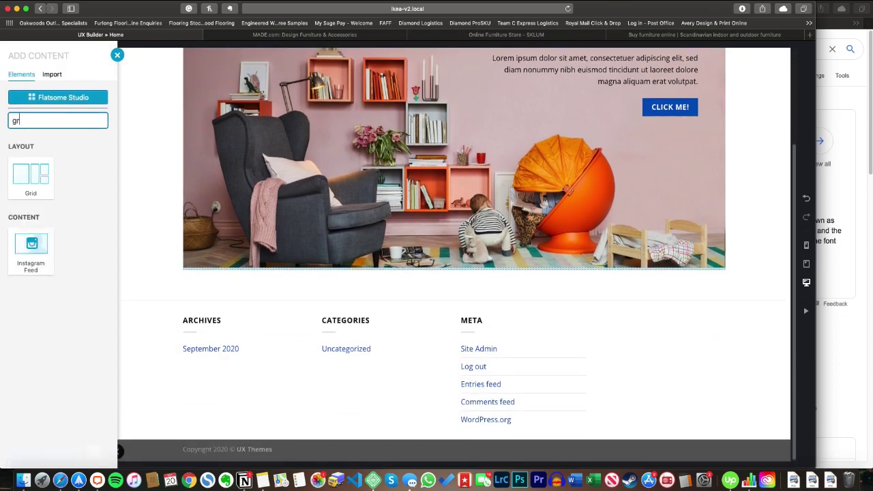
left_click(46, 181)
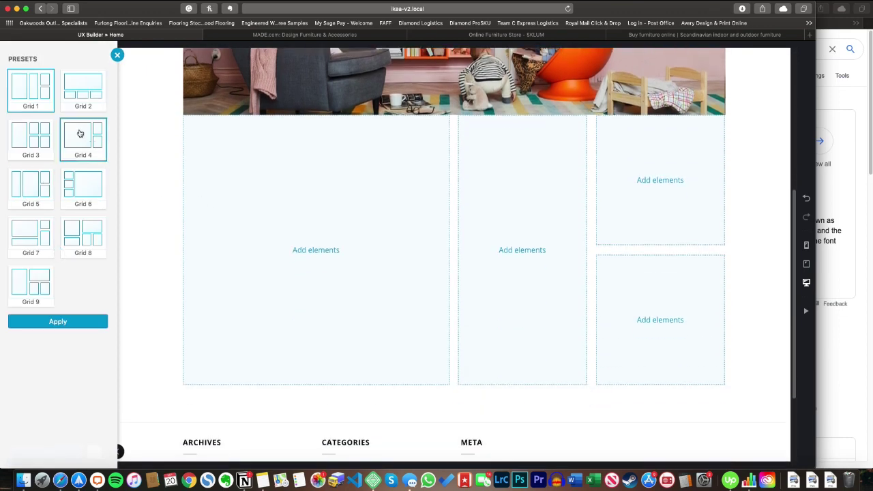
left_click(82, 237)
left_click(58, 322)
- Add a Gap element to the page and move it between the banner and the grid
left_click(15, 96)
left_click(41, 119)
type("ga")
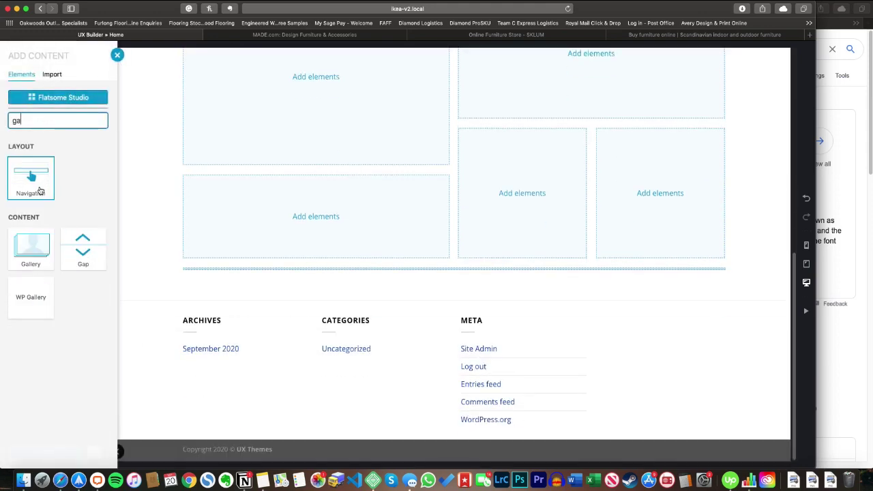
left_click(33, 171)
left_click(79, 453)
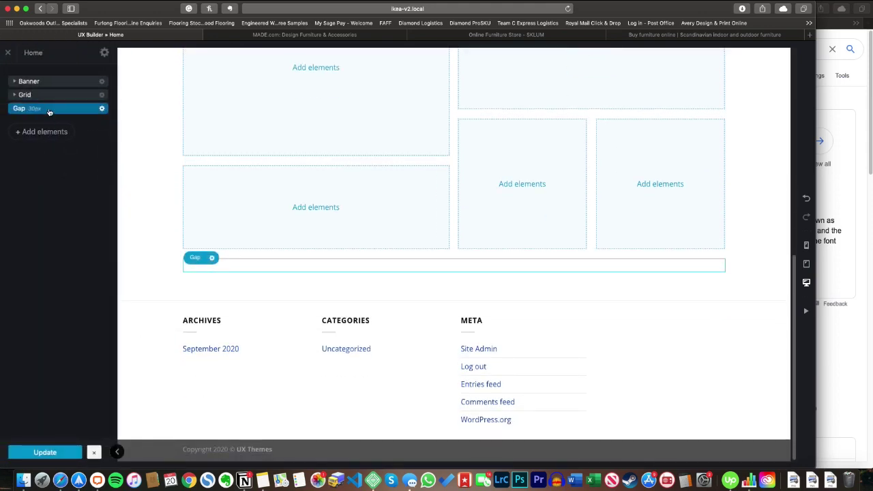
left_click_drag(48, 95, 48, 88)
scroll(228, 286, "up", 3)
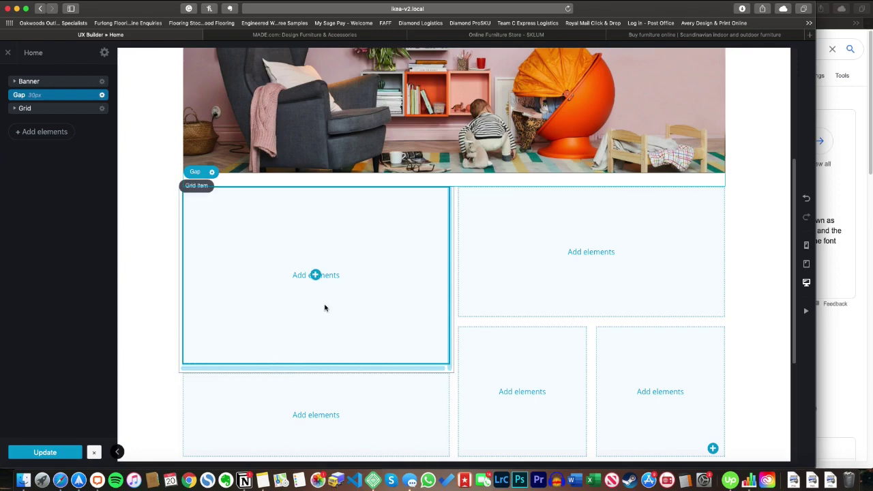
- Examine the MADE.com and SKLUM homepages for how their product category sections are laid out
left_click(330, 34)
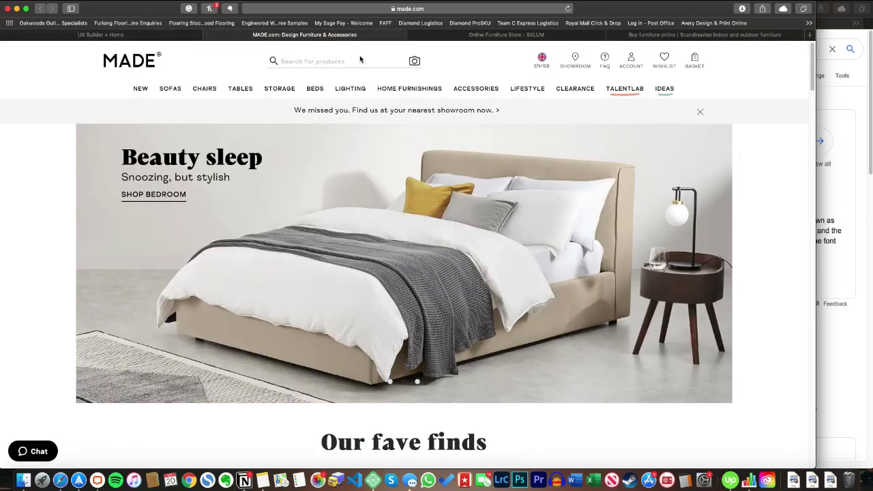
scroll(205, 300, "down", 5)
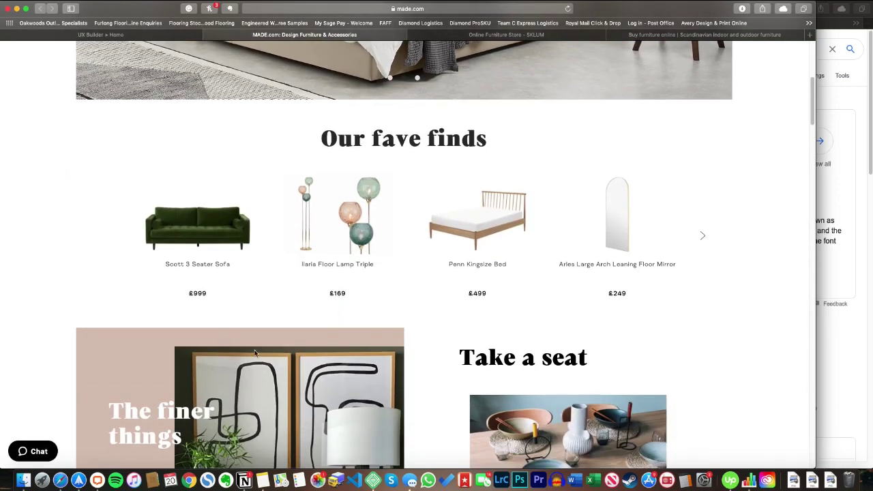
left_click(506, 34)
scroll(415, 279, "down", 10)
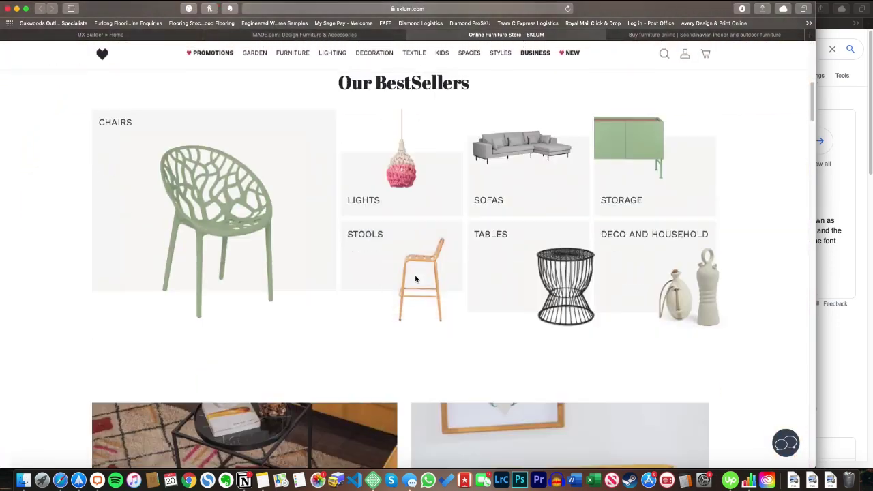
scroll(211, 243, "up", 3)
scroll(211, 243, "down", 5)
scroll(100, 241, "up", 5)
scroll(98, 242, "down", 1)
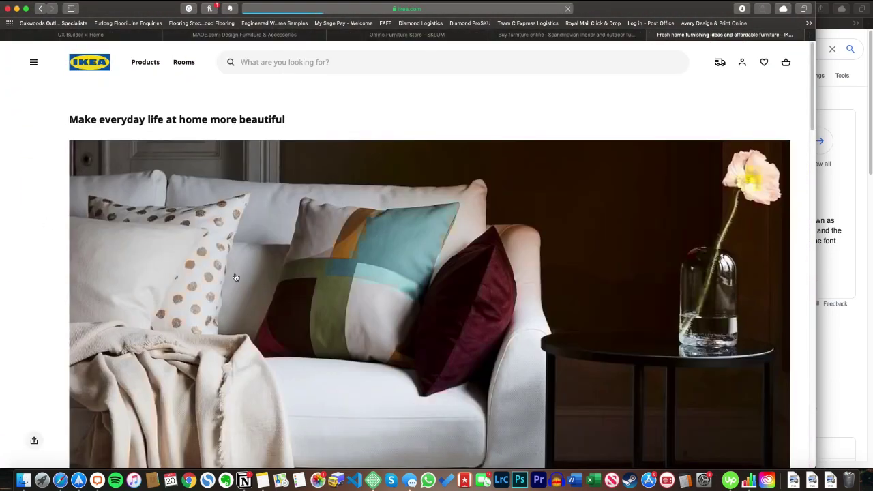
- Copy the heading "Make everyday life at home more beautiful" from the IKEA homepage
scroll(236, 276, "down", 5)
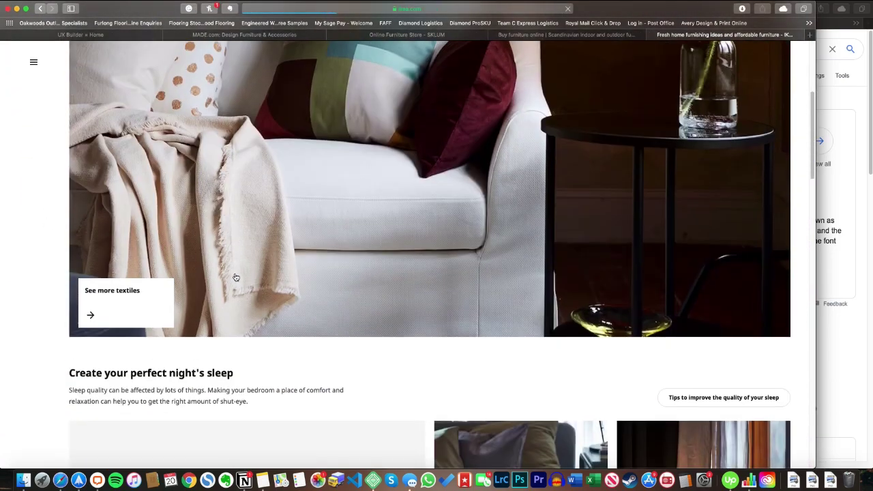
scroll(235, 276, "up", 5)
scroll(299, 142, "up", 1)
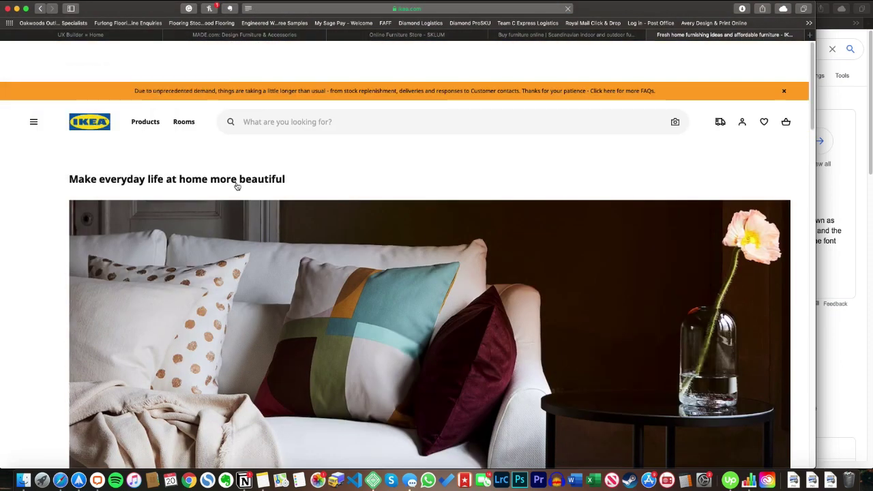
scroll(167, 141, "down", 1)
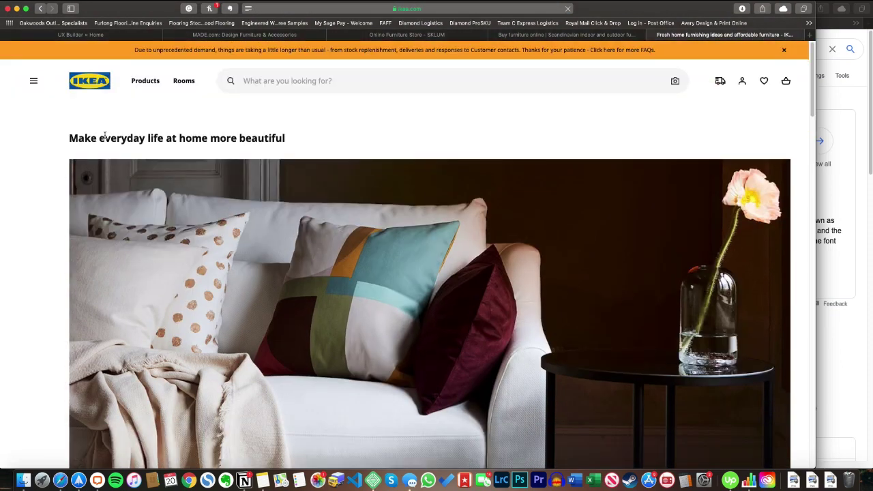
left_click_drag(71, 139, 289, 138)
key("super+c")
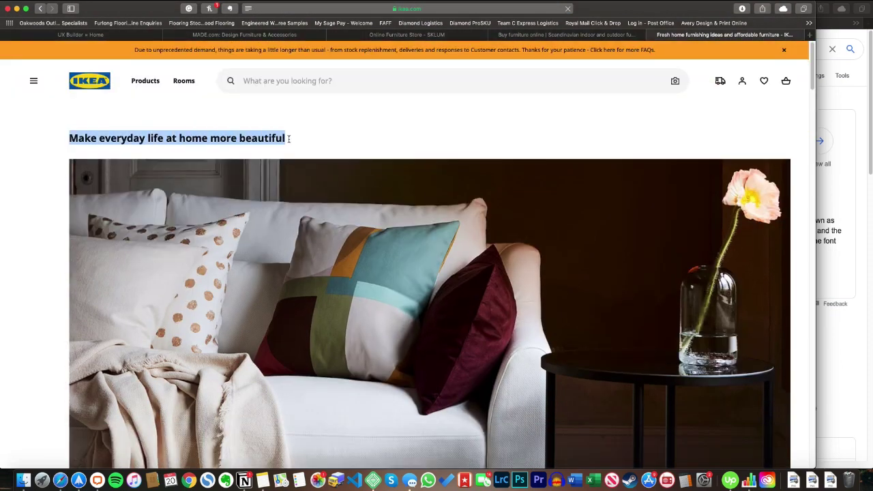
- Delete the banner's lorem ipsum paragraph and replace its heading with the copied "Make everyday life at home more beautiful"
left_click(147, 34)
left_click(614, 180)
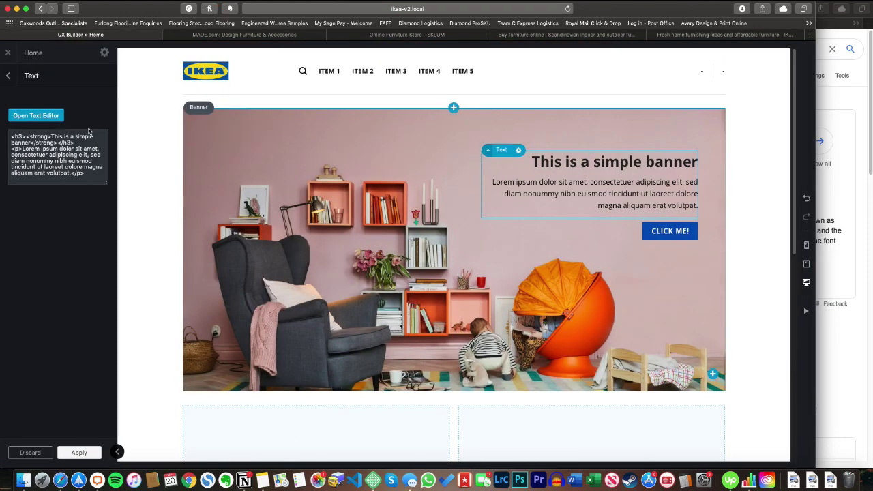
left_click_drag(85, 174, 11, 150)
key("BackSpace")
key("BackSpace")
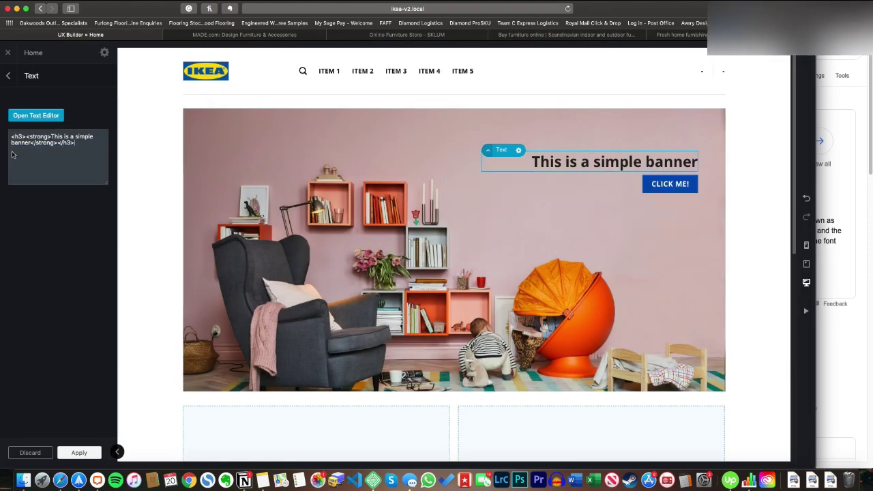
key("super+v")
left_click(79, 453)
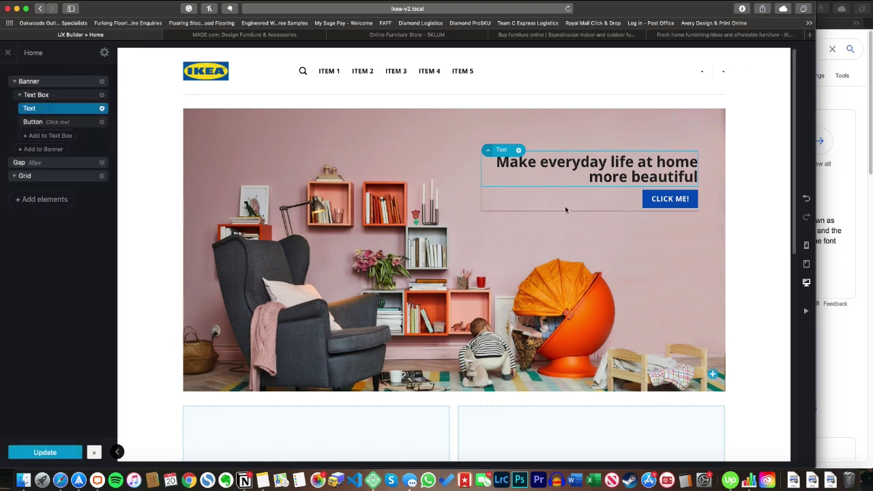
- Slightly increase the scale of the banner's text box and apply it
left_click(102, 95)
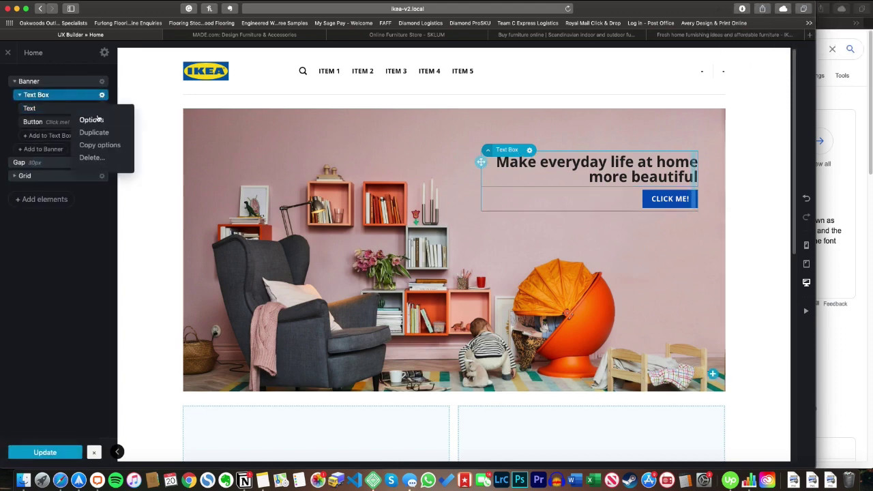
left_click(92, 121)
left_click(80, 453)
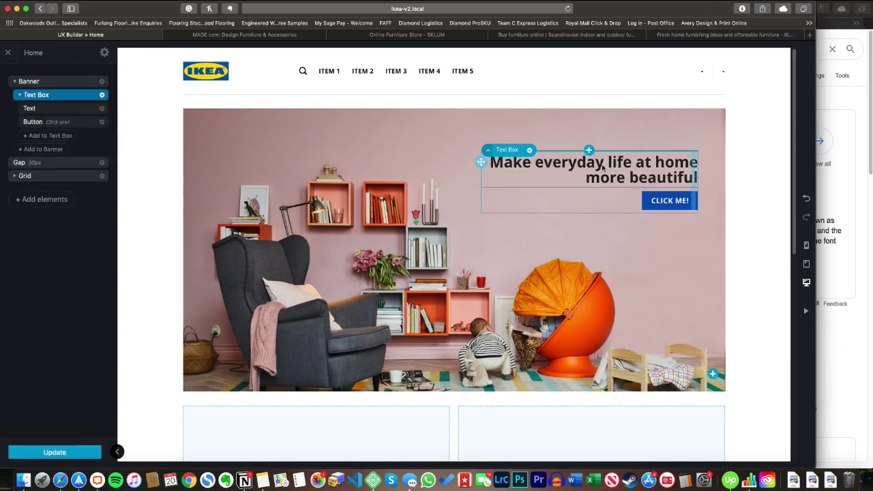
- Add an inline line-height style of 1.4em to the banner heading's h3 tag and apply it
left_click(20, 107)
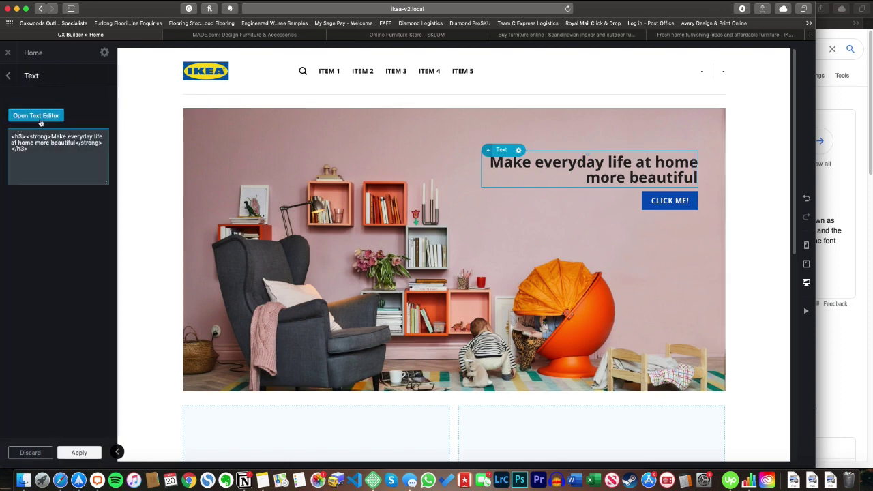
type("=\"\"")
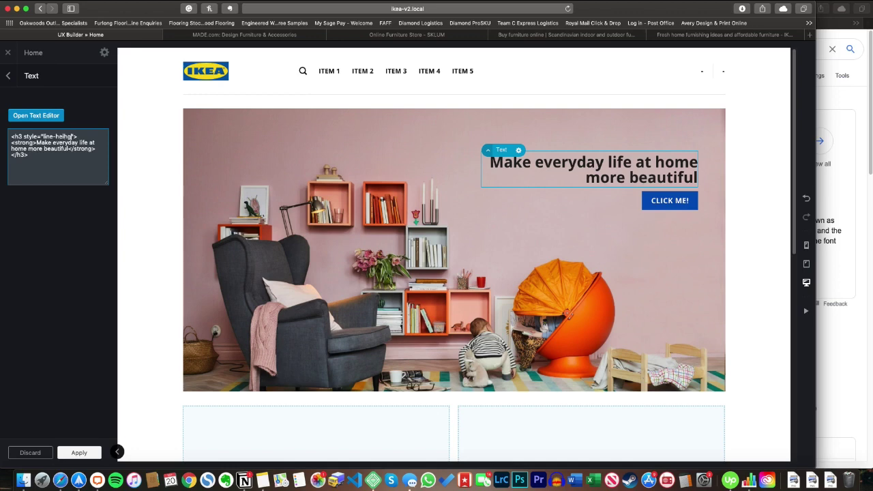
type("line-height: 2em;")
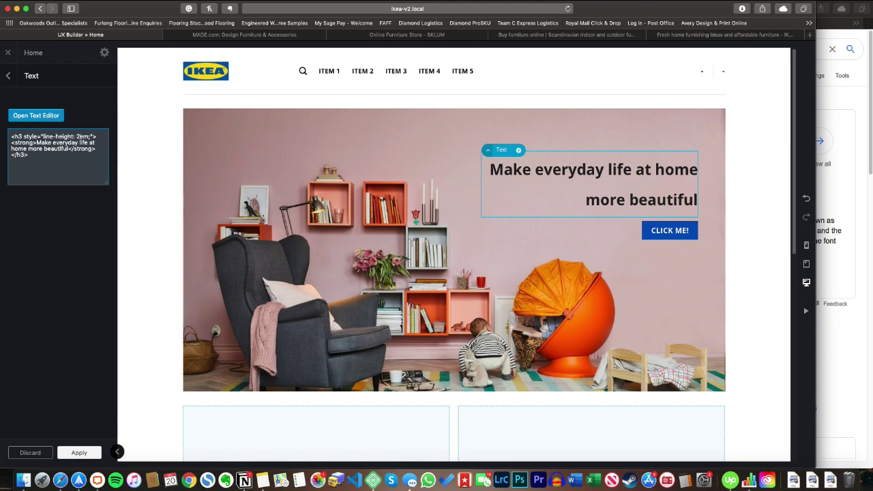
key("BackSpace")
type("1.3em;")
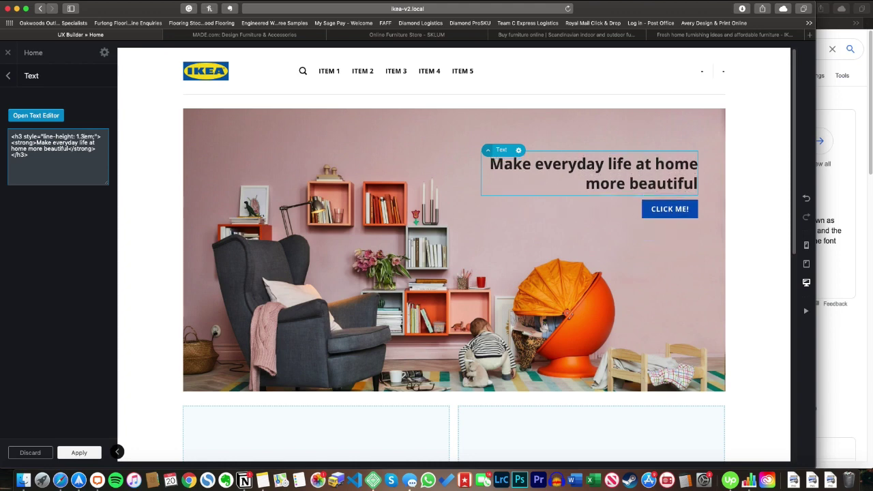
key("BackSpace")
type("4")
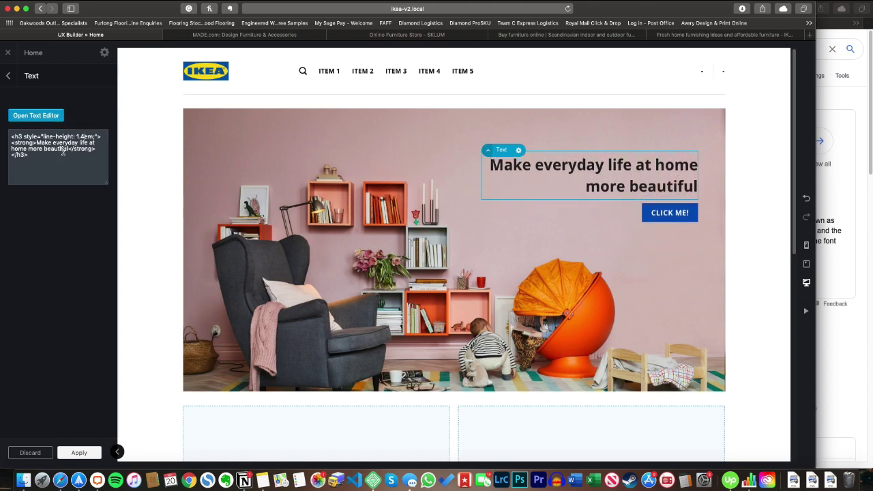
left_click(80, 452)
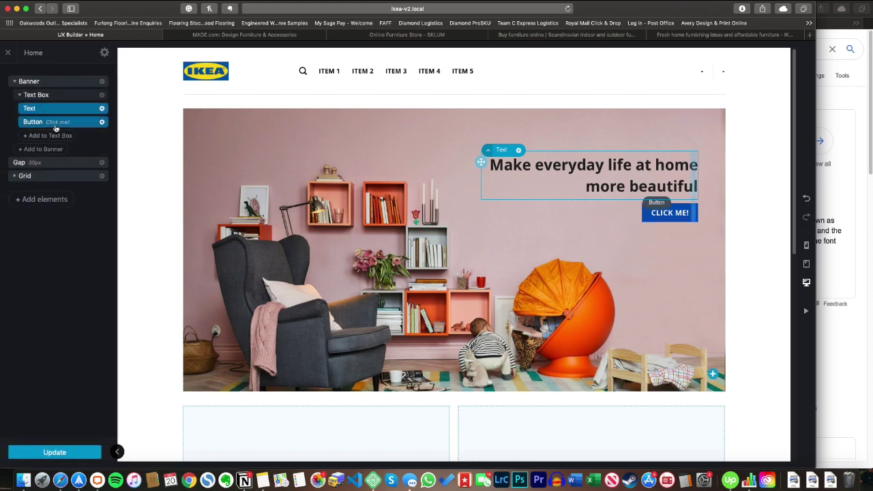
- Add a Gap element between the heading and button in the banner's text box and reduce its height
left_click(54, 124)
type("gap")
left_click(27, 153)
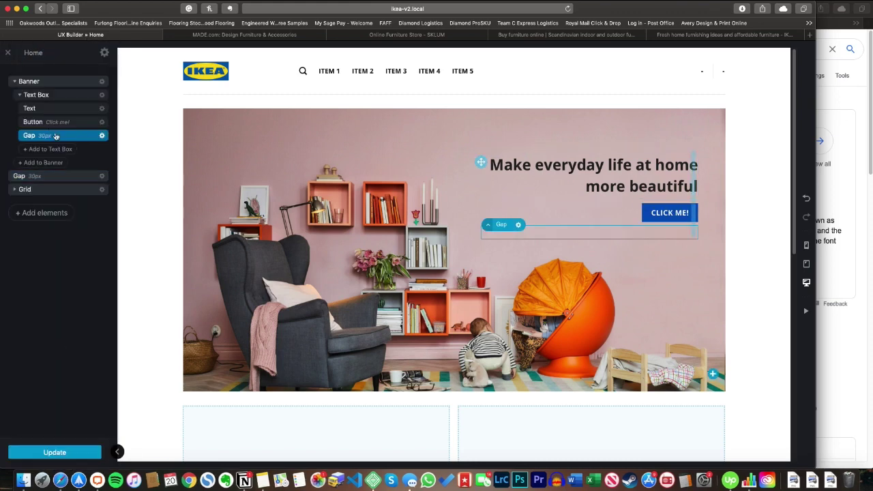
left_click_drag(73, 105, 62, 106)
left_click(79, 452)
- Return to the IKEA website and open its What's new page
left_click(344, 257)
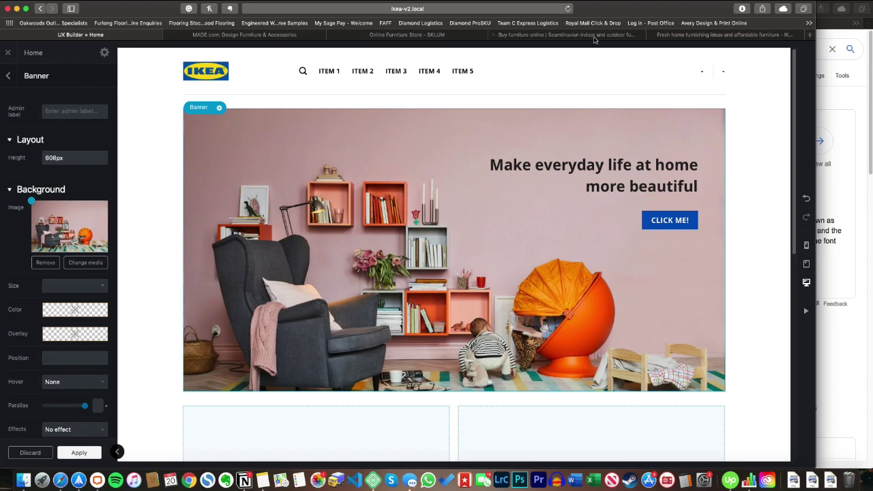
left_click(724, 35)
scroll(47, 190, "down", 20)
scroll(45, 259, "up", 20)
left_click(176, 79)
left_click(283, 199)
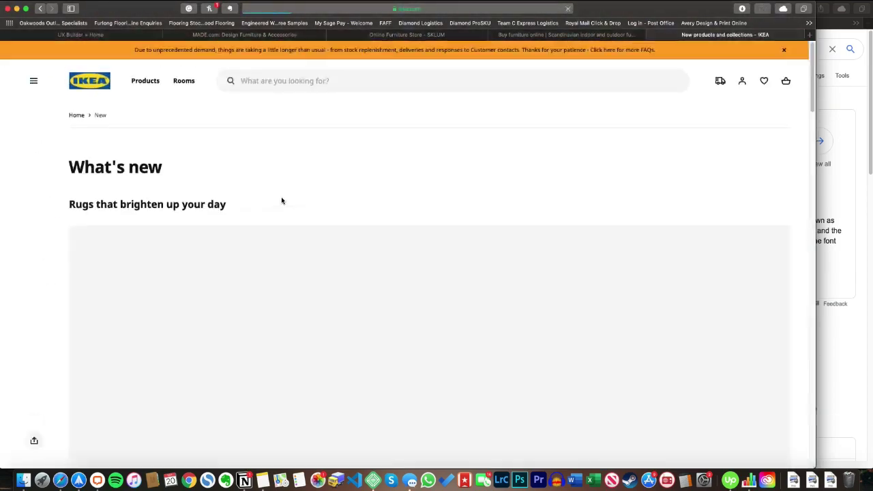
- Save the full-size IDALINNEA cushion cover product image from the IKEA website
scroll(36, 267, "down", 8)
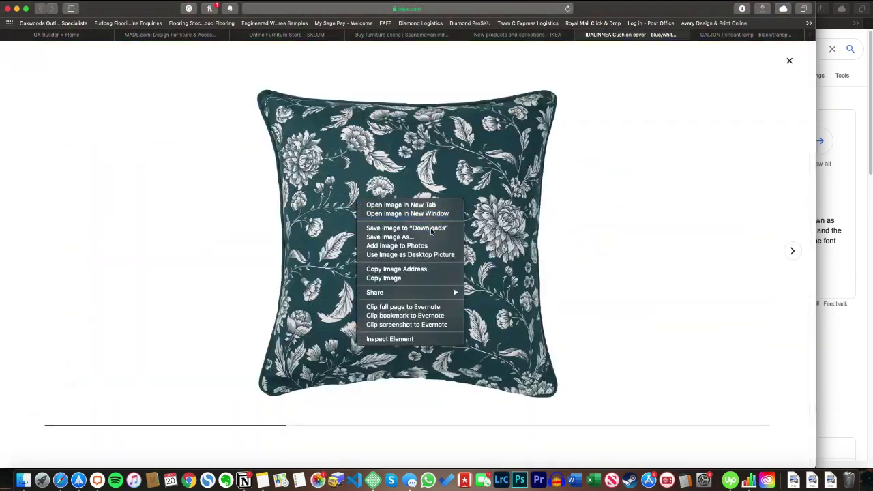
right_click(414, 280)
left_click(462, 285)
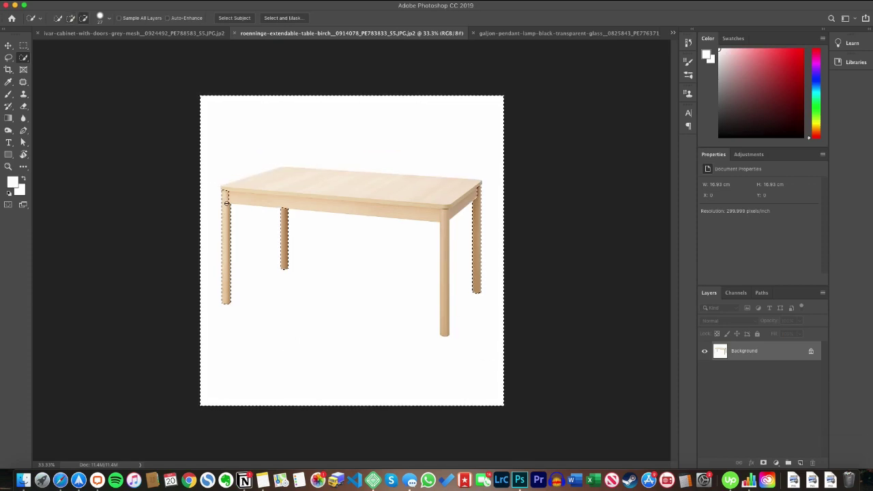
- In Photoshop, fill the layer beneath the cut-out birch table with 50% Gray at 100% opacity
key("shift+F5")
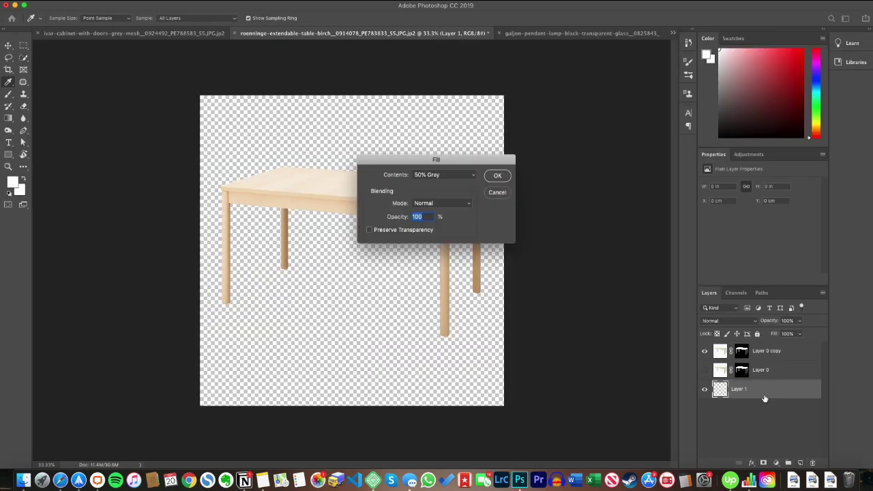
key("Return")
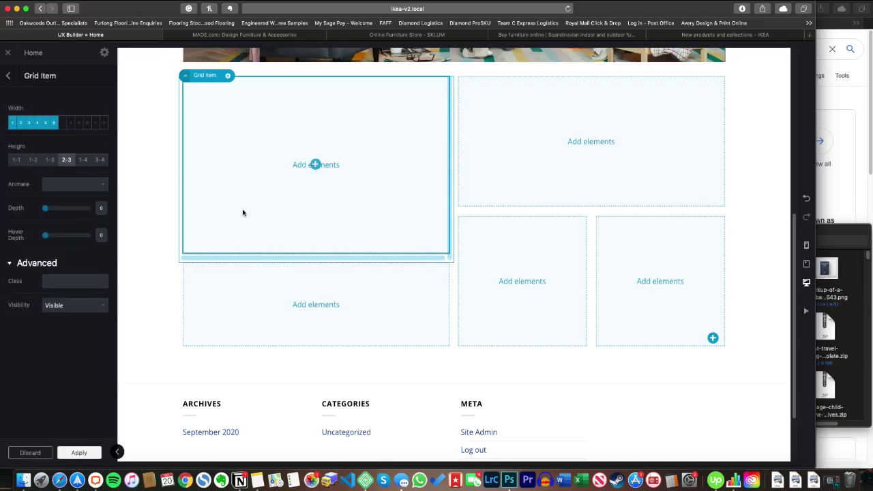
scroll(242, 213, "up", 2)
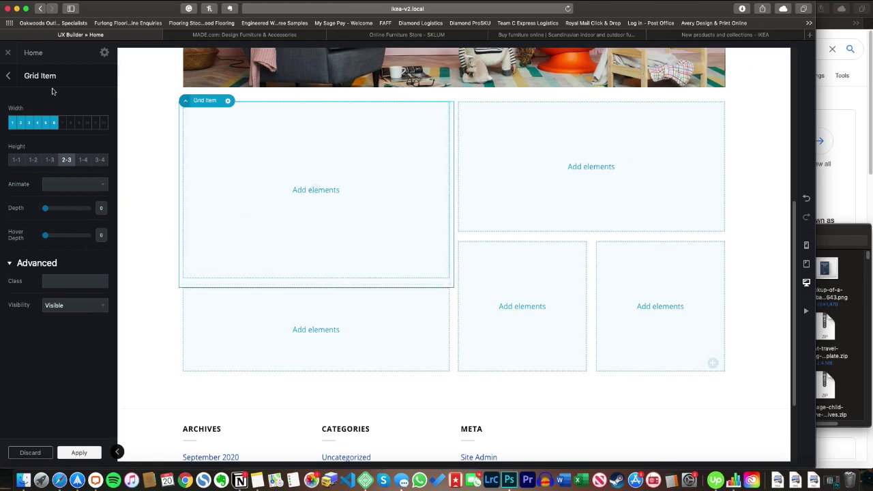
- Add a Banner element with a centered heading-and-text preset to the first grid item
left_click(9, 76)
left_click(20, 108)
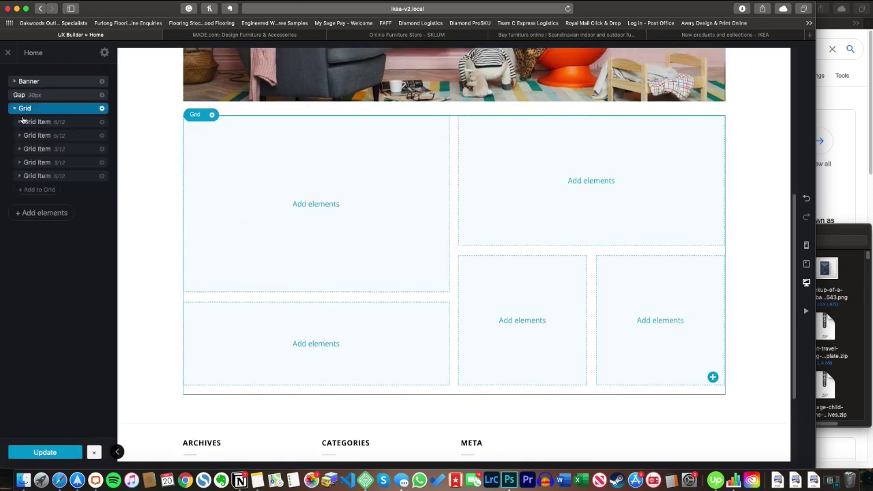
left_click(21, 123)
left_click(39, 135)
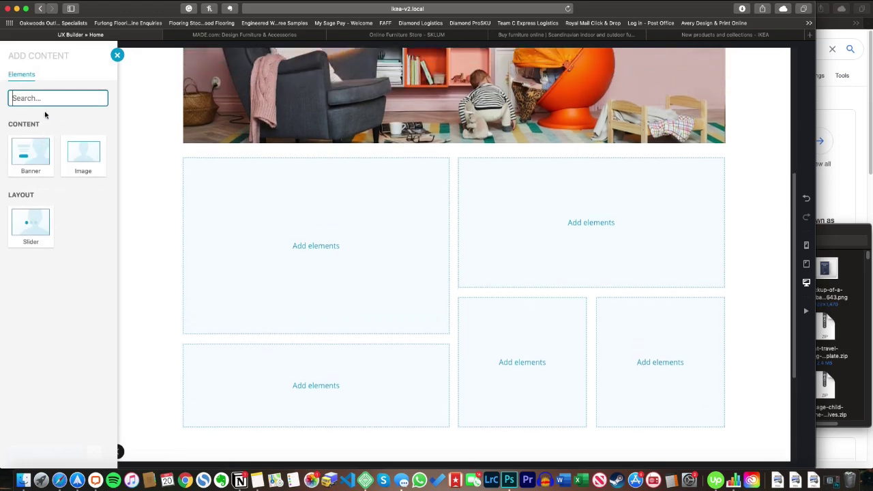
left_click(38, 155)
scroll(39, 293, "down", 2)
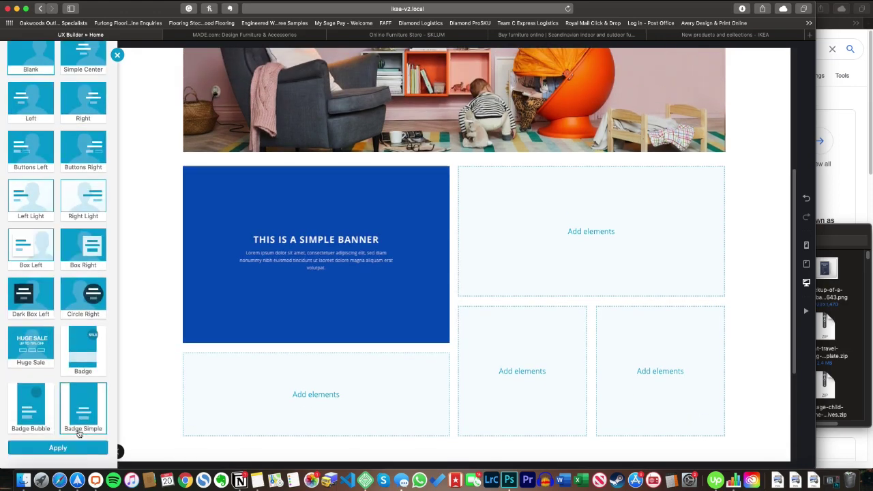
left_click(78, 447)
- Set the new grid banner's background color to rgb(242, 242, 242)
left_click(71, 235)
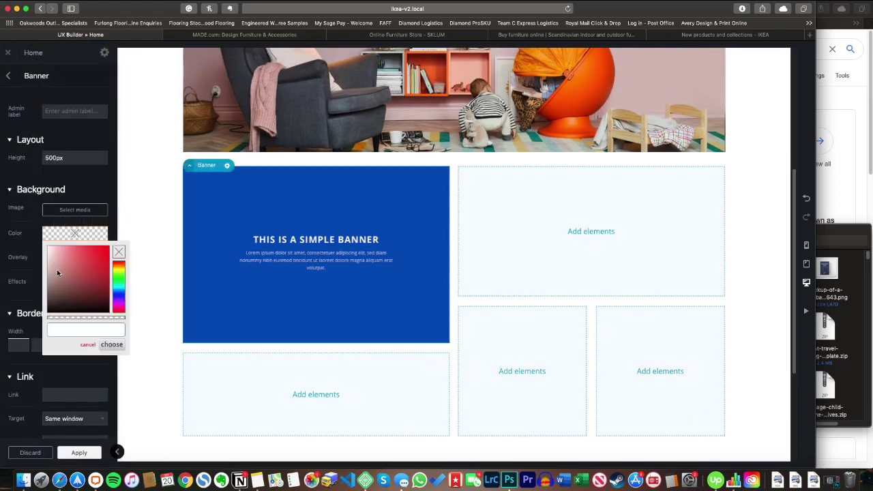
left_click_drag(43, 253, 45, 255)
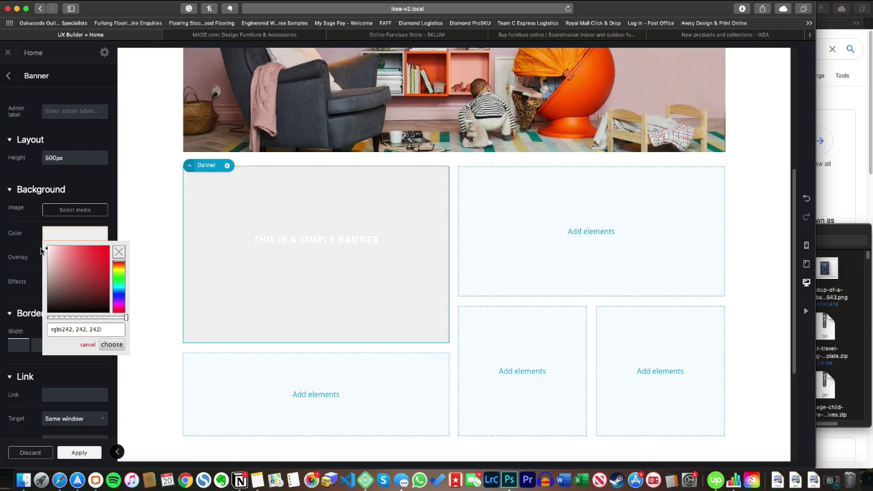
left_click(106, 346)
- Move the grid banner's text box to its lower-left area and set the text box color to Dark
left_click_drag(236, 249, 195, 304)
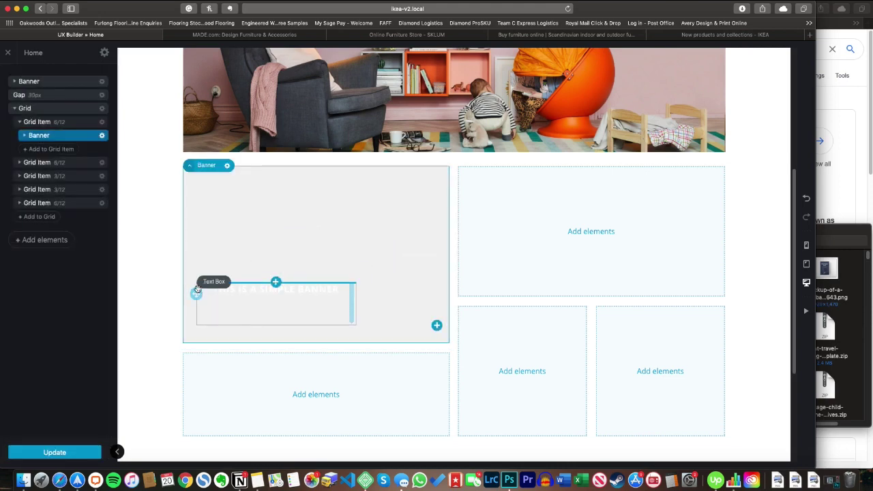
left_click(201, 285)
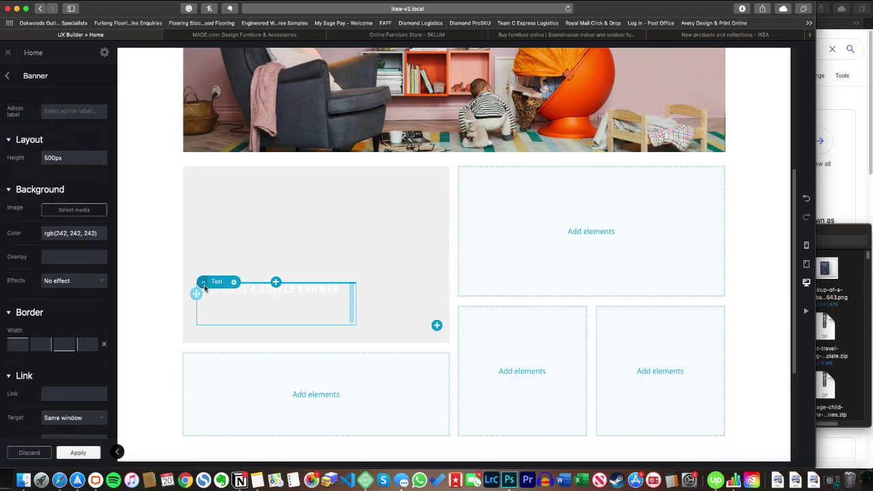
left_click(204, 268)
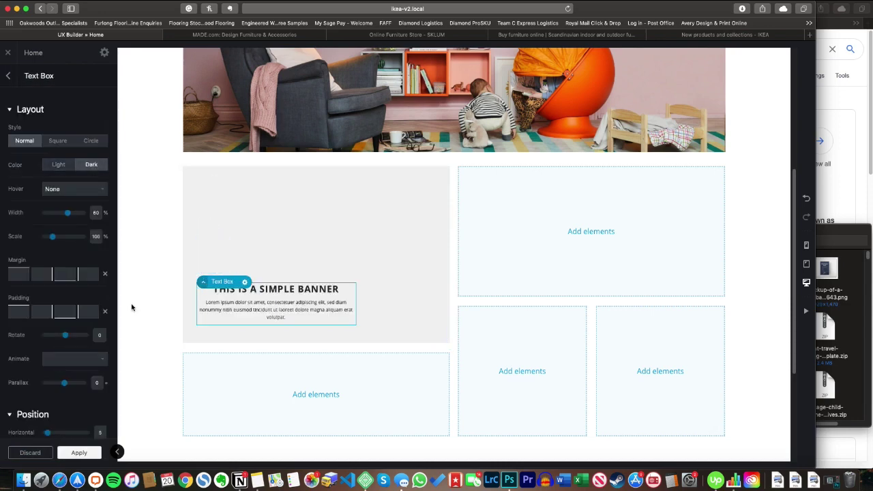
- Delete the lorem ipsum paragraph from the grid banner's text, keeping only the heading
left_click(249, 318)
left_click(36, 116)
left_click_drag(197, 163, 6, 150)
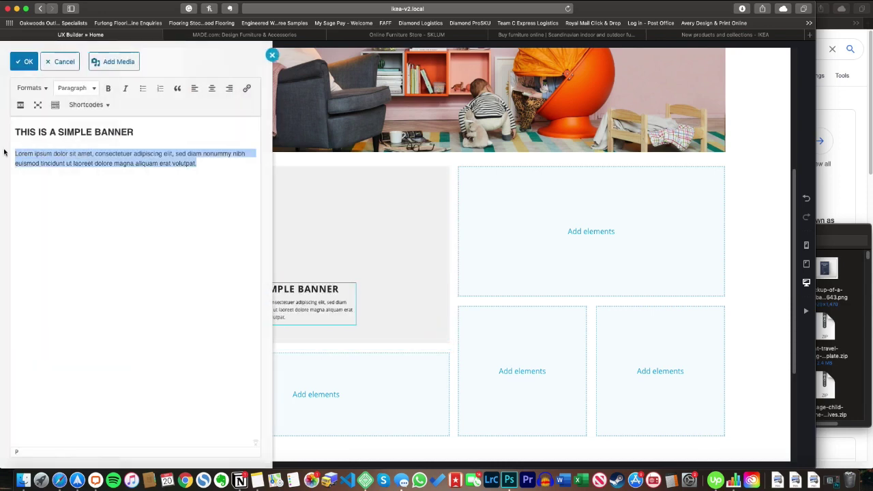
key("BackSpace")
left_click(25, 62)
left_click(79, 452)
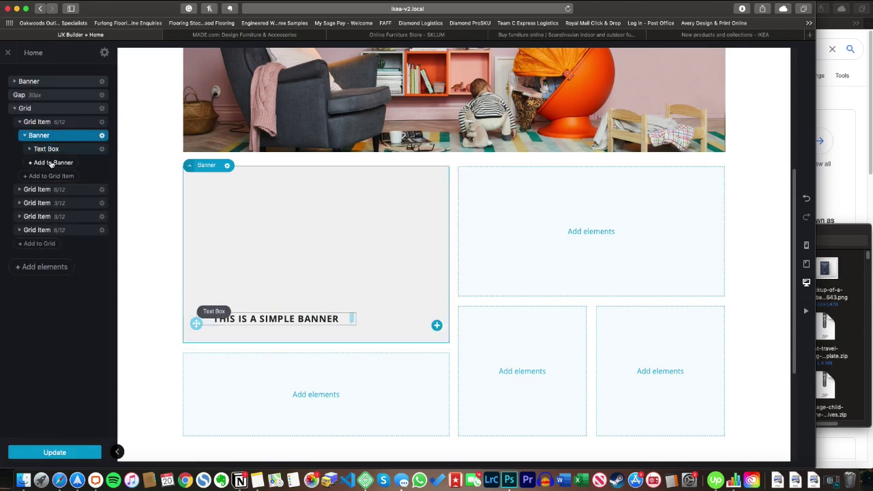
- Add an Image element to the grid banner, upload the four product PNGs from the Desktop and use the IVAR cabinet image
left_click(51, 163)
type("im")
left_click(31, 156)
left_click(76, 113)
left_click(408, 242)
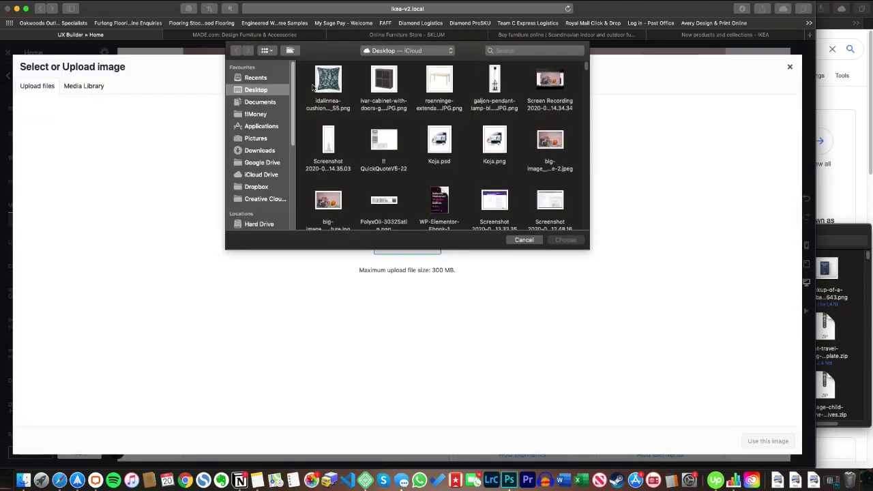
left_click_drag(306, 88, 505, 92)
key("Return")
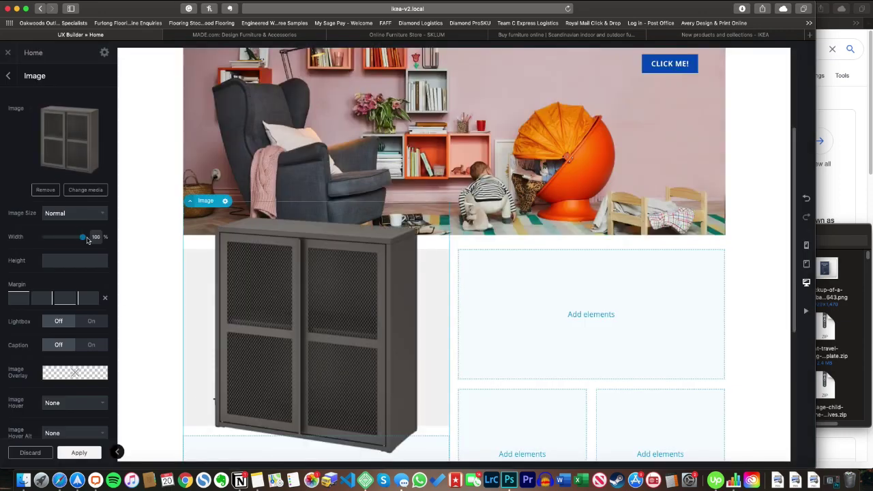
- Set the cabinet image to 59% width and horizontal position 100, and move the heading to the banner's upper-left corner
left_click_drag(86, 240, 67, 240)
scroll(78, 283, "down", 10)
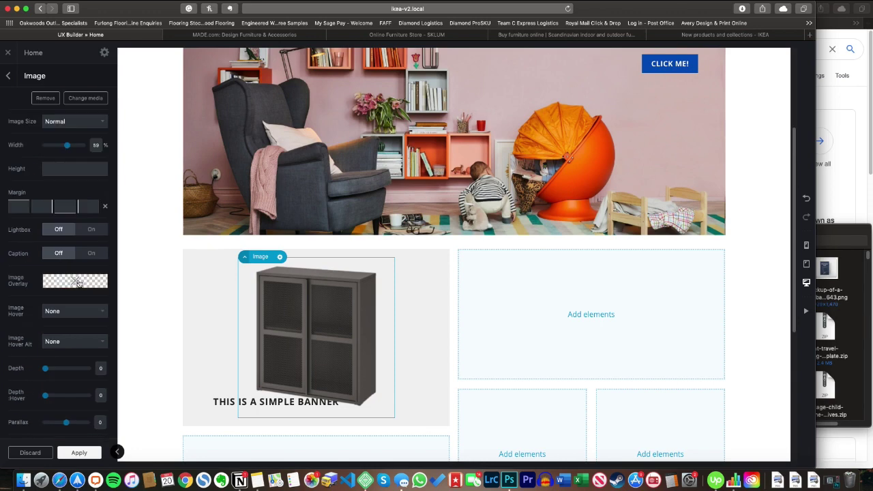
scroll(57, 333, "down", 1)
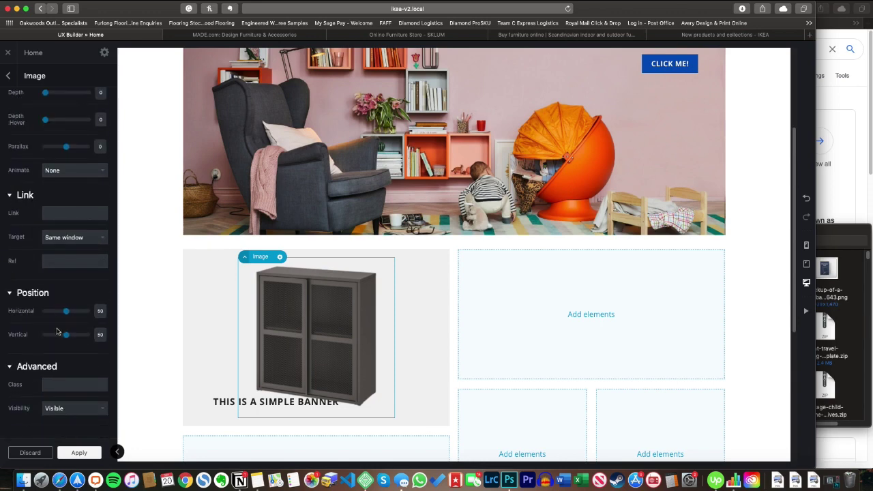
left_click_drag(66, 311, 89, 313)
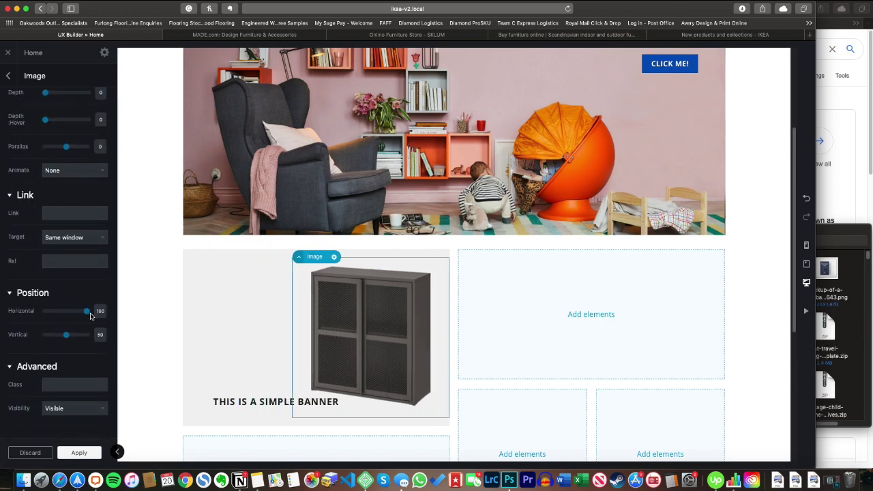
left_click_drag(197, 406, 189, 278)
- Look up the cabinet's product name on IKEA's new products page and change the grid banner heading to IVAR
key("ctrl+Tab")
key("ctrl+Tab")
key("ctrl+Tab")
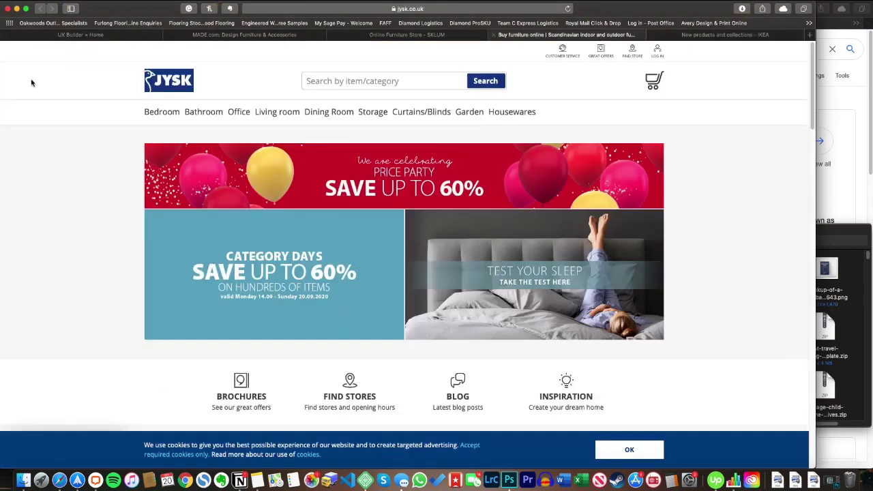
key("ctrl+Tab")
scroll(285, 266, "down", 10)
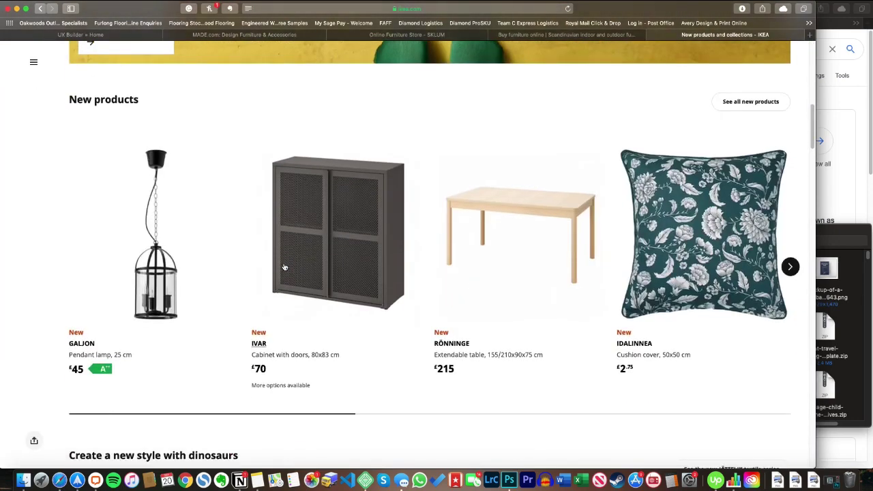
left_click(113, 34)
left_click(183, 277)
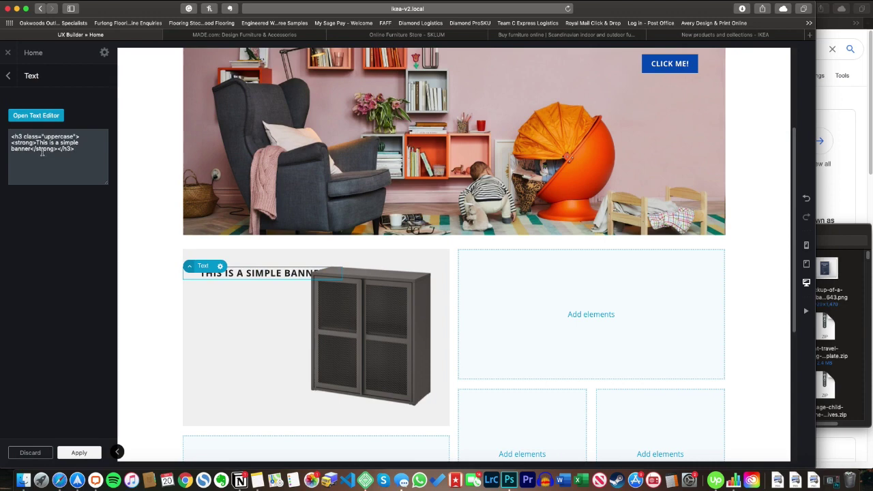
type("IVAR")
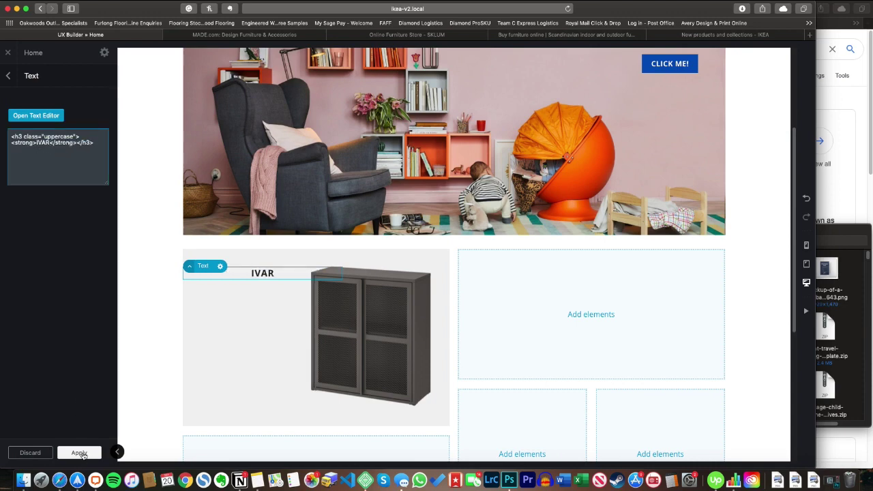
left_click(80, 454)
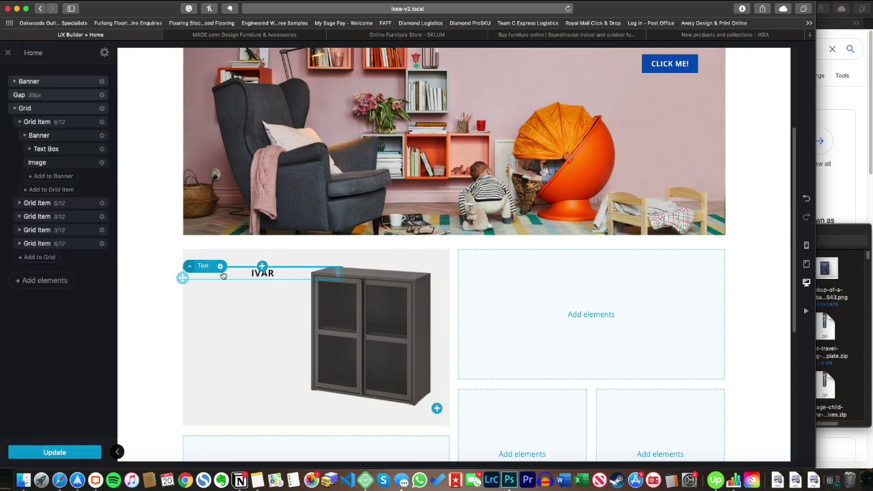
- Move the IVAR text box to the banner's lower-left corner and set the cabinet image width to 65%
left_click(102, 150)
left_click(79, 149)
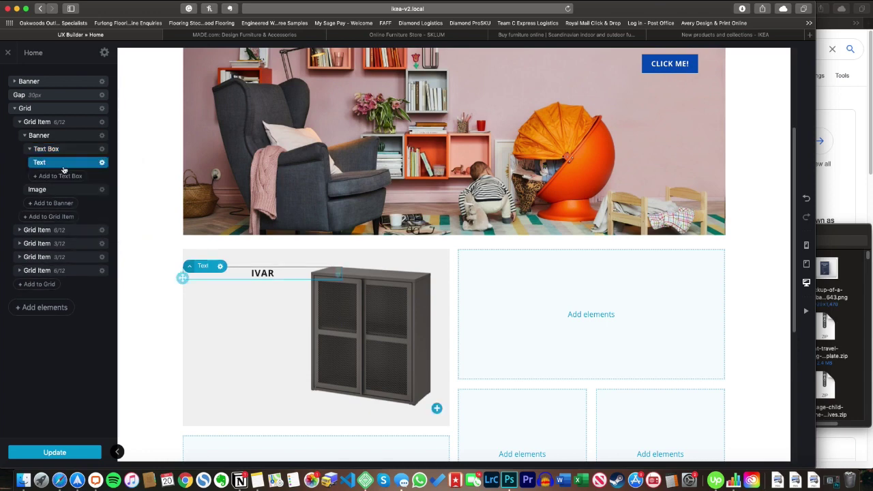
left_click(101, 150)
left_click(91, 175)
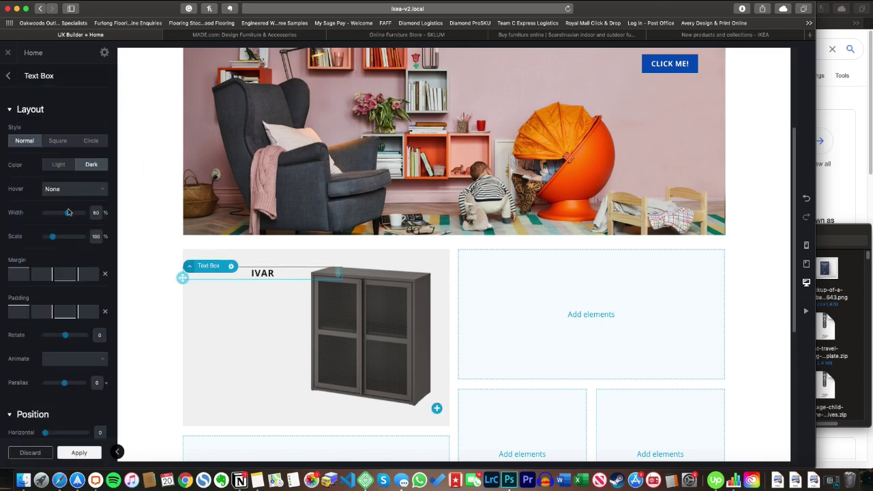
left_click_drag(182, 280, 191, 417)
left_click(336, 352)
left_click_drag(68, 238, 69, 241)
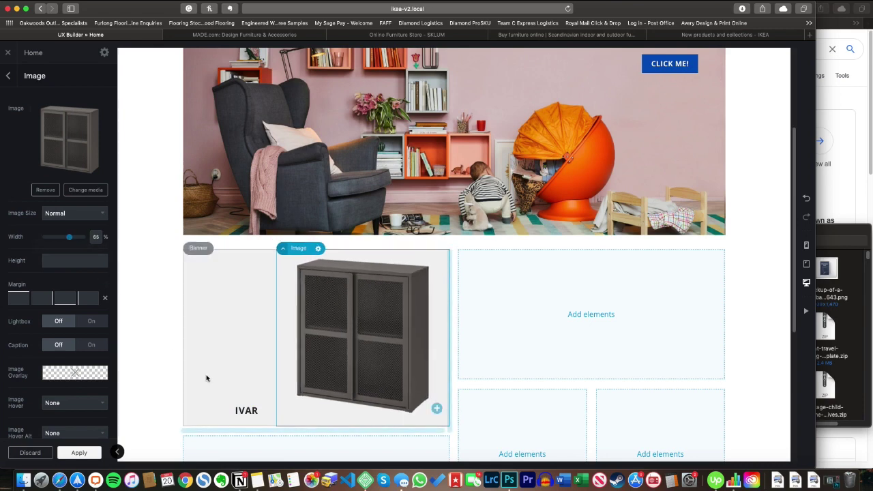
- Left-align the IVAR heading and increase its text box scale
left_click(237, 411)
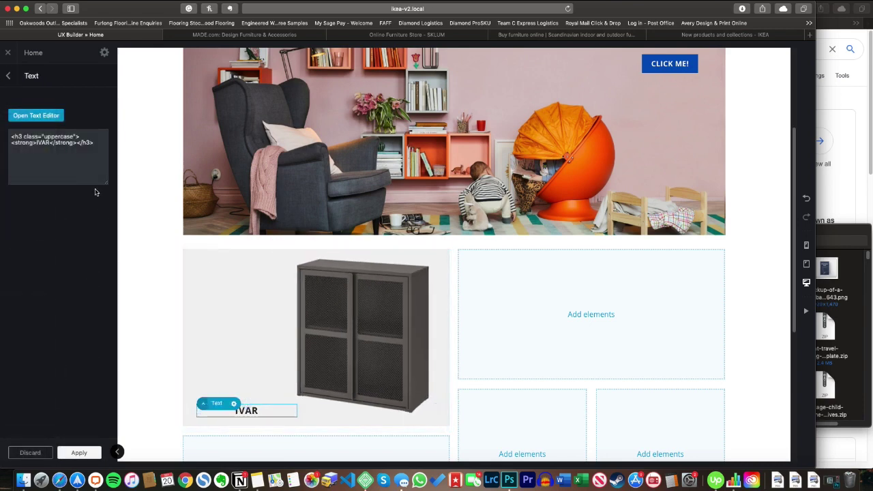
left_click(36, 115)
left_click(20, 60)
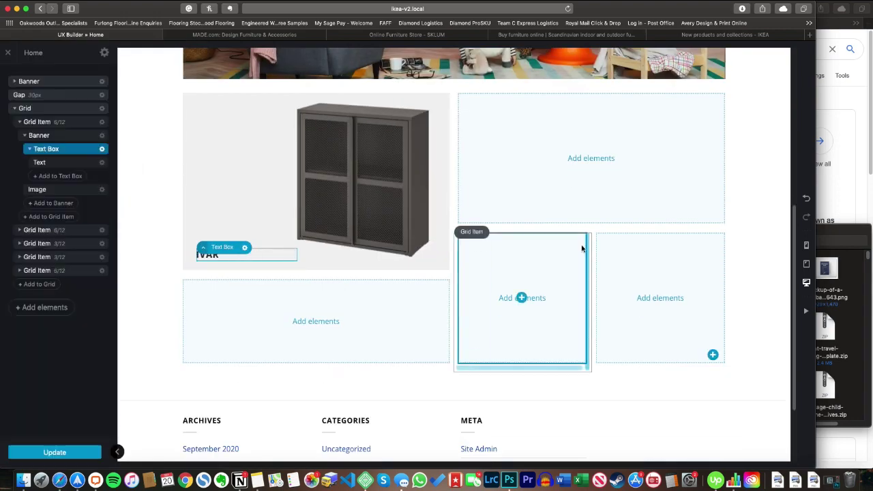
left_click(96, 236)
type("200")
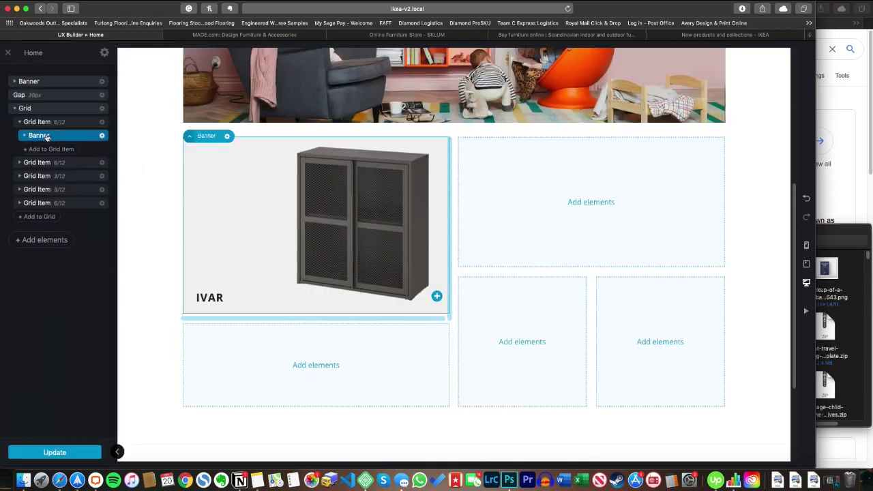
- Copy the finished banner into the second grid item and replace its image with the IDALINNEA cushion cover from the media library
left_click_drag(314, 225, 594, 238)
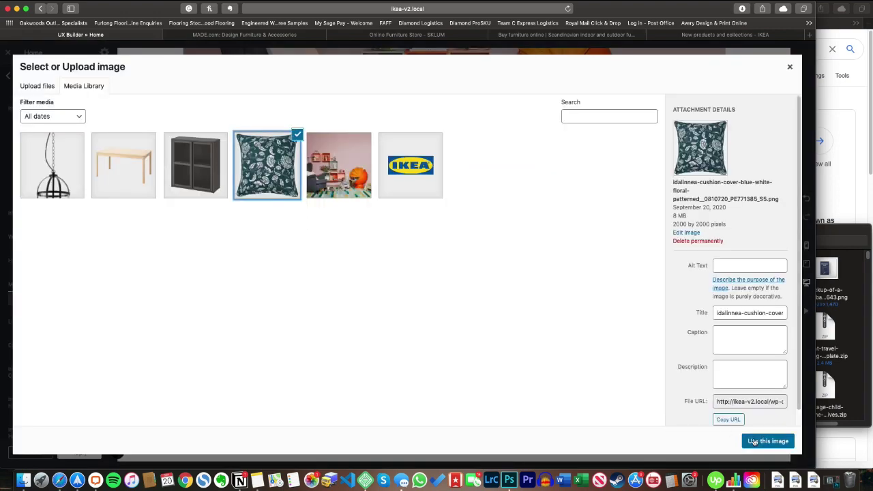
left_click(753, 442)
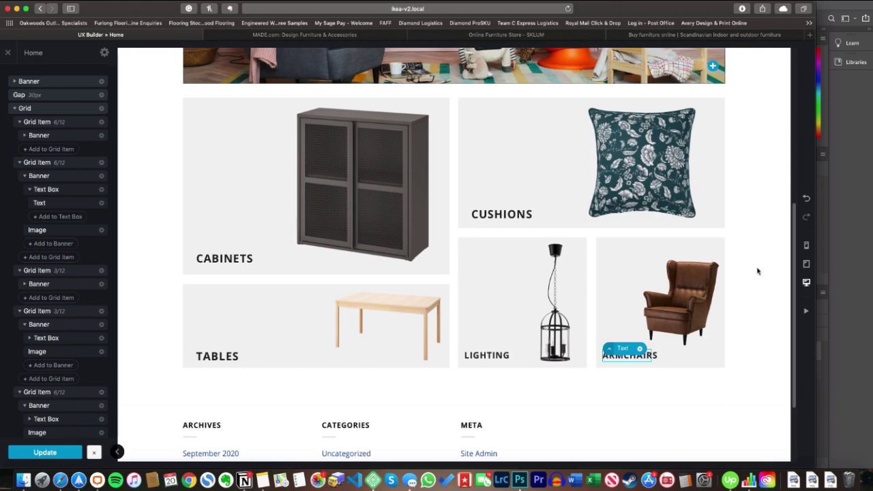
- Collapse the finished category grid and examine the section layouts further down the MADE.com homepage for ideas for the next section
scroll(757, 271, "down", 3)
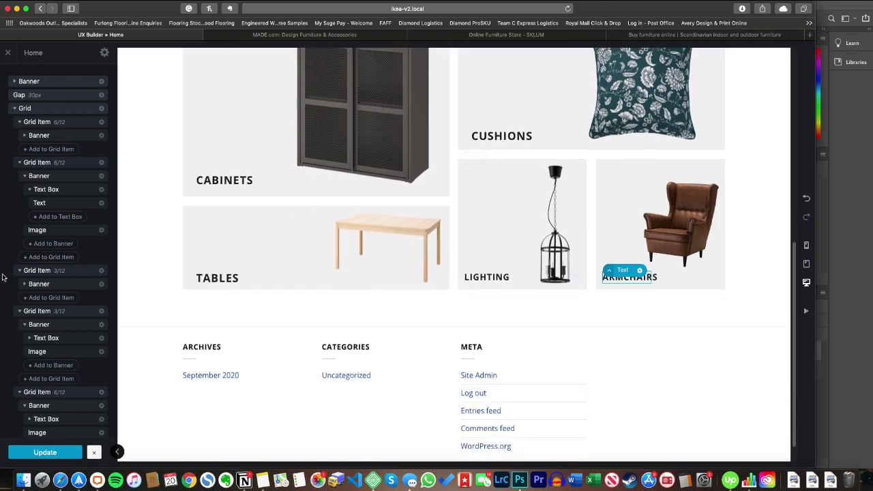
left_click(14, 107)
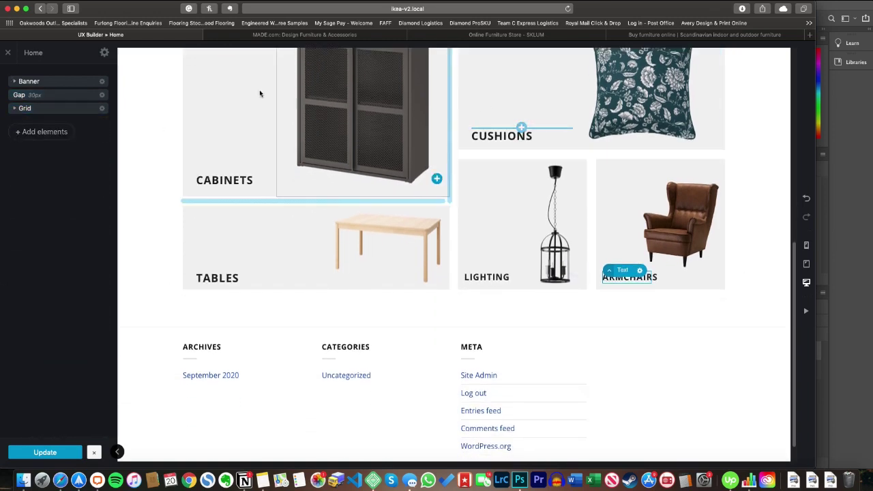
left_click(262, 36)
scroll(53, 228, "down", 2)
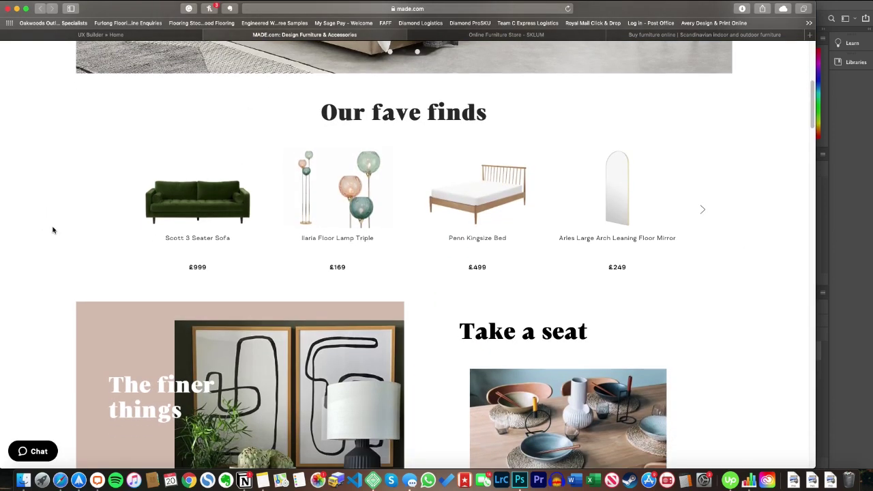
scroll(53, 230, "down", 5)
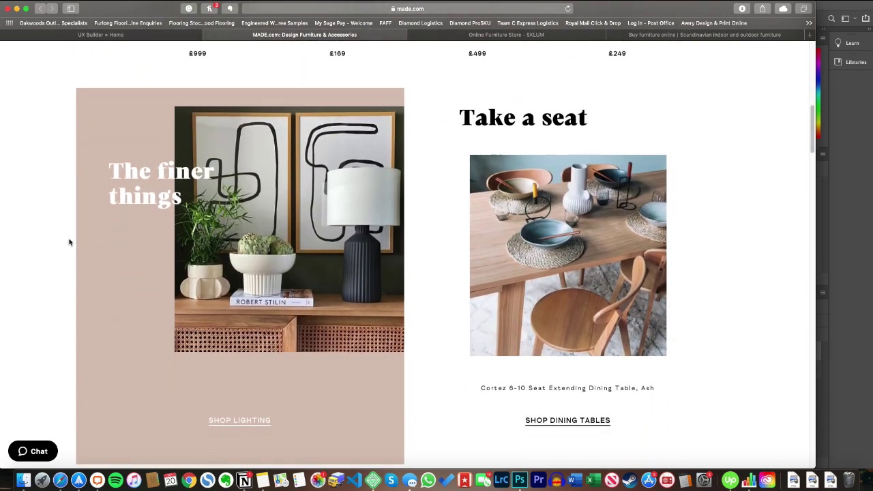
scroll(103, 248, "down", 1)
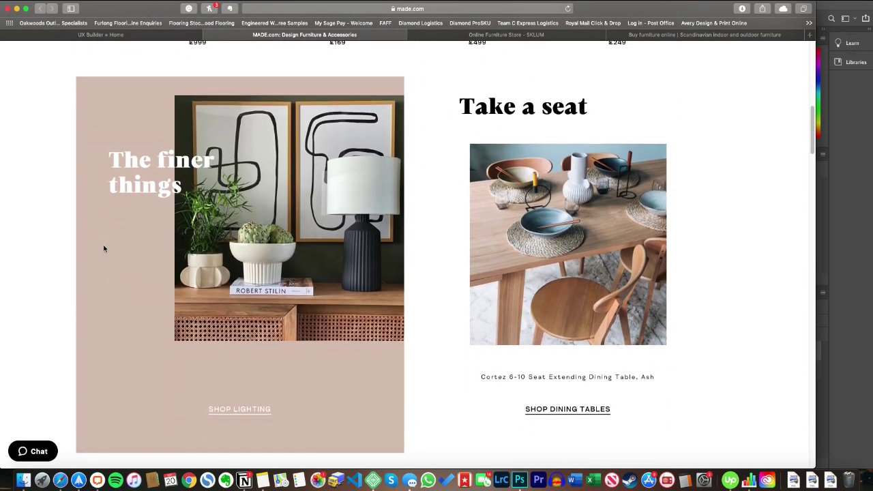
scroll(104, 248, "up", 1)
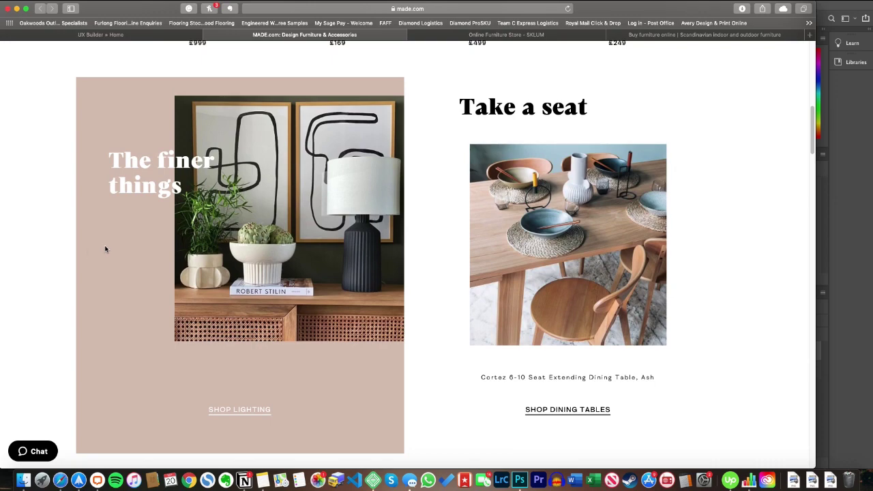
scroll(54, 251, "down", 5)
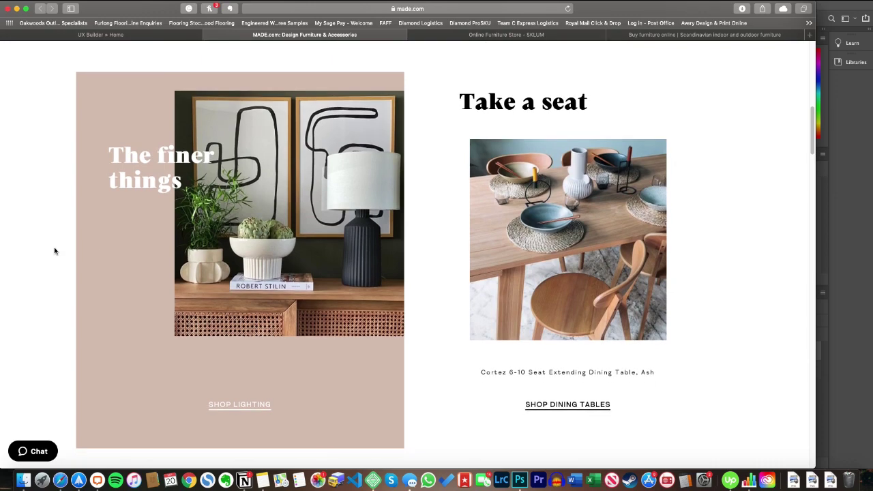
scroll(54, 251, "down", 3)
scroll(54, 251, "down", 4)
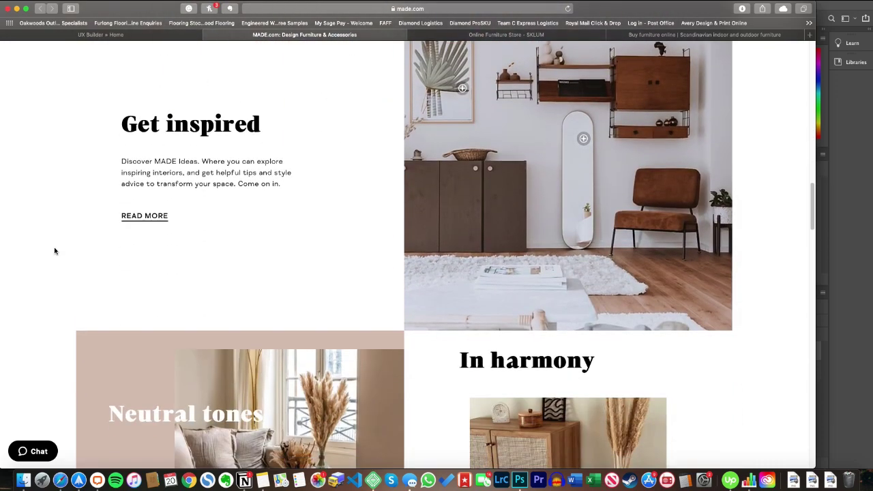
scroll(55, 251, "up", 2)
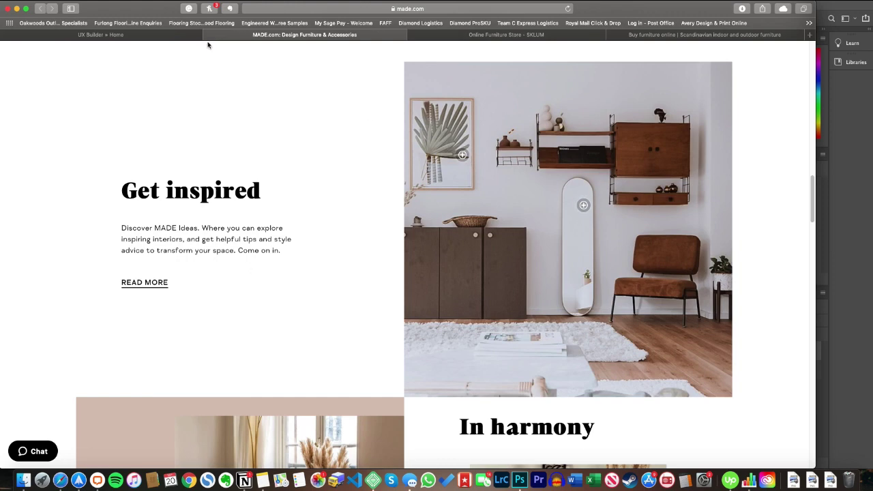
- Back in the UX Builder, add a row below the category grid using the Media Right preset
left_click(172, 37)
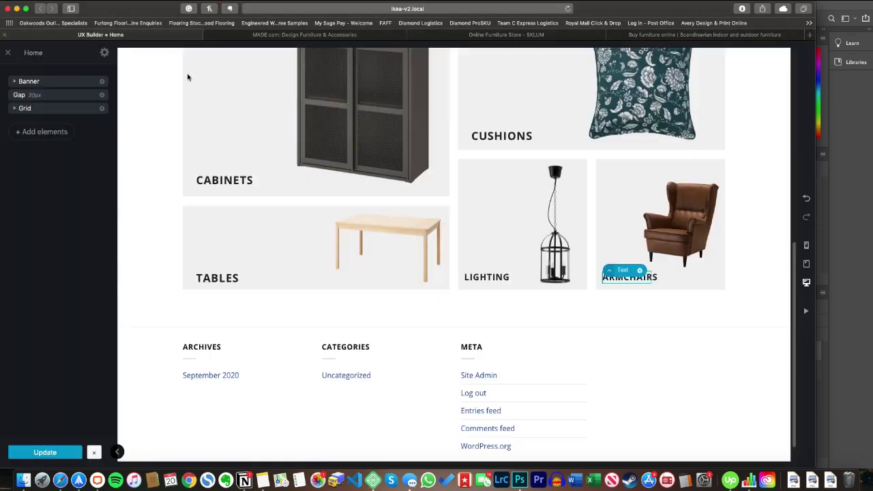
left_click(39, 137)
left_click(37, 179)
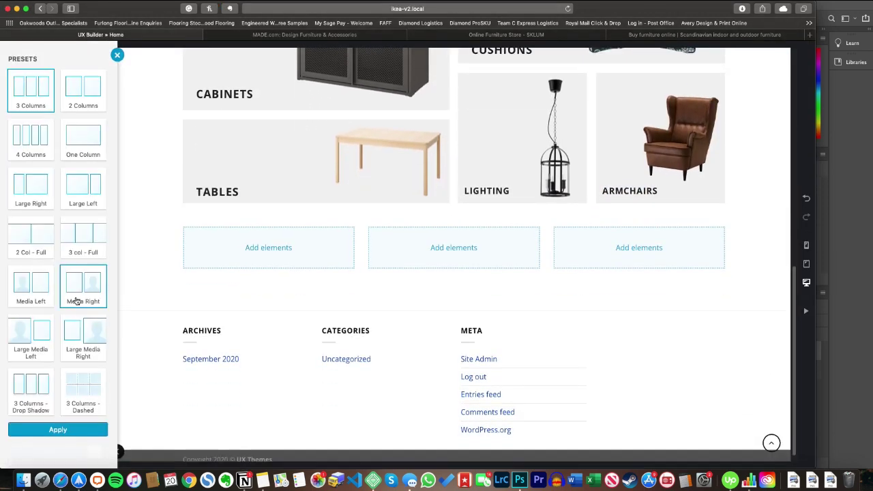
left_click(82, 285)
left_click(68, 430)
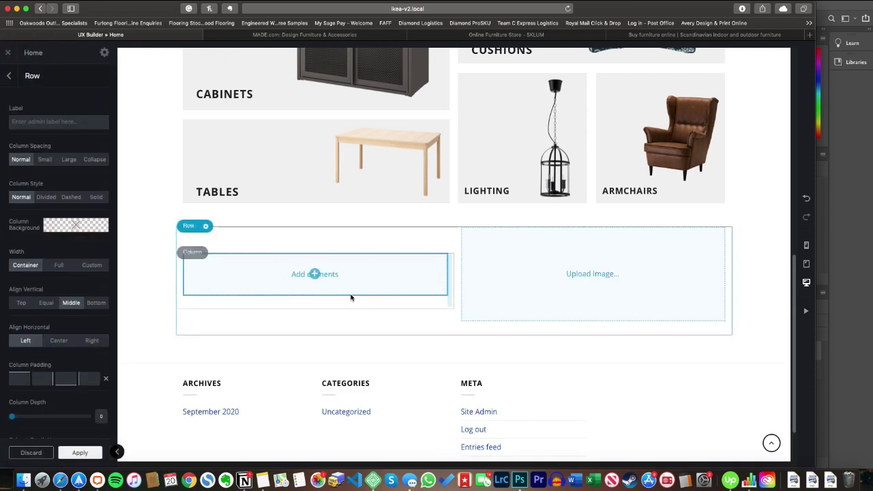
- Add a text element to the row's empty column, change its headline to "Get Inspired", and open that column's options
left_click(316, 273)
type("te")
left_click(39, 160)
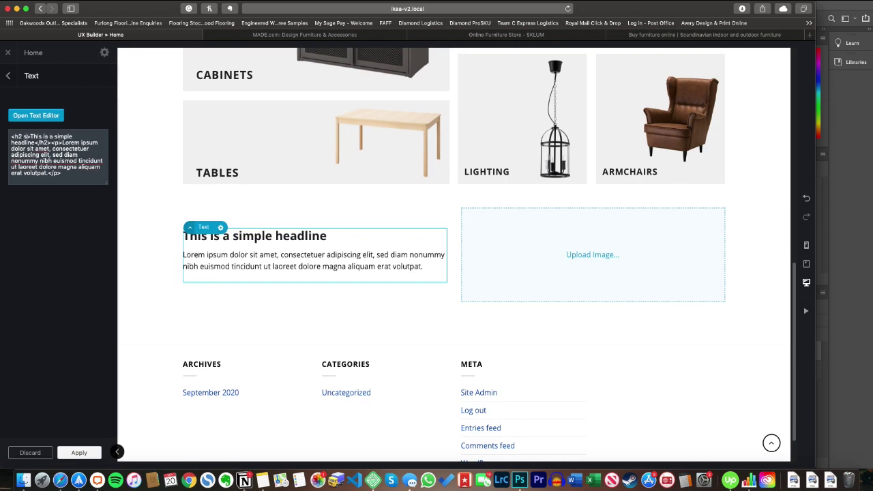
type("Get Inspired")
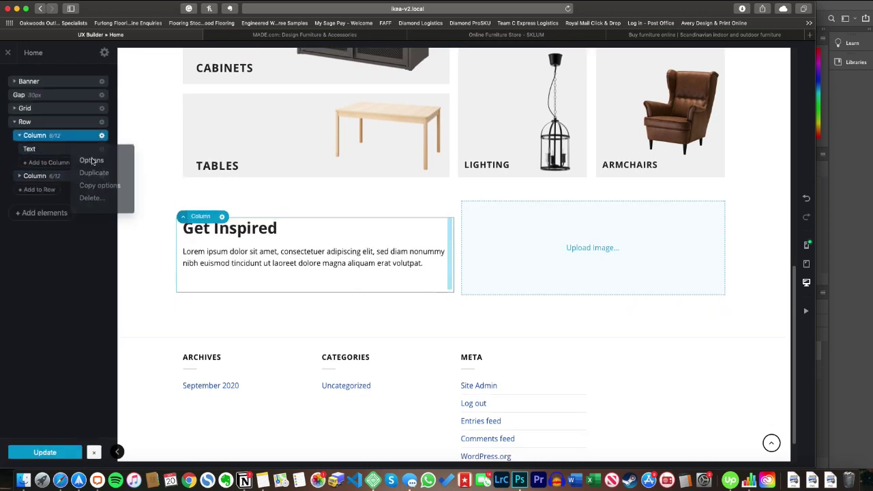
left_click(91, 160)
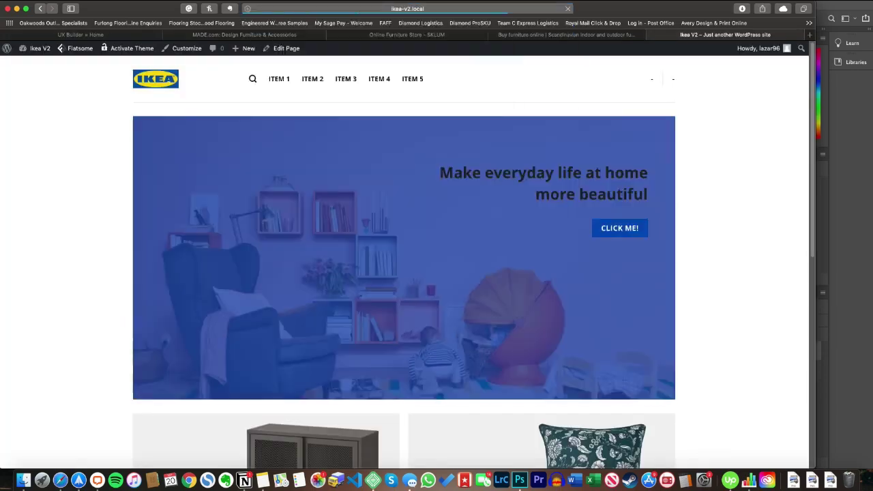
- Look up the IKEA website in a new browser tab and open its dining furniture page
type("ikea")
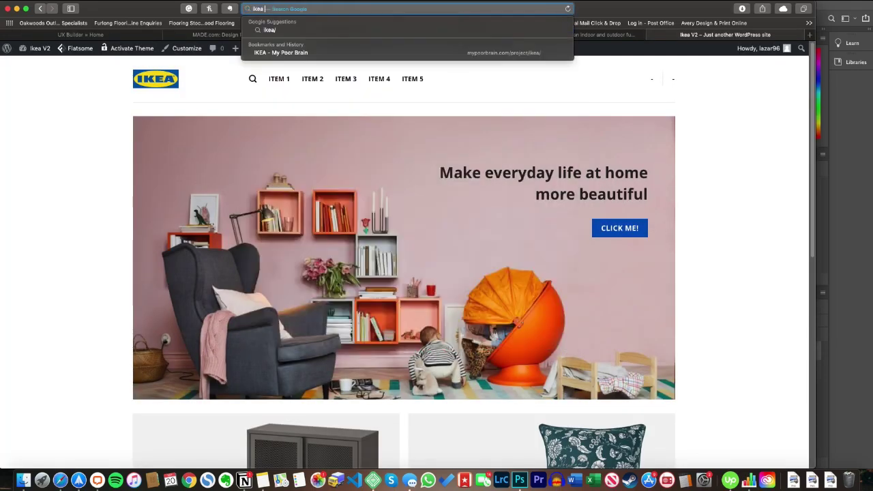
key("Return")
left_click(137, 137)
left_click(183, 81)
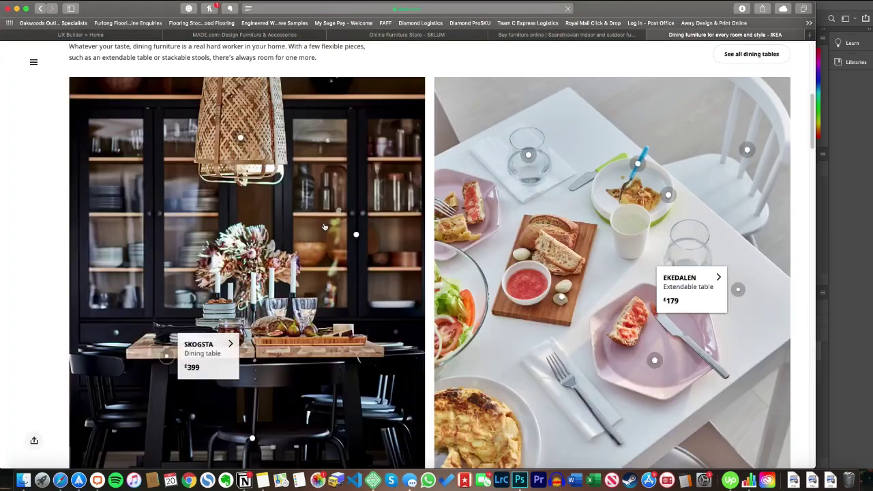
- Find the dining room photo with the green KOLBJÖRN shelving unit on the IKEA page and save the image
scroll(430, 273, "down", 5)
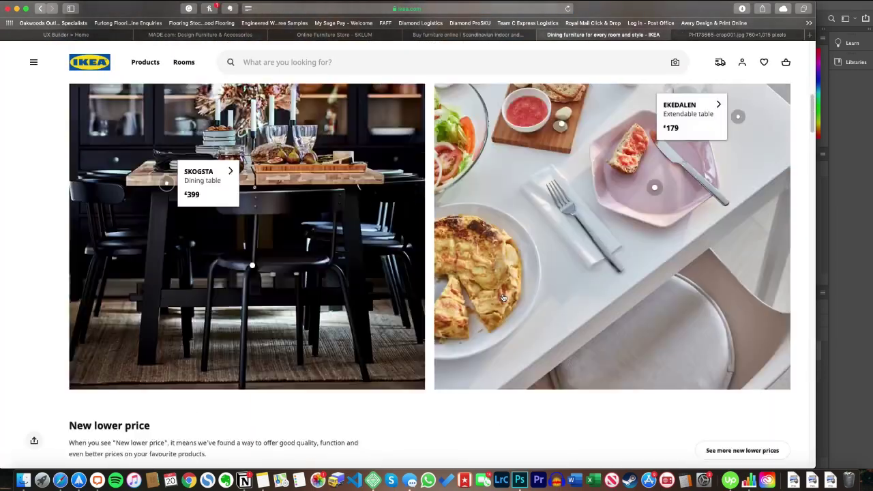
scroll(378, 318, "down", 10)
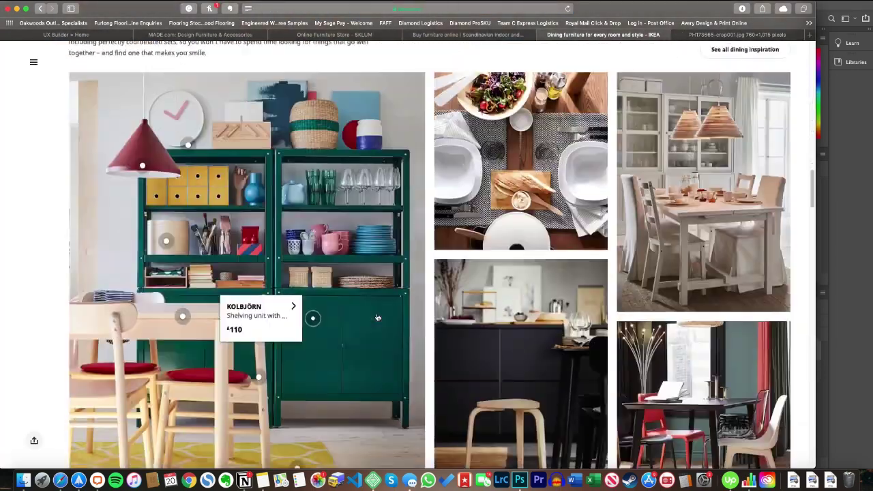
scroll(320, 259, "down", 3)
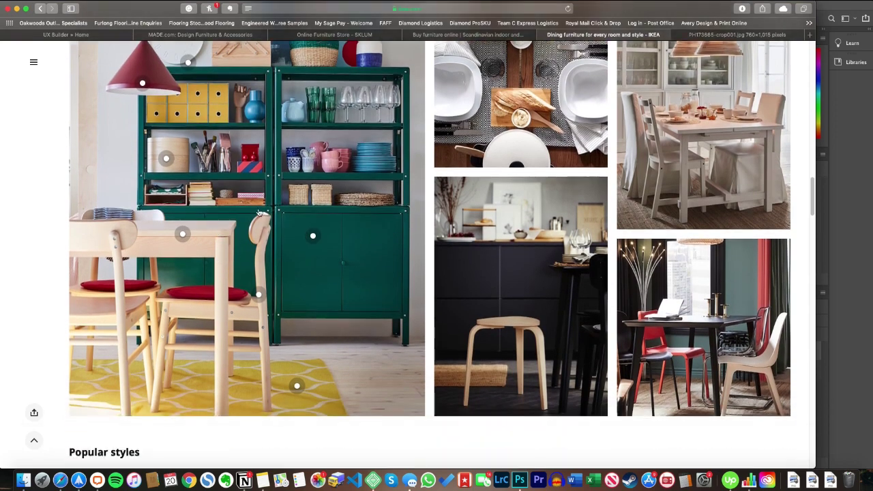
right_click(305, 177)
left_click(378, 283)
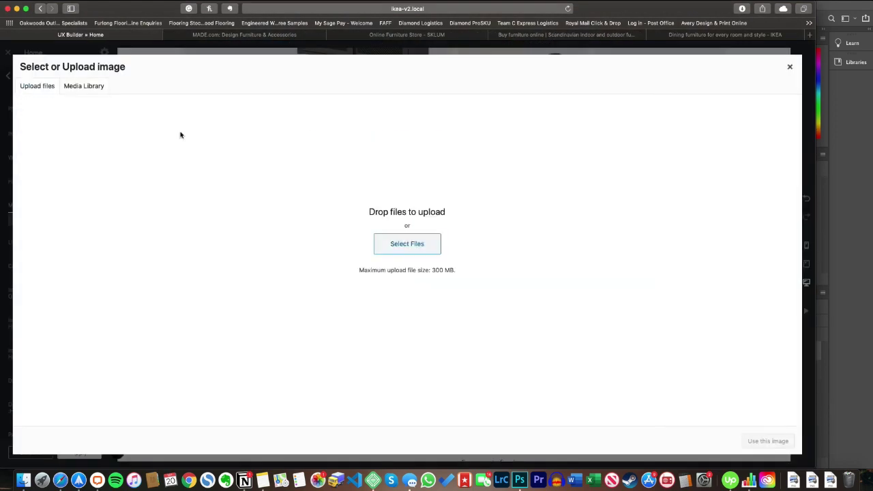
left_click(407, 244)
left_click(256, 89)
left_click(259, 102)
key("Escape")
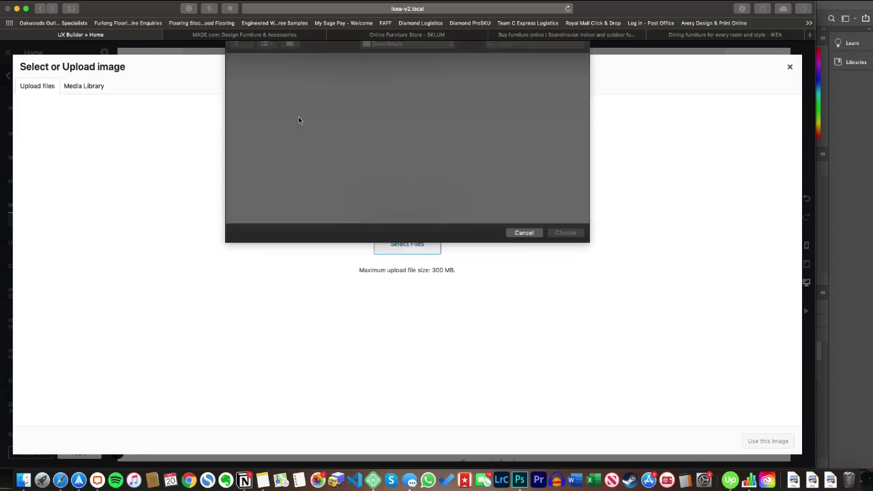
- Open the downloaded PH171591-crop001.jpg.jp2 photo in Photoshop and save a copy suitable for upload
left_click_drag(621, 269, 524, 478)
left_click(303, 151)
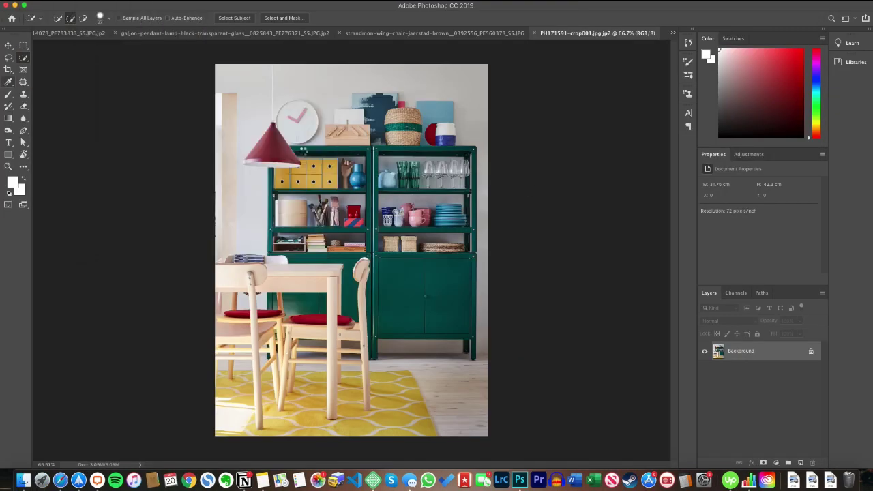
key("Return")
key("Return")
- Upload the converted green shelving photo from the Desktop and use it as the image beside the Get Inspired text
left_click(409, 249)
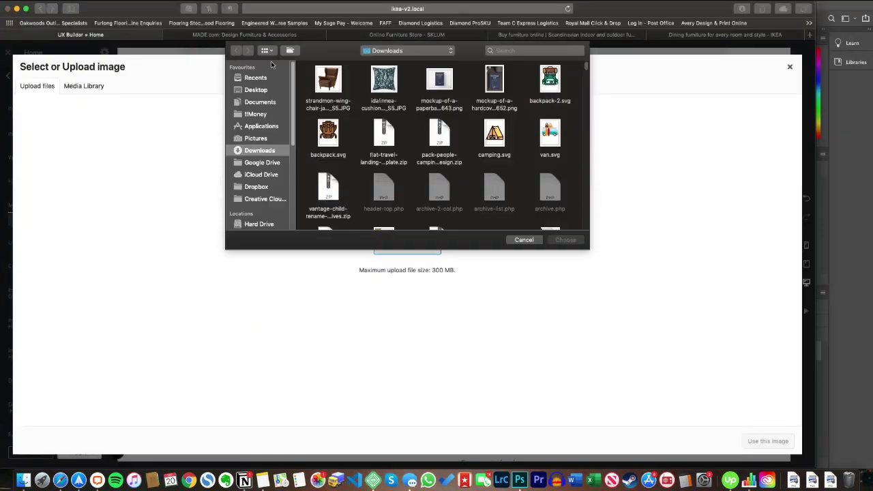
left_click(255, 89)
left_click(328, 87)
left_click(563, 239)
left_click(770, 443)
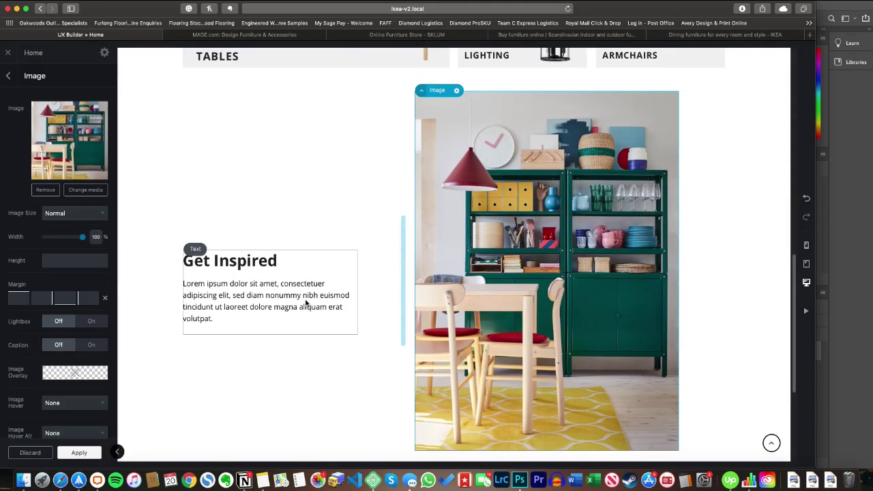
- Set the vertical alignment of the Get Inspired row to Top and apply the row options
left_click(259, 230)
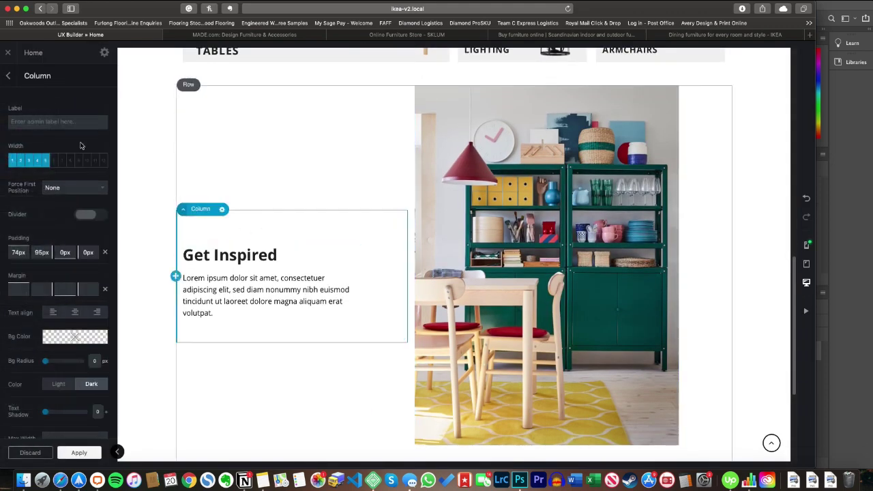
left_click(9, 75)
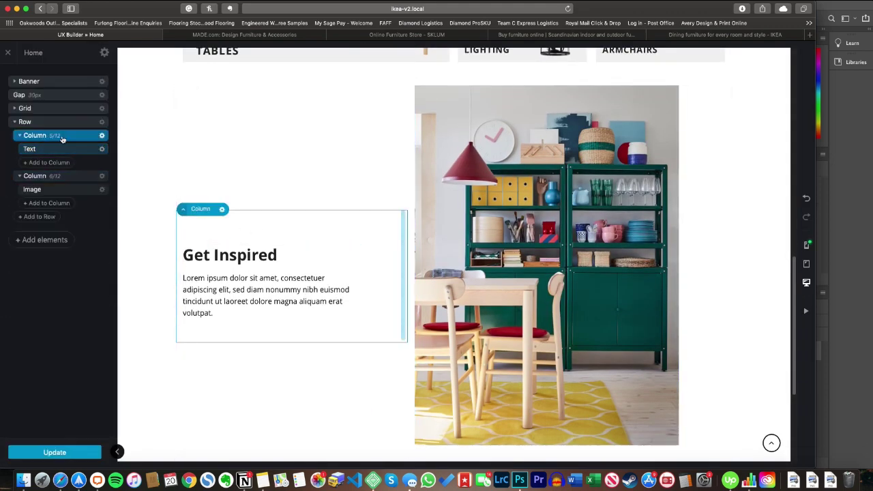
left_click(98, 121)
left_click(102, 122)
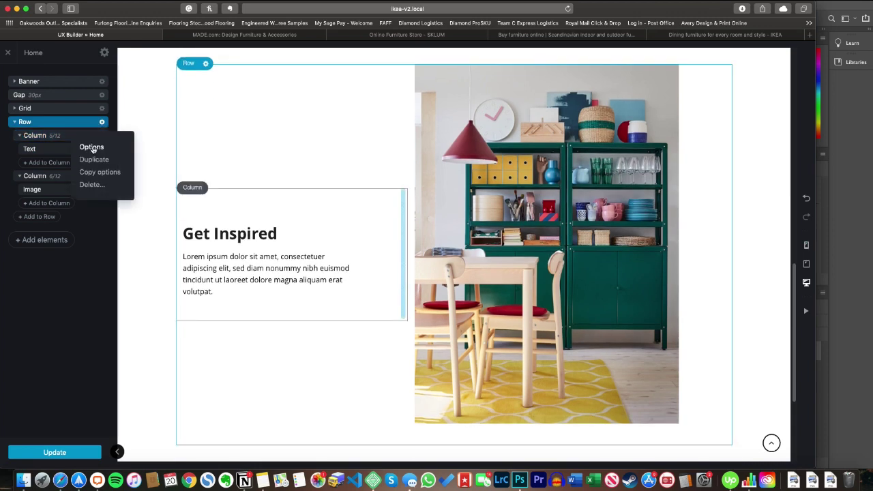
left_click(90, 144)
left_click(20, 304)
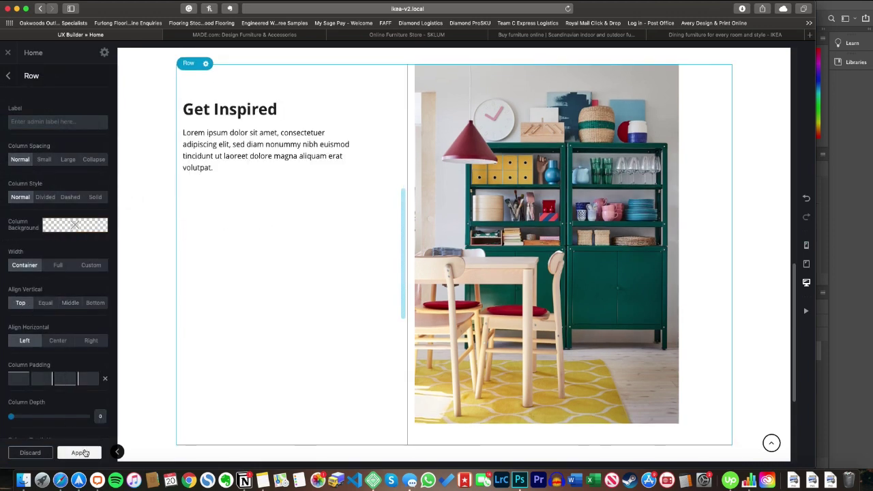
left_click(81, 453)
- Set the Get Inspired text column's top padding to 120px and apply the column options
left_click(72, 139)
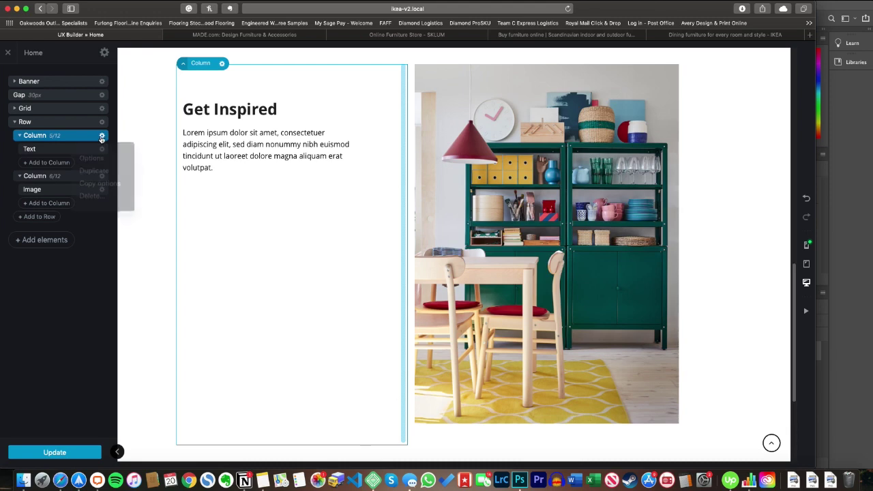
left_click(91, 159)
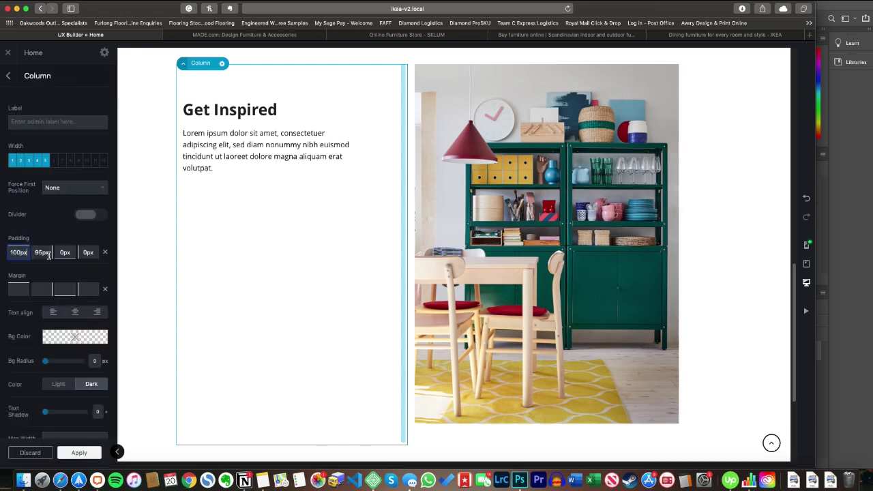
left_click_drag(48, 255, 39, 256)
key("Up")
key("Up")
key("Up")
key("Up")
key("Up")
key("Up")
key("Up")
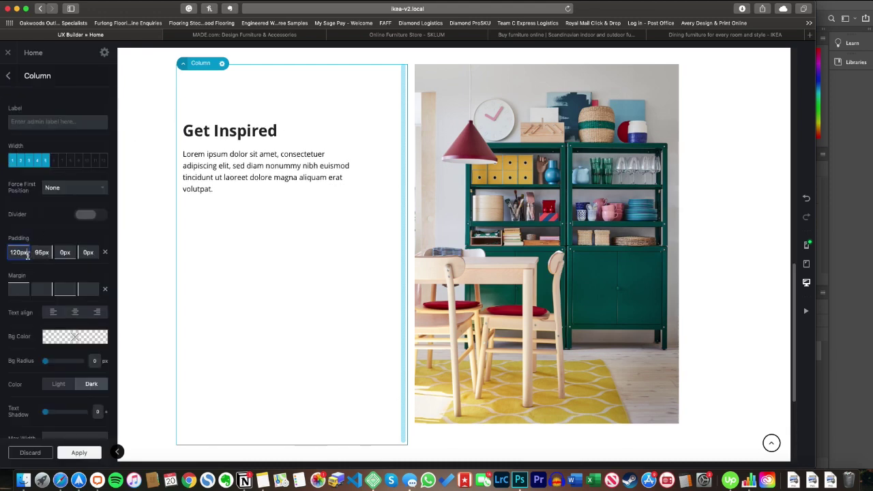
left_click(81, 453)
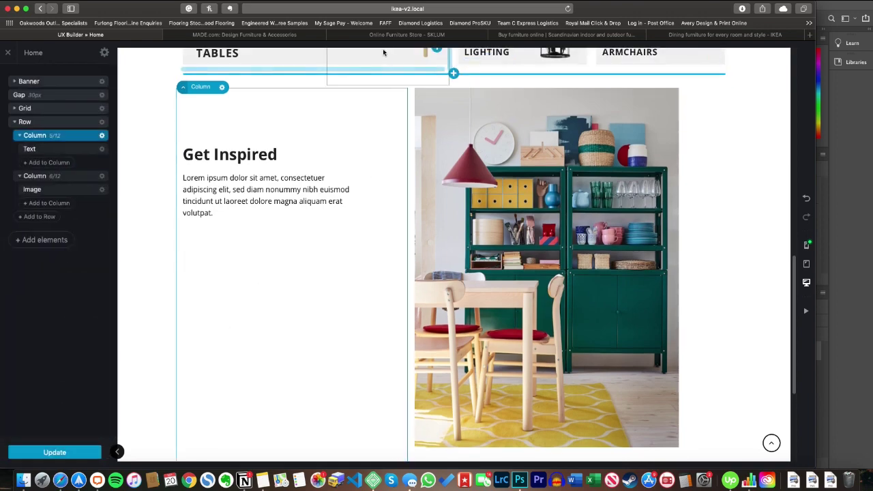
- Examine the SKLUM homepage and MADE.com's Get inspired, The finer things and Take a seat sections as layout references
left_click(402, 34)
scroll(253, 255, "down", 7)
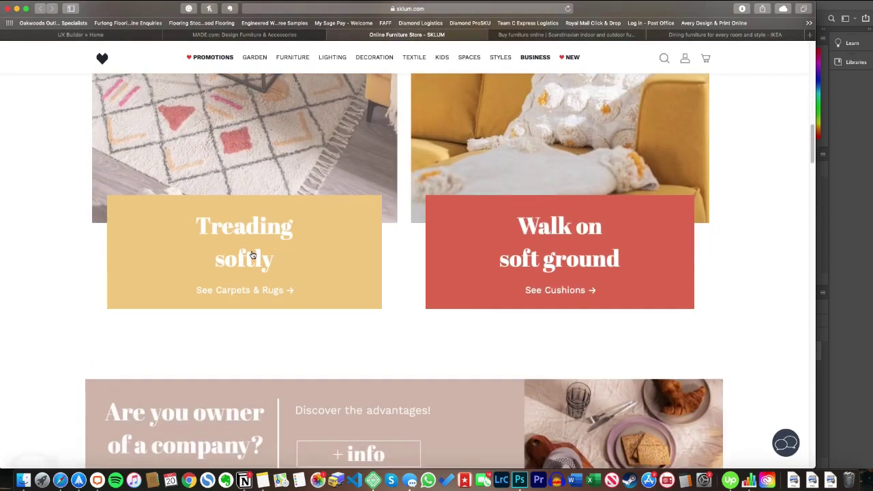
scroll(263, 68, "up", 6)
left_click(266, 35)
scroll(257, 194, "down", 15)
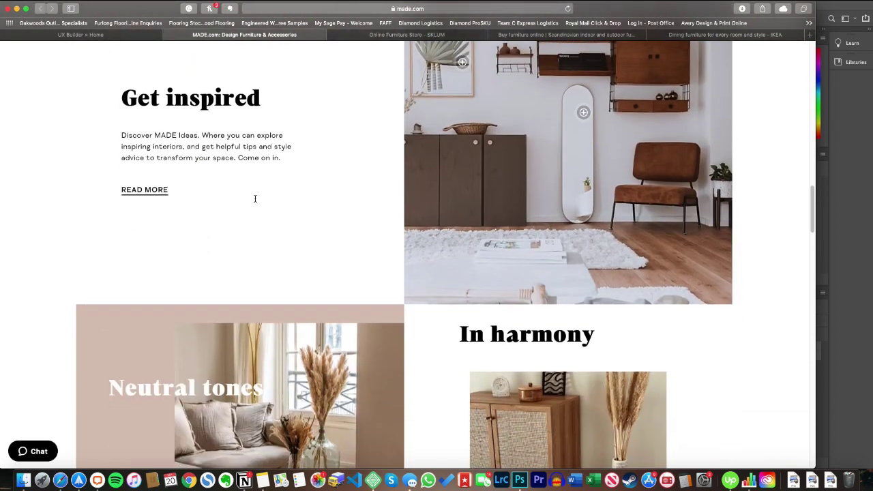
scroll(258, 202, "up", 4)
scroll(258, 204, "up", 5)
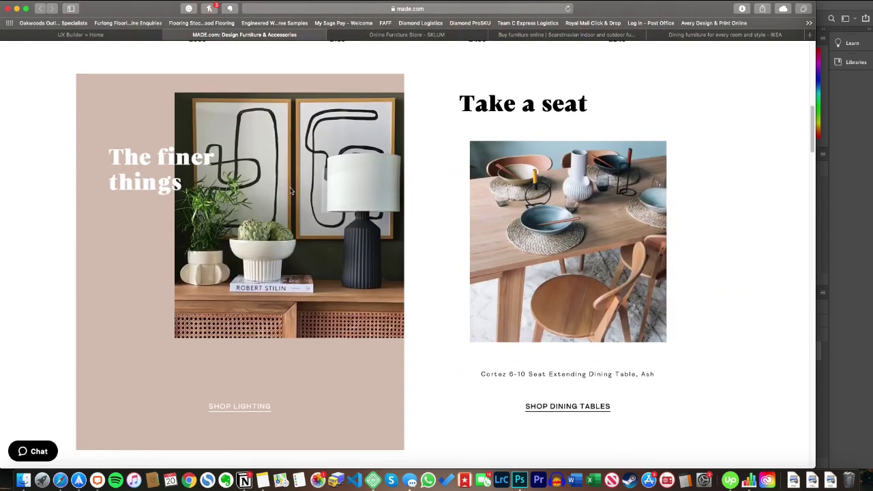
scroll(448, 185, "up", 2)
scroll(449, 186, "down", 3)
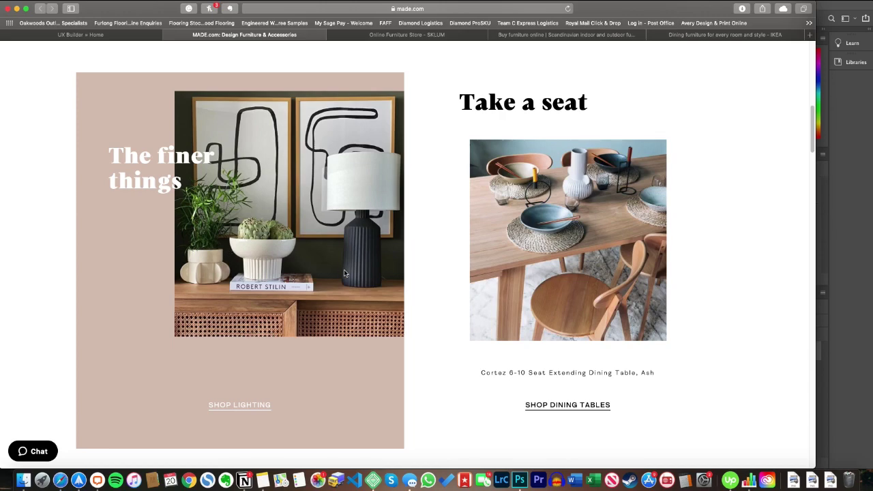
scroll(345, 273, "down", 1)
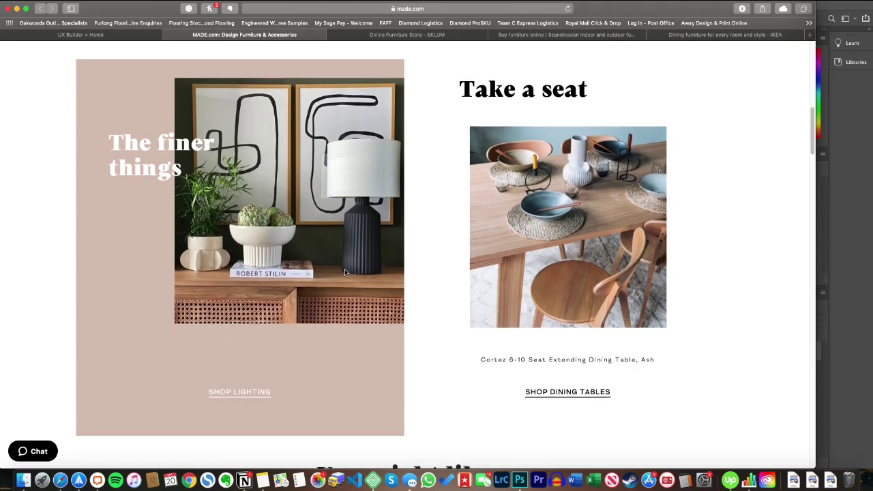
scroll(344, 273, "down", 8)
scroll(344, 273, "up", 10)
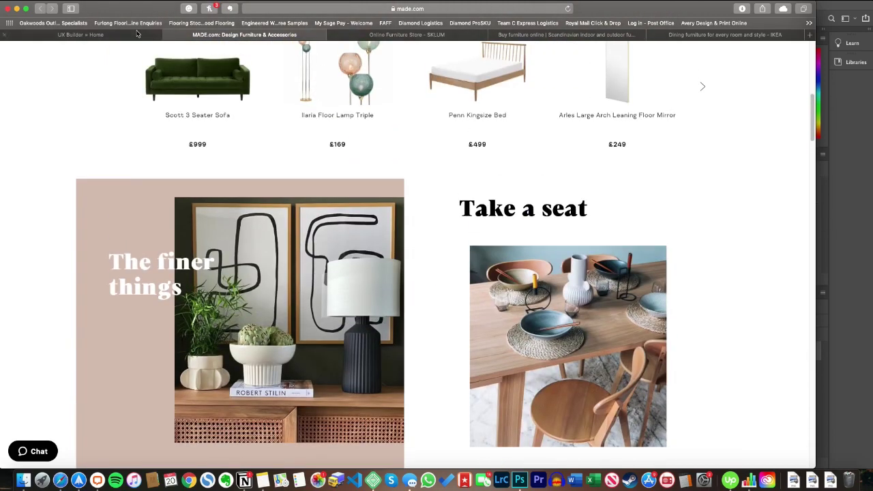
- Switch to the UX Builder page and try Bottom vertical alignment on the Get Inspired row
left_click(136, 33)
scroll(290, 265, "up", 1)
scroll(290, 266, "down", 3)
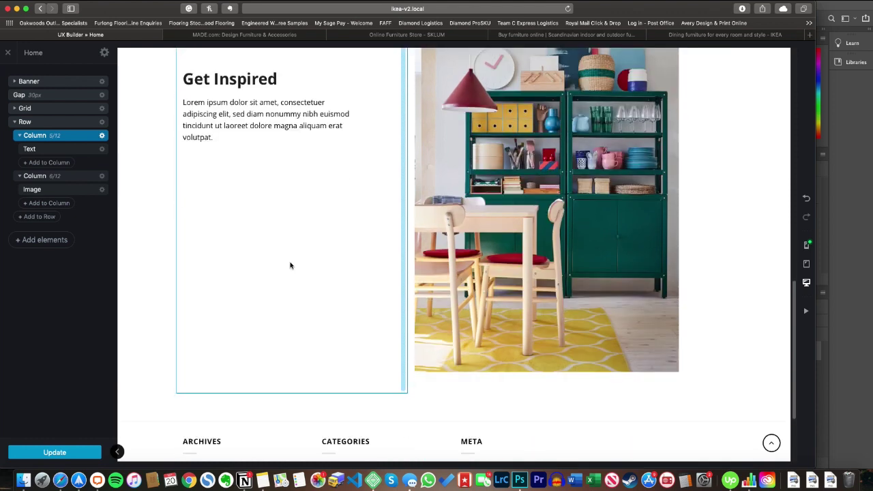
scroll(290, 265, "up", 1)
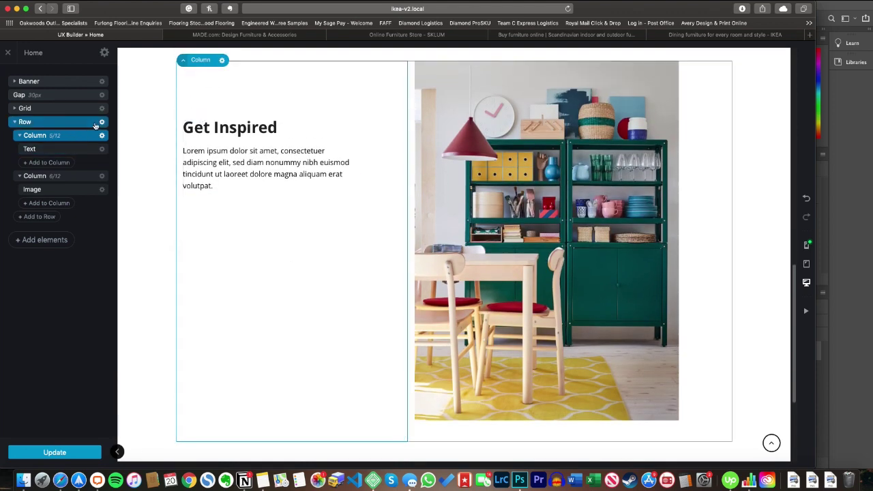
left_click(99, 121)
left_click(96, 305)
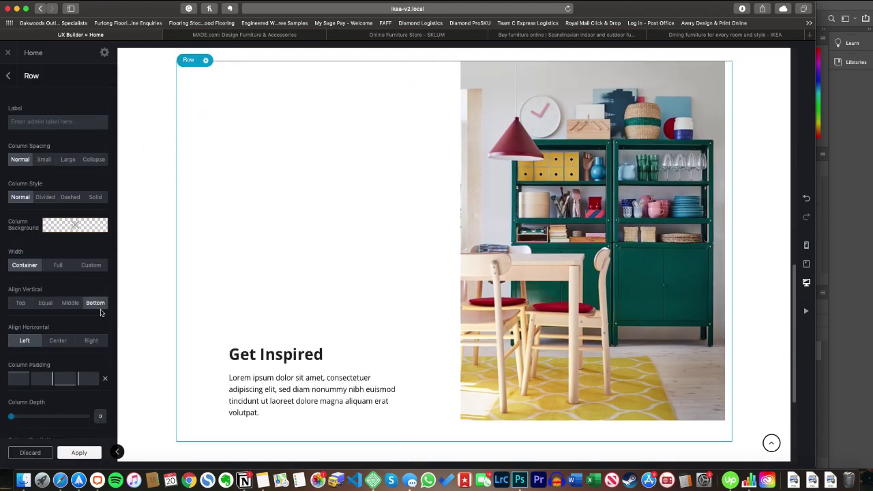
left_click(79, 452)
- Set the Get Inspired row to Equal vertical and Center horizontal alignment and apply the row options
left_click(99, 135)
left_click(91, 159)
left_click(8, 76)
left_click(99, 122)
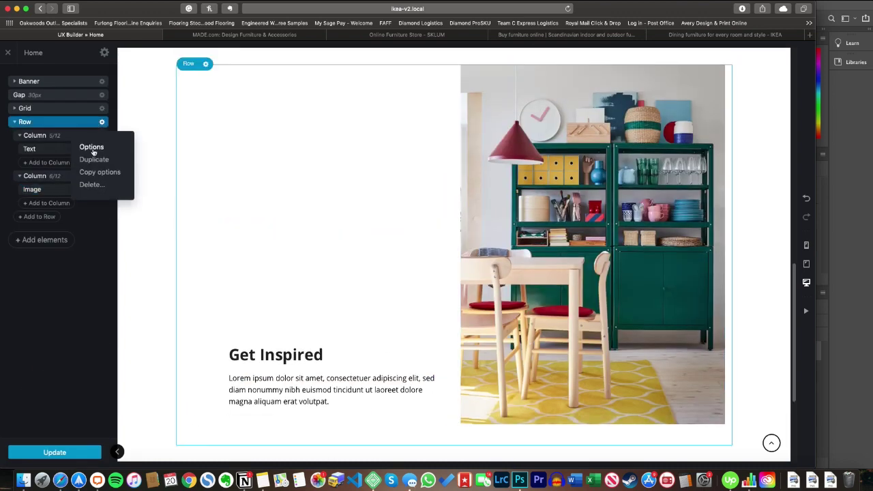
left_click(94, 152)
left_click(45, 303)
left_click(58, 340)
left_click(79, 452)
- Adjust the padding of the Get Inspired text column and apply the column options
double_click(74, 139)
left_click_drag(18, 253, 64, 255)
left_click(80, 452)
- Add an Underline-style button labelled Browse Rooms, with Abc letter case, below the Get Inspired text
left_click(43, 162)
left_click(66, 189)
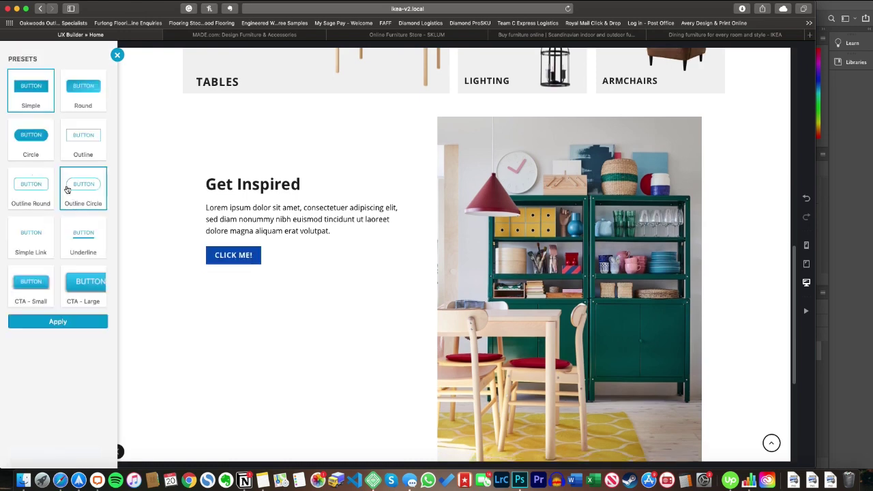
left_click(84, 246)
left_click(59, 321)
left_click(91, 134)
left_click_drag(73, 108, 39, 107)
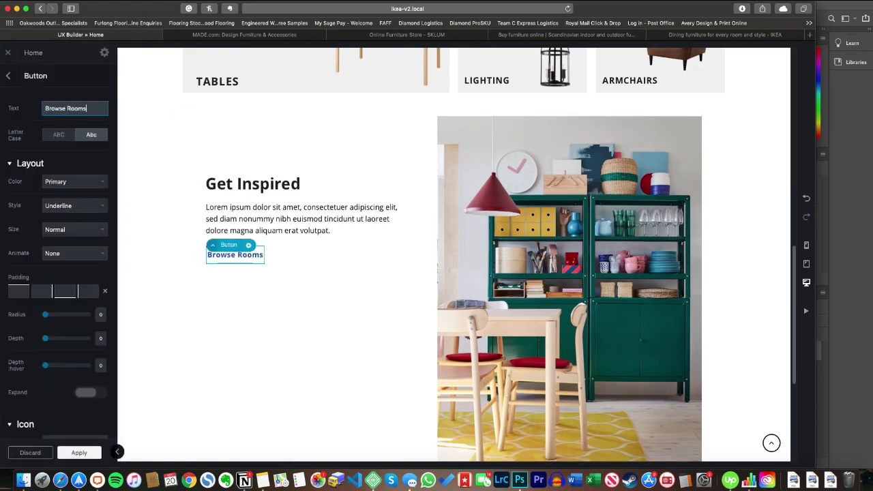
left_click(79, 453)
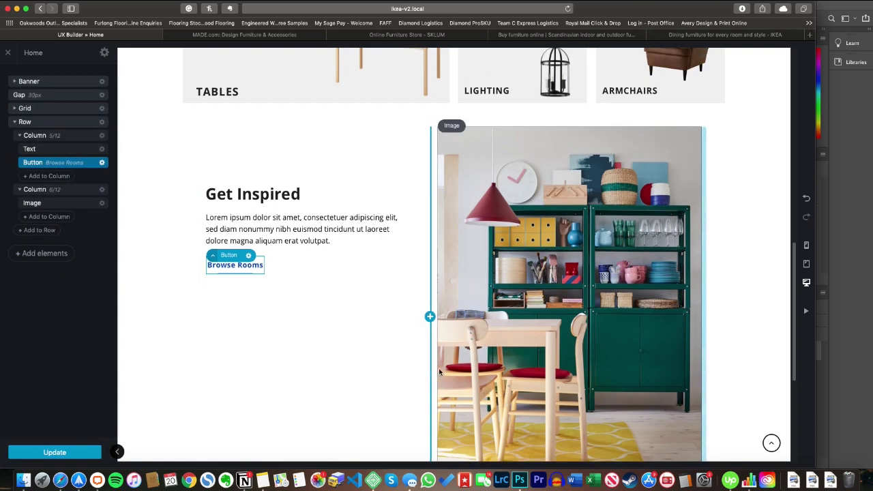
left_click(633, 273)
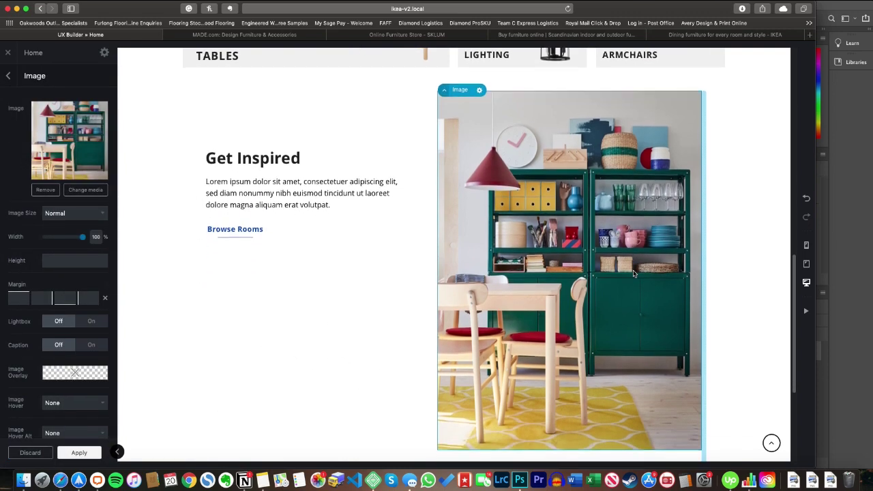
scroll(527, 266, "up", 3)
left_click(79, 452)
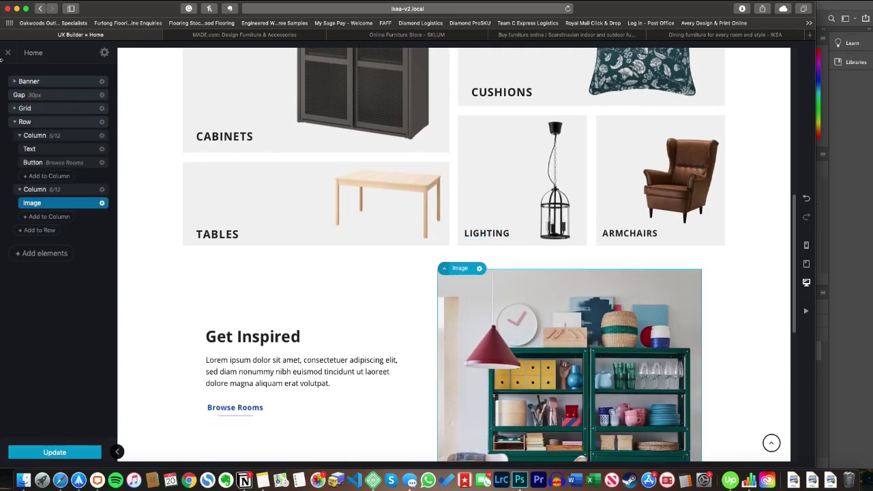
- Duplicate the gap under the main banner and move the copy between the category grid and the Get Inspired row
left_click(15, 122)
right_click(43, 99)
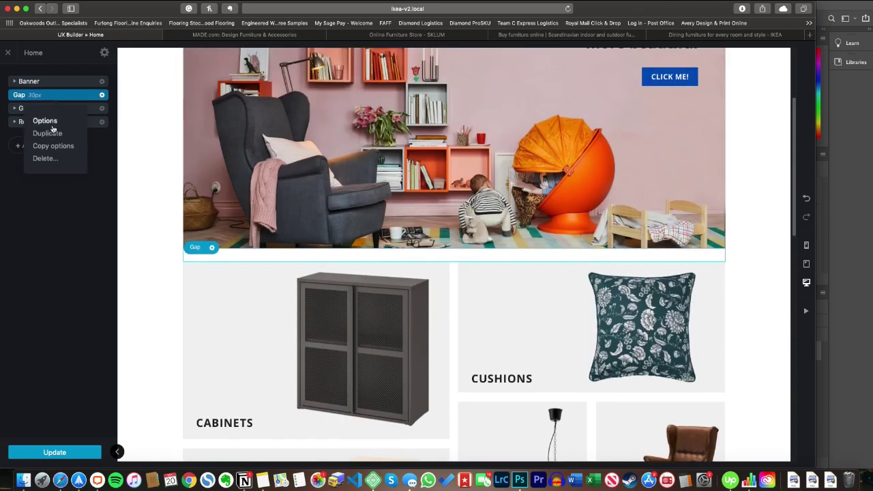
left_click(51, 133)
left_click(10, 76)
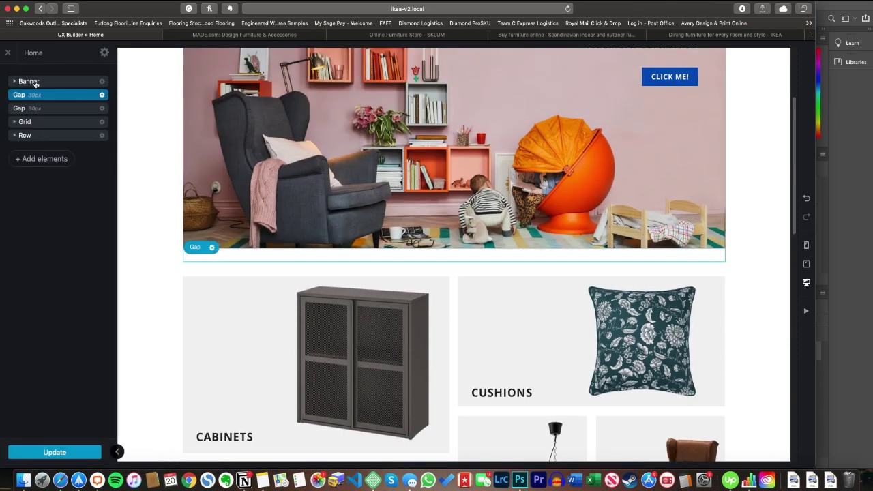
left_click_drag(43, 108, 41, 127)
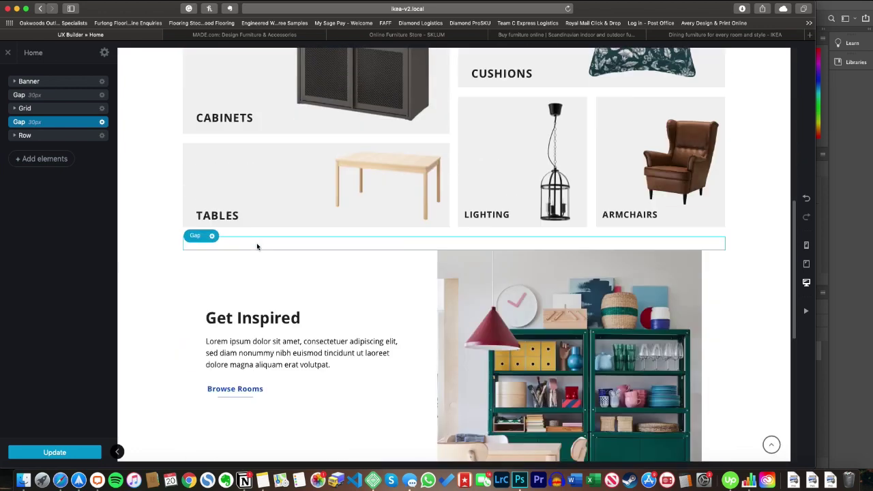
- Set the height of the gap above the Get Inspired row to 83px
left_click(102, 123)
left_click(89, 143)
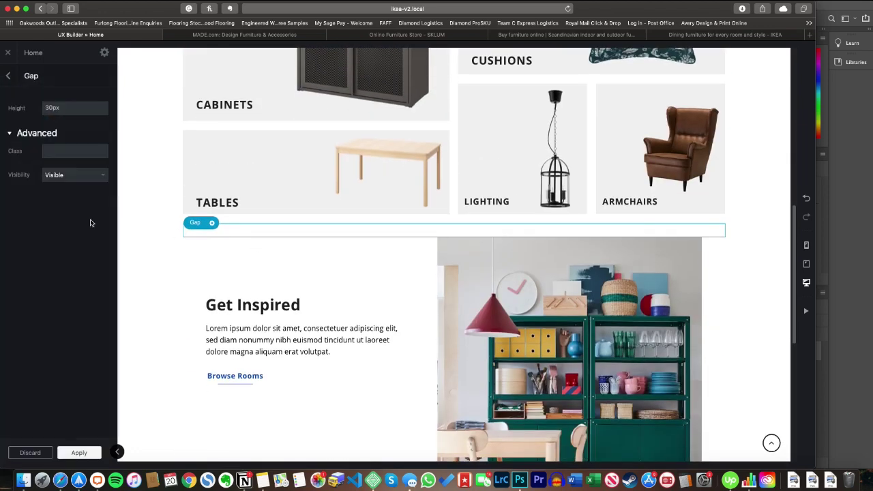
left_click_drag(46, 109, 82, 108)
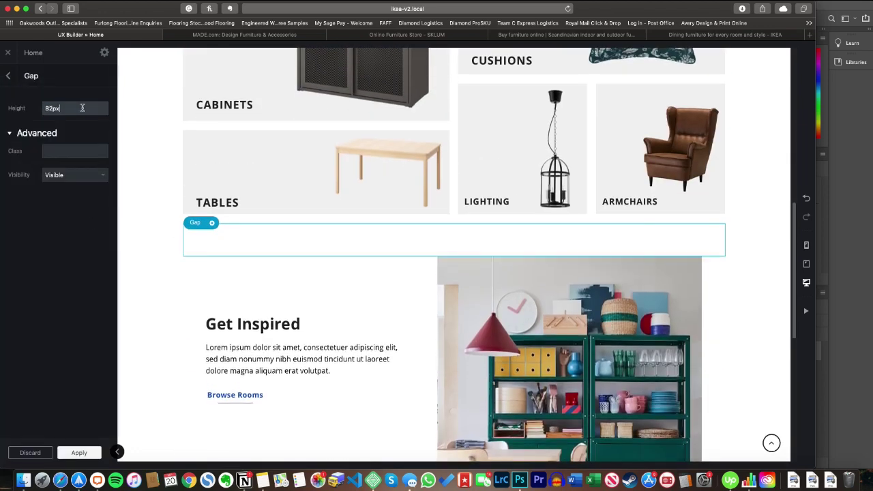
left_click(9, 75)
- Add a banner element to the photo column, below the green shelving image
scroll(386, 273, "down", 4)
scroll(397, 262, "up", 1)
double_click(478, 266)
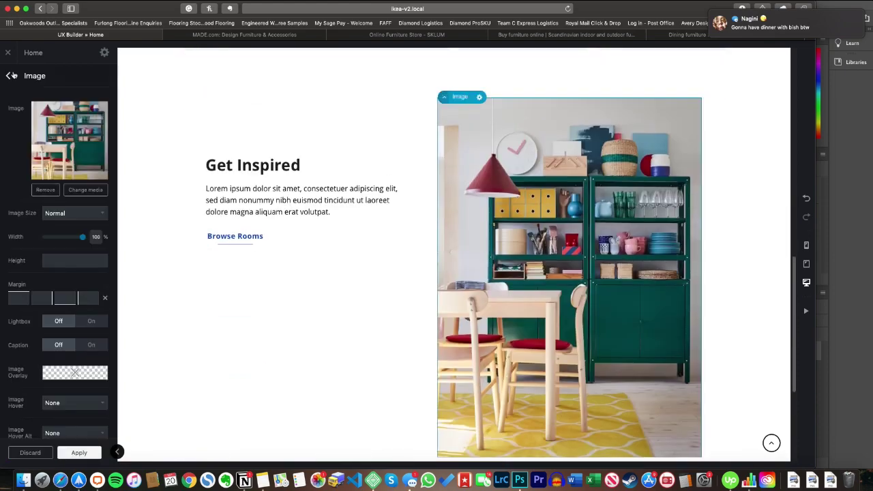
left_click(10, 76)
left_click(49, 230)
type("ban")
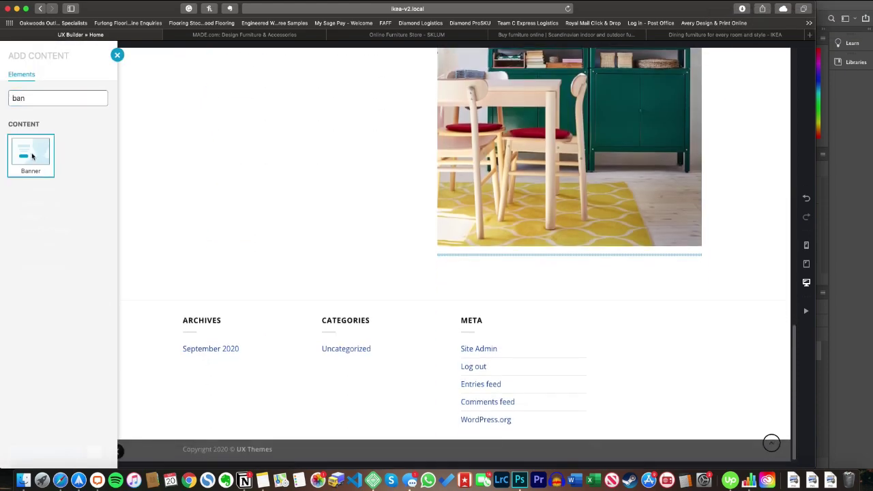
left_click(31, 154)
scroll(59, 440, "down", 2)
scroll(58, 431, "up", 2)
scroll(68, 436, "down", 2)
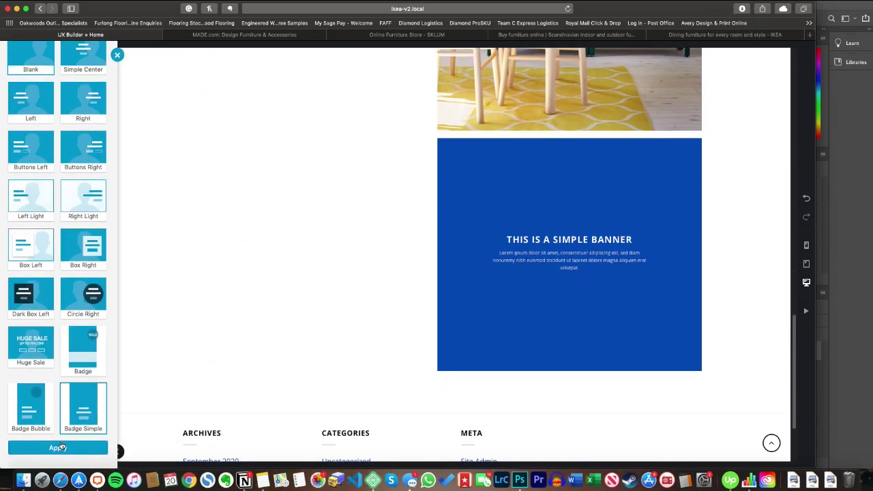
left_click(59, 446)
- Delete the default text box from the new banner in the photo column
left_click(39, 230)
left_click(9, 77)
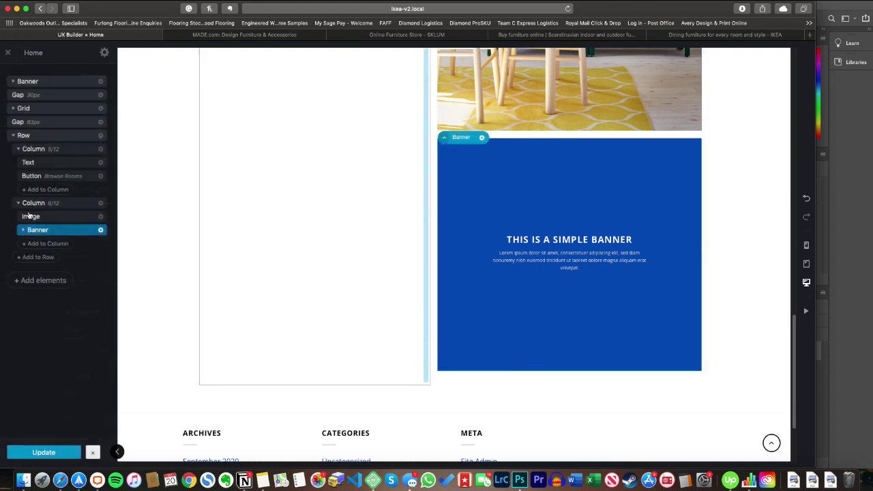
left_click(25, 230)
left_click(41, 245)
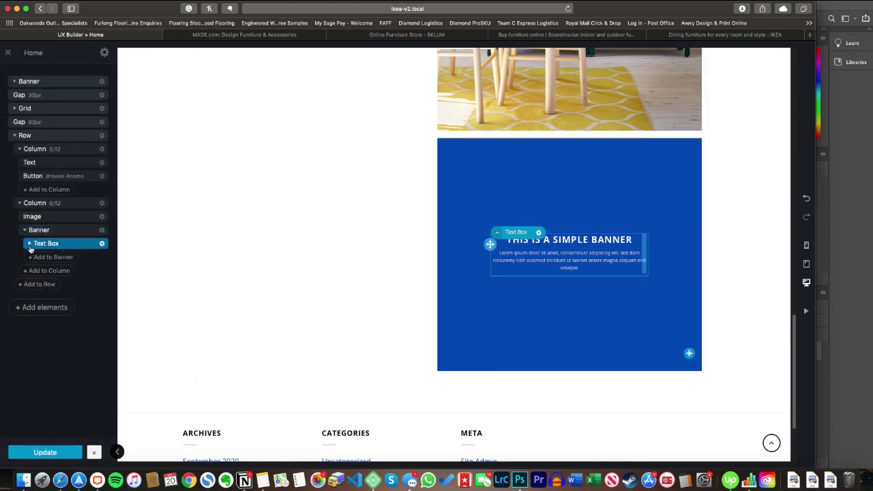
right_click(30, 250)
left_click(57, 302)
- Add a hotspot to the empty banner and use the green shelving photo as the banner's background in place of the separate image
left_click(55, 243)
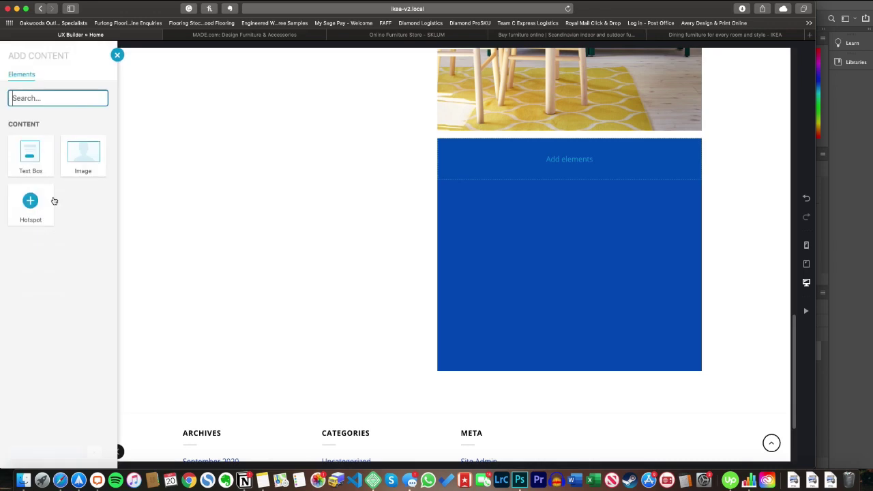
left_click(30, 203)
left_click(67, 452)
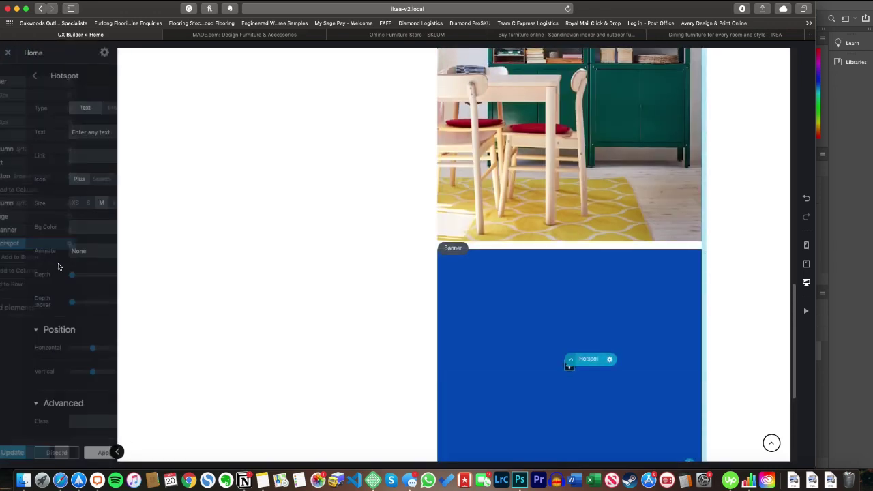
left_click(569, 191)
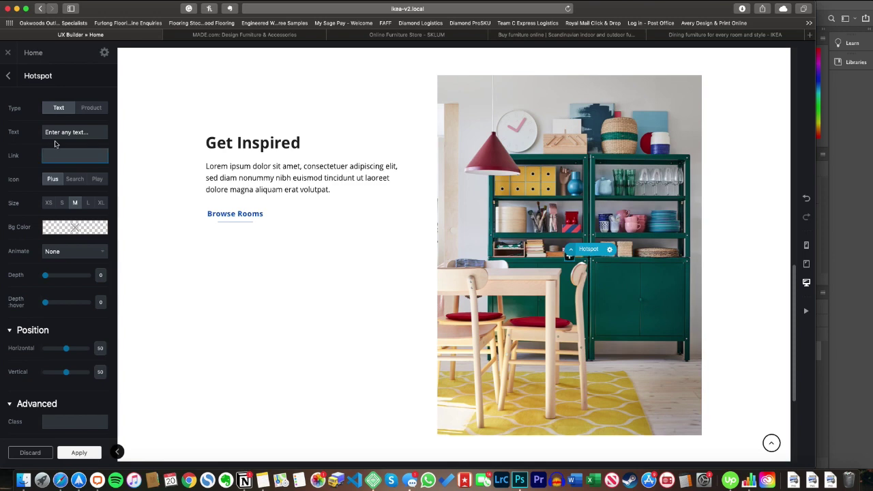
- Configure the hotspot as Text type reading Table with the Plus icon, at horizontal 40 and vertical 60, and apply it
left_click(84, 107)
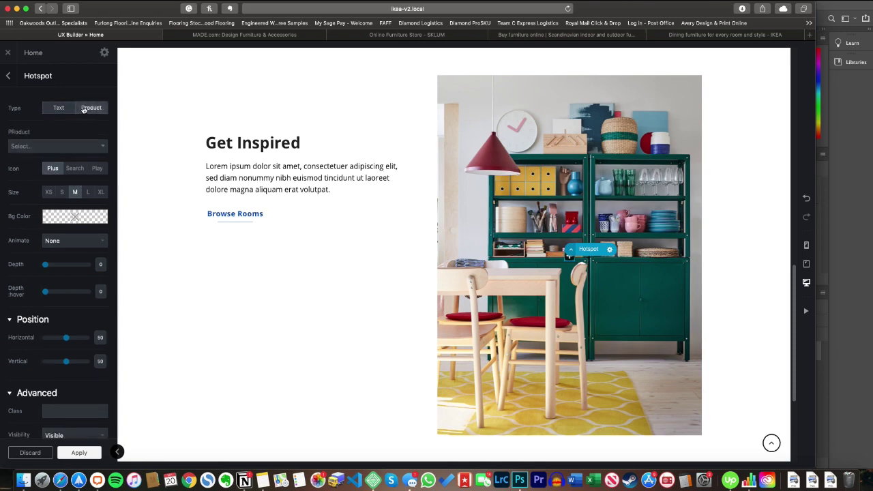
left_click(28, 148)
left_click(60, 131)
left_click(59, 111)
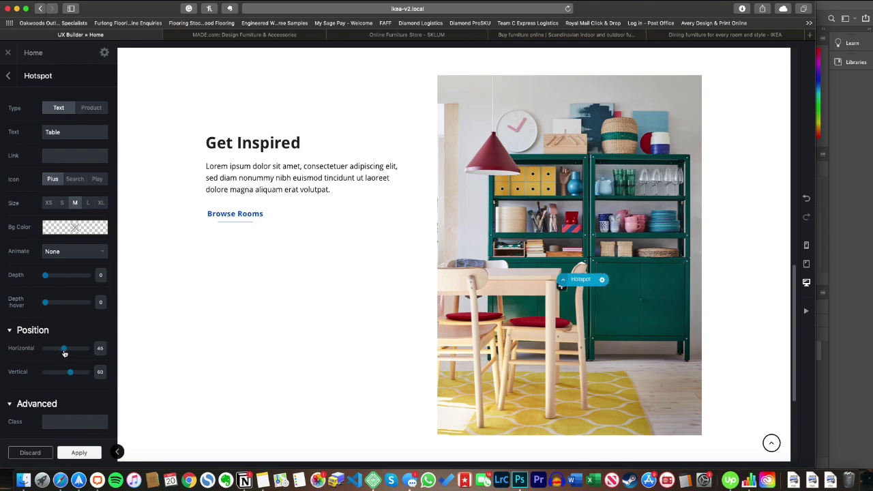
scroll(39, 278, "down", 2)
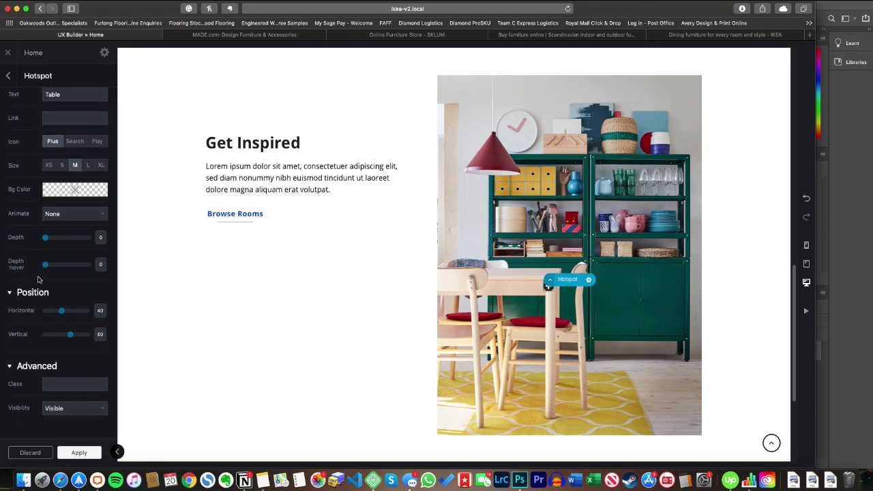
scroll(32, 303, "up", 2)
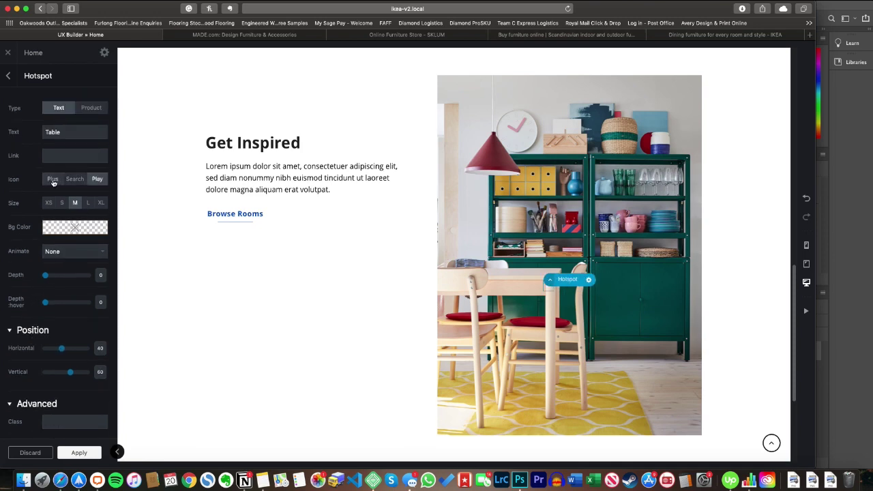
left_click(78, 452)
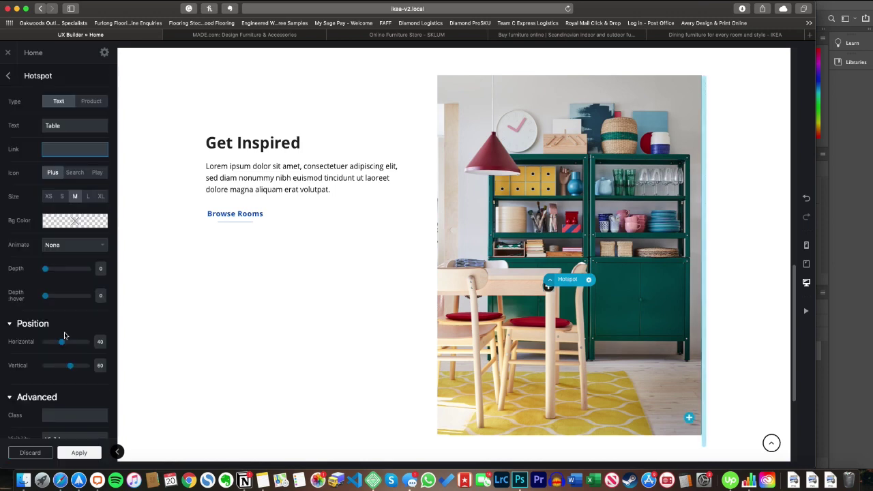
- Position the hotspot at horizontal 95 and vertical 20, near the shelving unit's upper corner, and open its Table text for editing
left_click_drag(62, 340, 84, 340)
left_click_drag(70, 365, 53, 366)
scroll(47, 201, "up", 1)
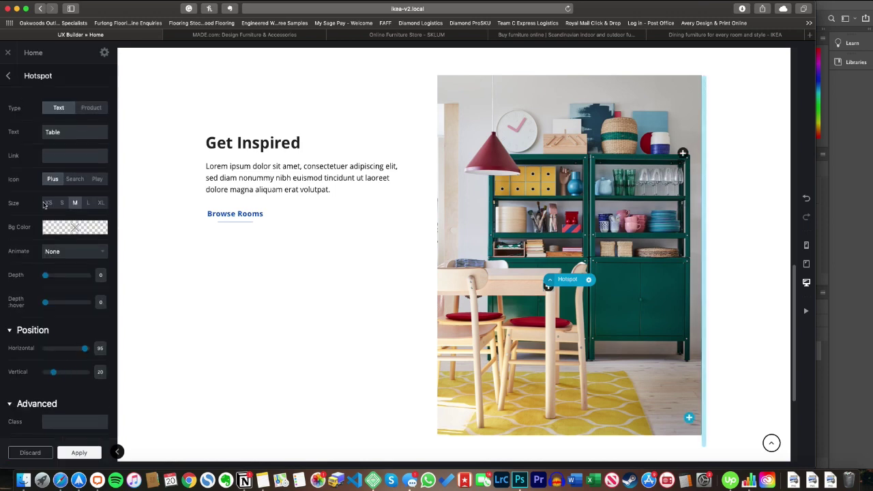
left_click_drag(83, 134, 47, 134)
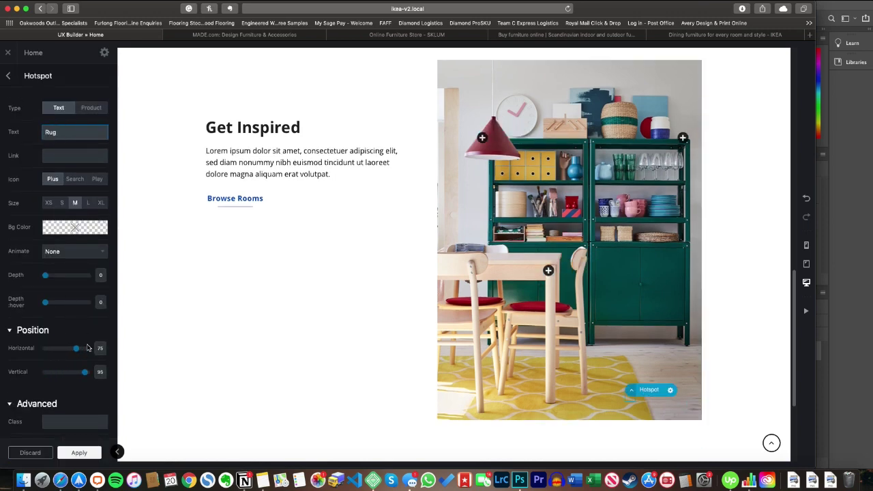
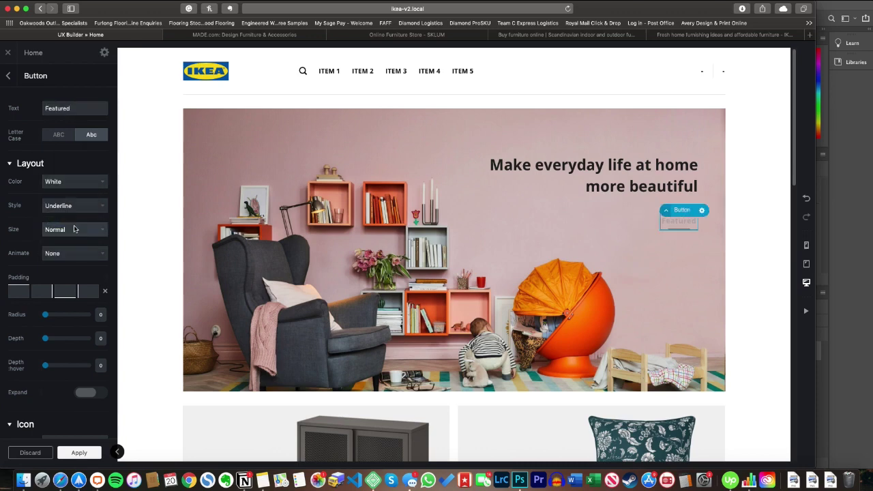
- Set the hero banner button's colour to Primary and its text to Shop Bedroom
left_click(68, 182)
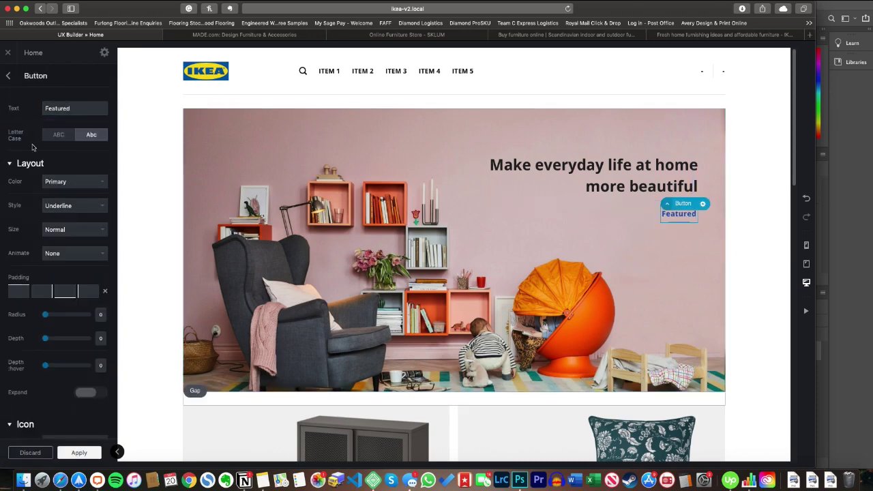
type("Shop bedroom")
left_click(293, 266)
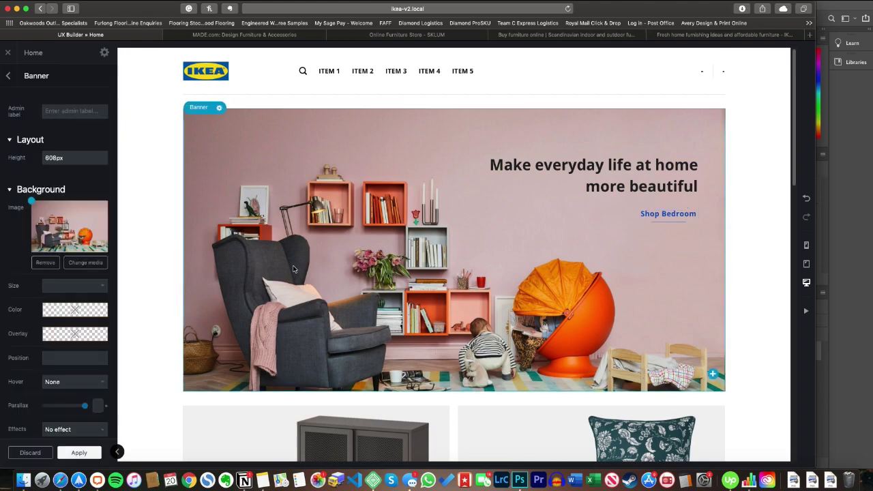
- Look over the homepage down to Get Inspired, and switch to the SKLUM site to examine its promo tiles and style slider
scroll(293, 267, "down", 10)
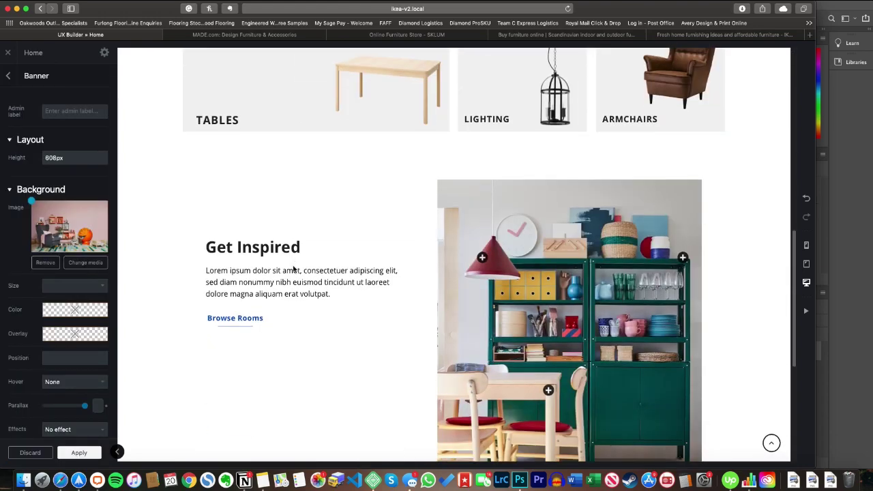
scroll(294, 270, "up", 2)
scroll(293, 269, "down", 4)
scroll(293, 269, "down", 3)
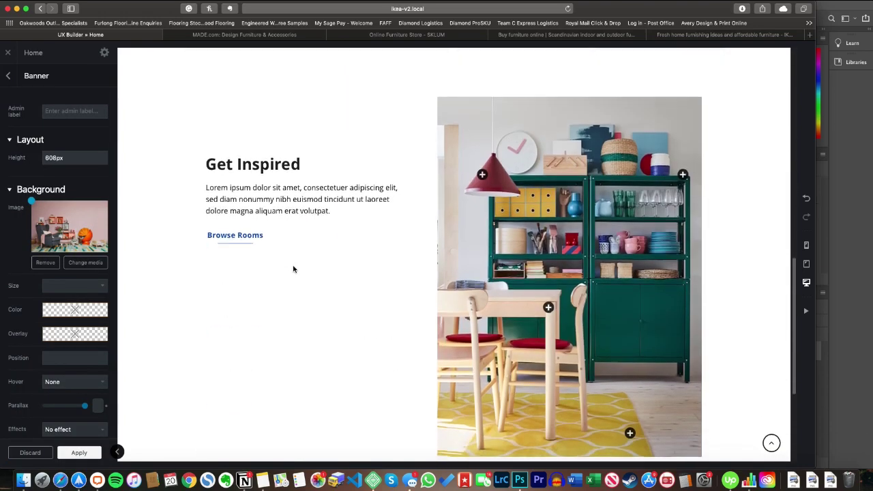
scroll(294, 269, "up", 5)
scroll(293, 269, "down", 4)
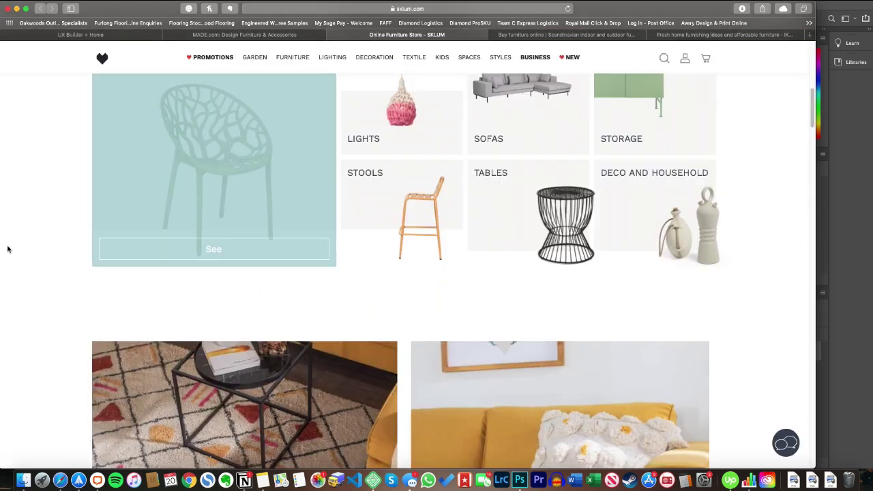
scroll(9, 250, "down", 6)
scroll(37, 253, "up", 2)
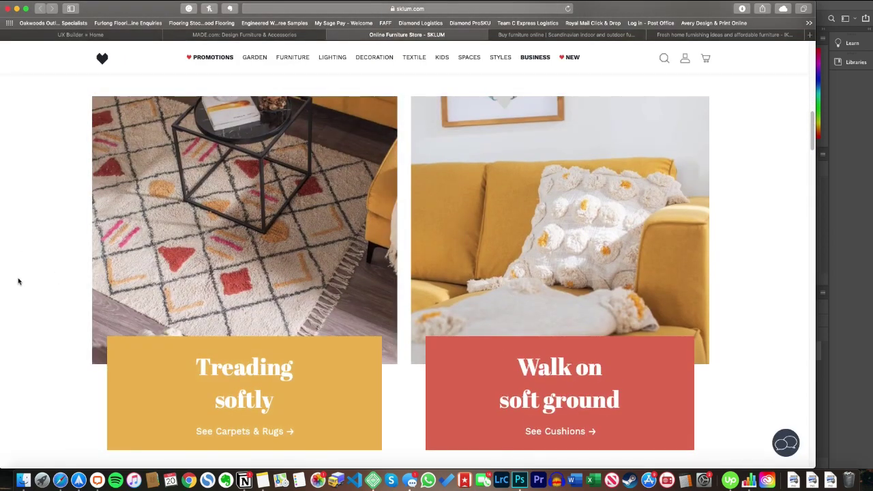
scroll(18, 281, "down", 5)
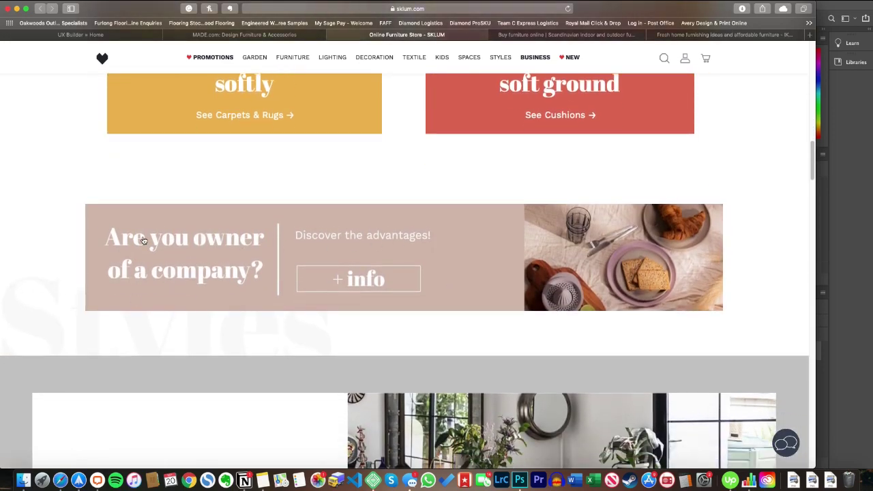
scroll(34, 262, "down", 5)
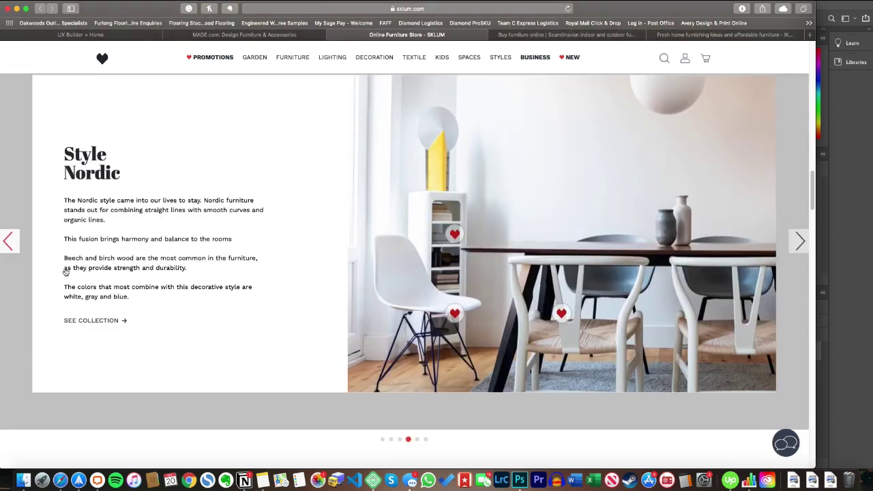
scroll(61, 272, "up", 1)
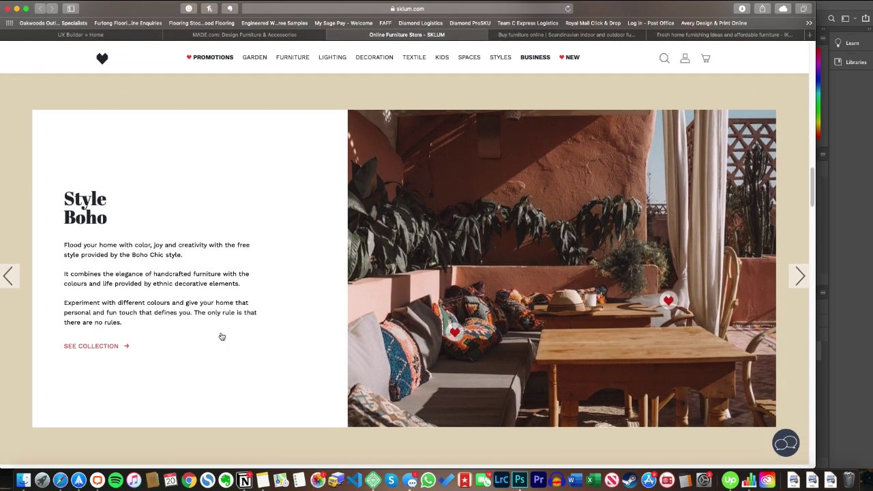
- Switch back to the UX Builder and delete the empty three-column row below the Get Inspired section
left_click(104, 34)
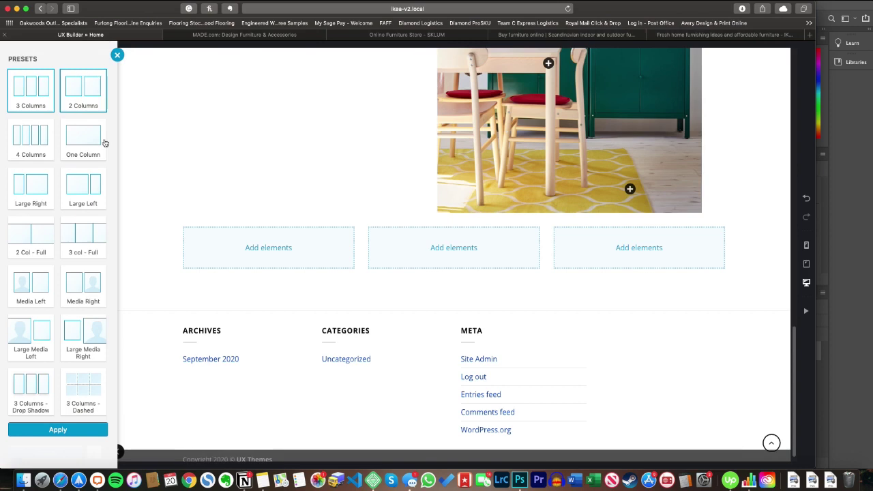
left_click(120, 54)
left_click(10, 77)
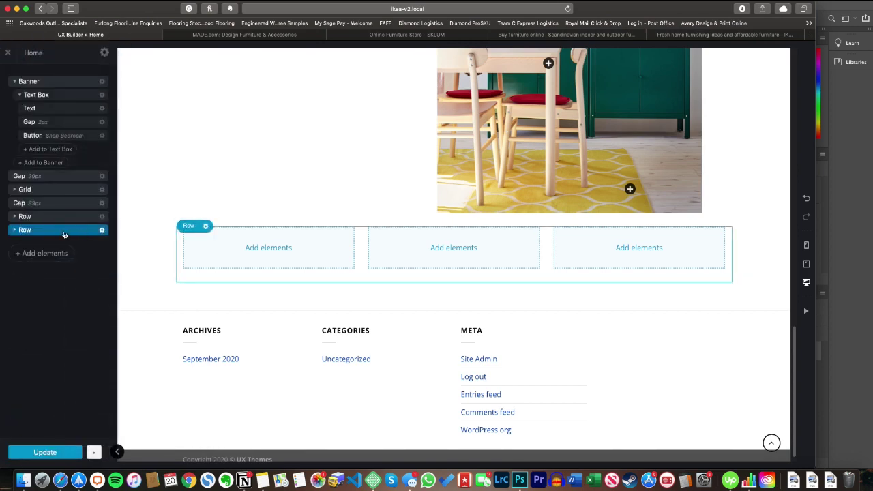
right_click(63, 236)
left_click(45, 296)
- Add a slider element with the Container style below the Get Inspired row
left_click(36, 217)
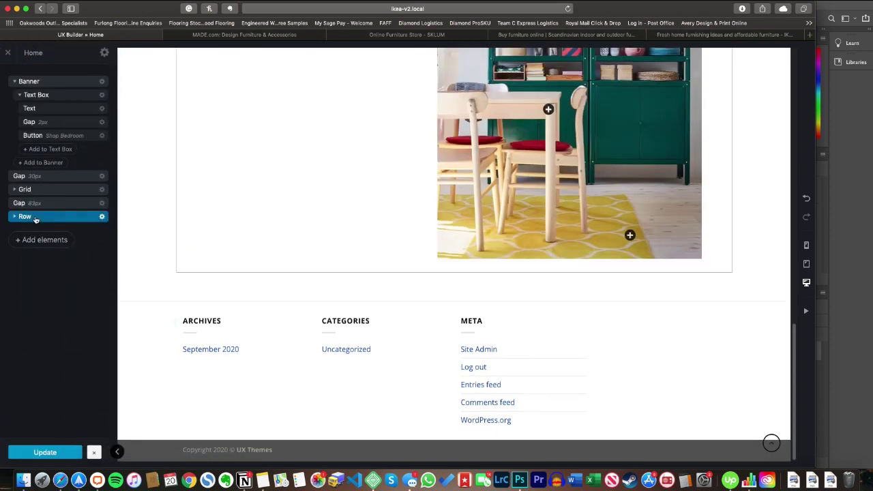
left_click(43, 240)
type("slider")
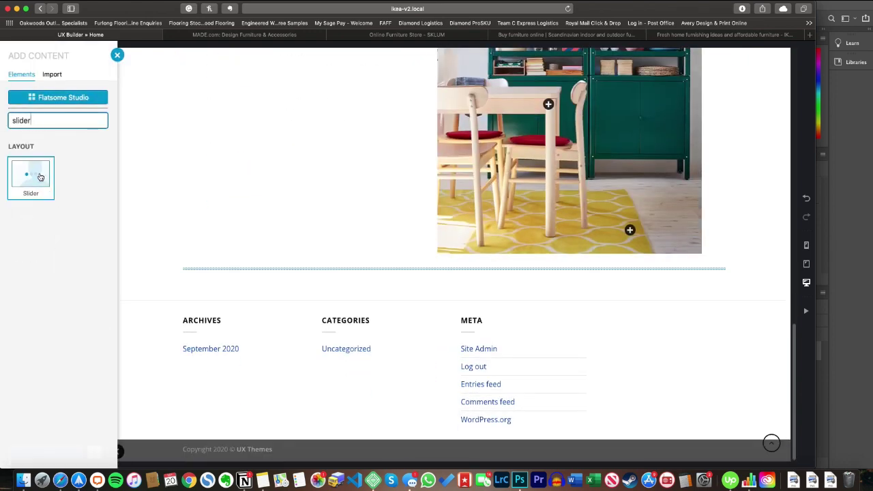
left_click(43, 181)
left_click(82, 181)
left_click(81, 191)
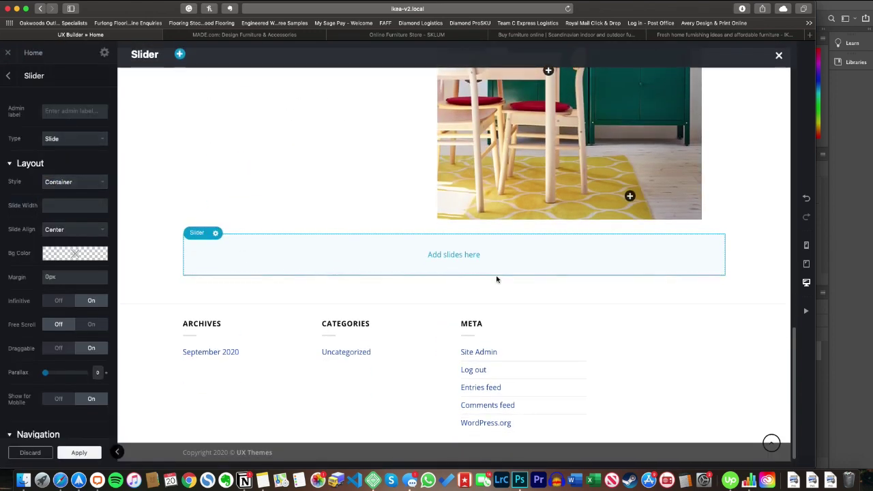
- Add a simple banner as the first slide of the new slider
left_click(454, 254)
left_click(30, 150)
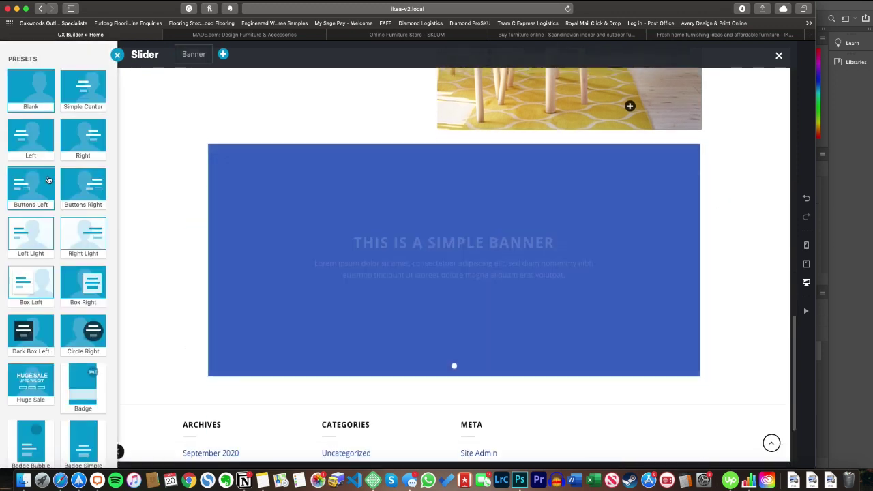
scroll(85, 307, "down", 1)
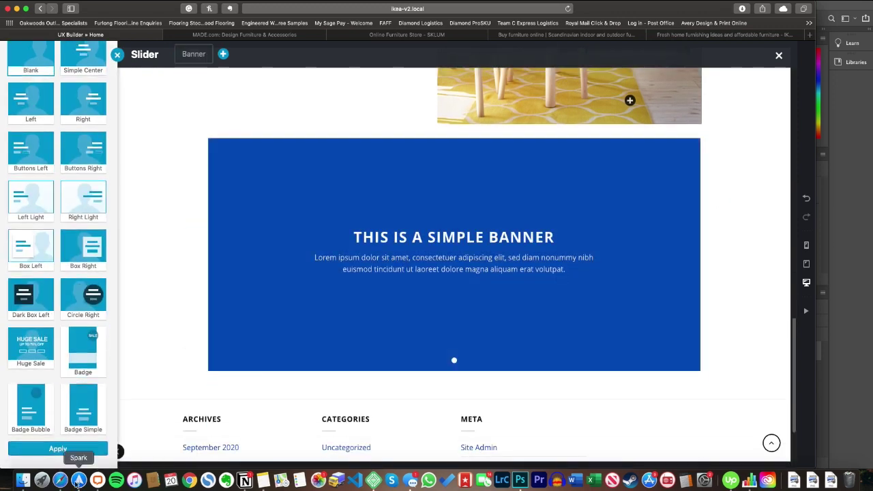
left_click(58, 448)
- Use the pink living room photo as the slide banner's background and delete the banner's default text box
left_click(75, 260)
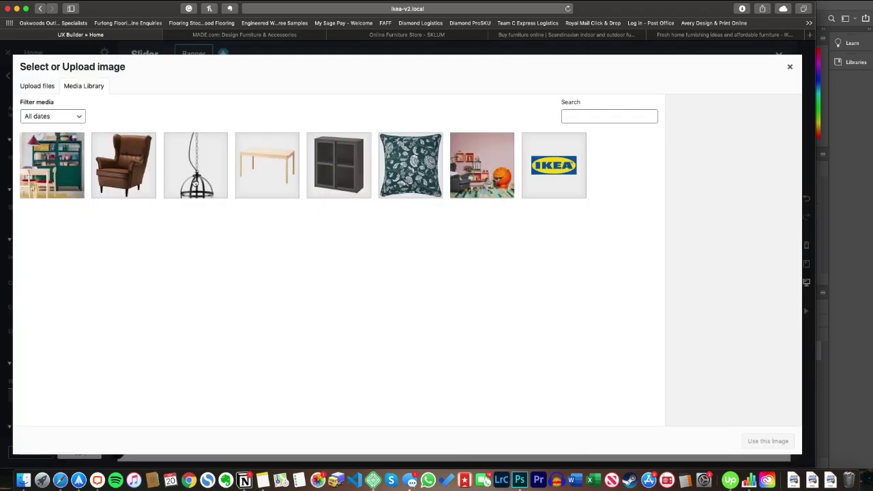
left_click(60, 164)
left_click(475, 192)
left_click(758, 441)
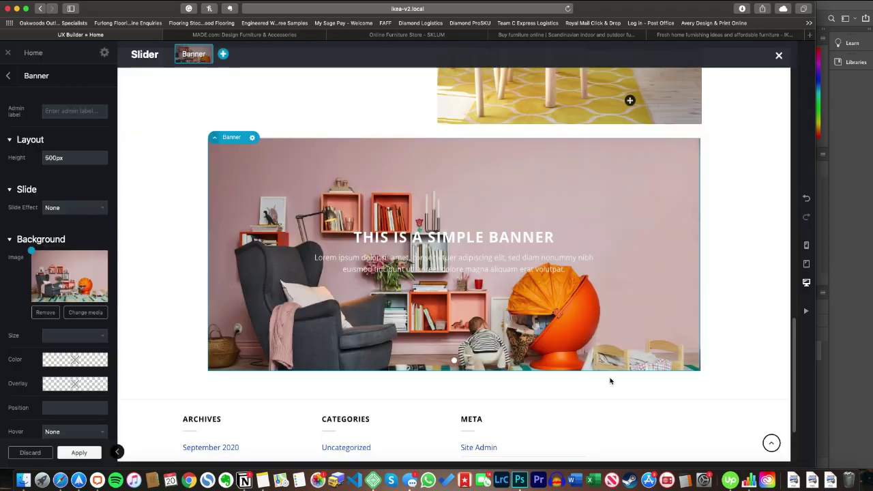
right_click(306, 240)
left_click(299, 305)
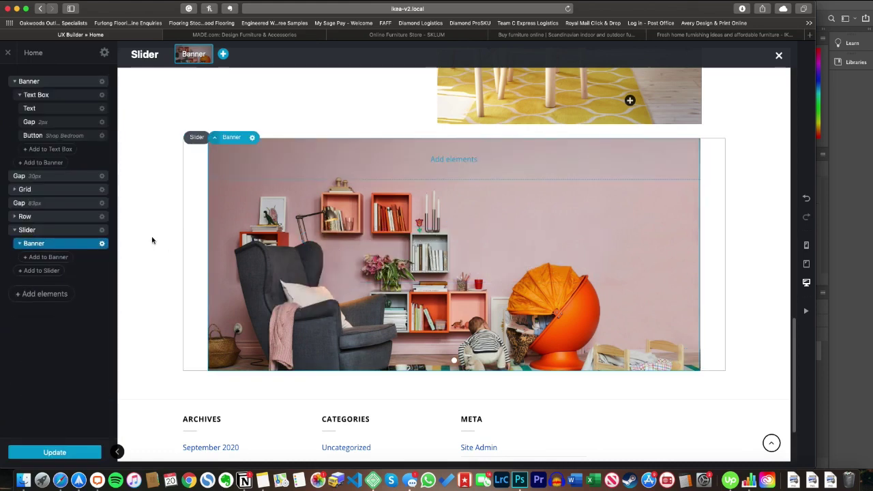
- Add a section element at the end of the page and move the slider inside it
left_click(41, 293)
type("ro")
left_click(26, 201)
left_click(117, 55)
mouse_move(45, 243)
left_mouse_down()
mouse_move(43, 225)
mouse_move(45, 241)
left_mouse_up()
- Give the slider's section a muted blue background and place an 83px gap above the section
left_click(102, 230)
left_click(92, 255)
left_click(75, 183)
left_click_drag(123, 268, 103, 267)
left_click(100, 240)
left_click(111, 294)
left_click(88, 451)
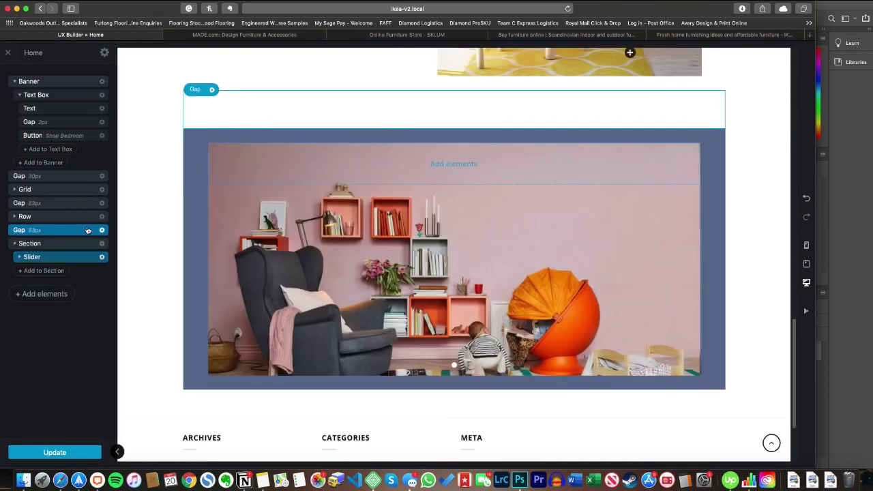
- Change the page's template in the page settings to one whose content spans the full browser width
left_click(15, 243)
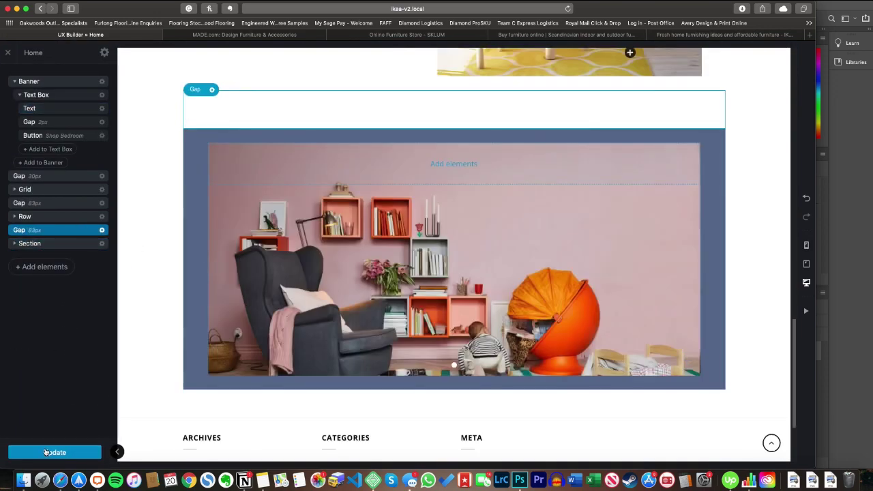
left_click(14, 81)
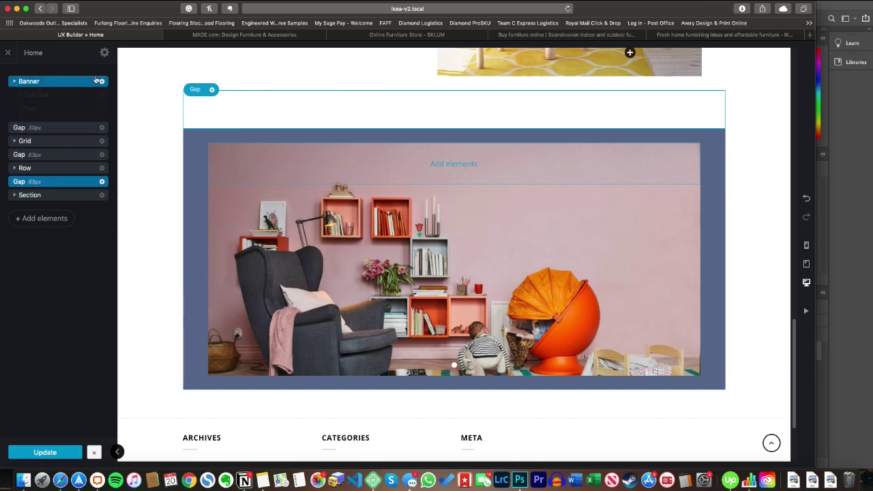
left_click(105, 52)
left_click(69, 249)
left_click(91, 267)
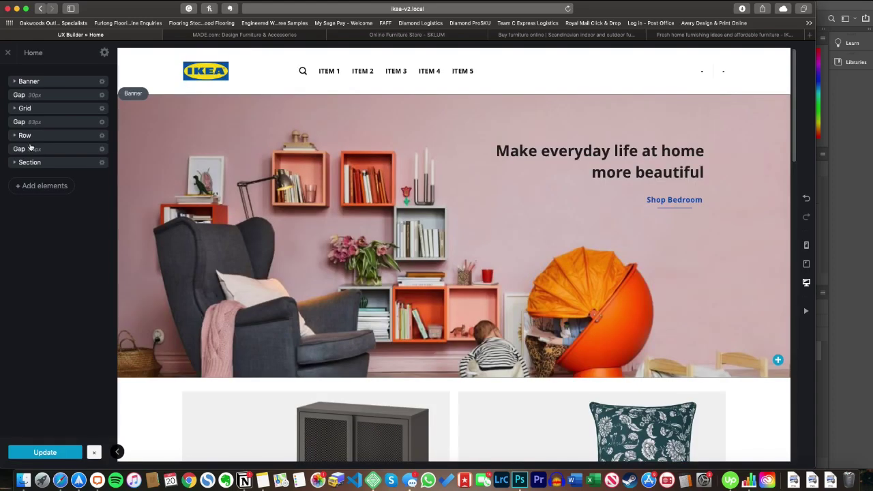
- Add a row with the One Column preset at the end of the page
left_click(41, 185)
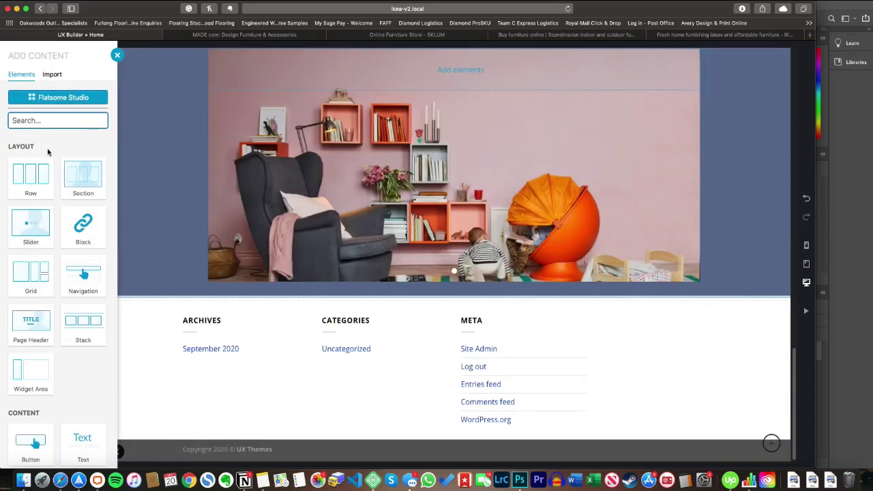
type("row")
left_click(39, 177)
left_click(83, 136)
left_click(57, 429)
left_click(78, 450)
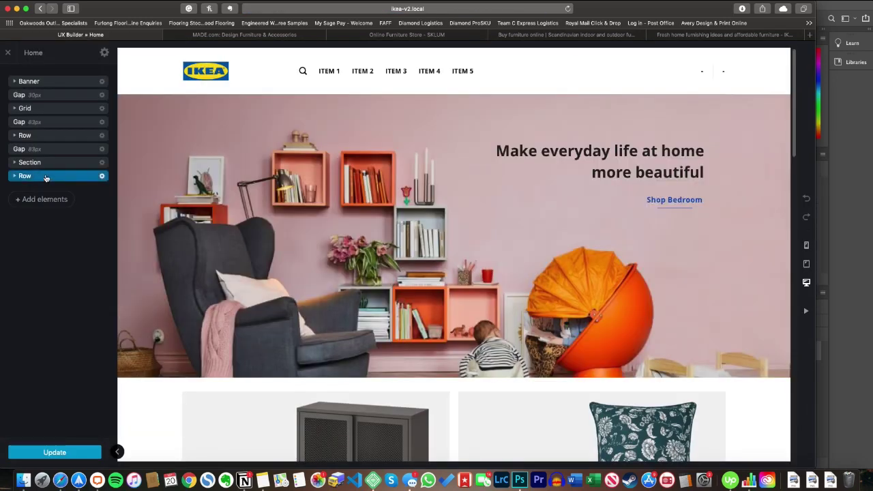
- Place the new row first on the page and move the banner, gaps, grid and Get Inspired row into its column
left_click_drag(45, 178, 41, 81)
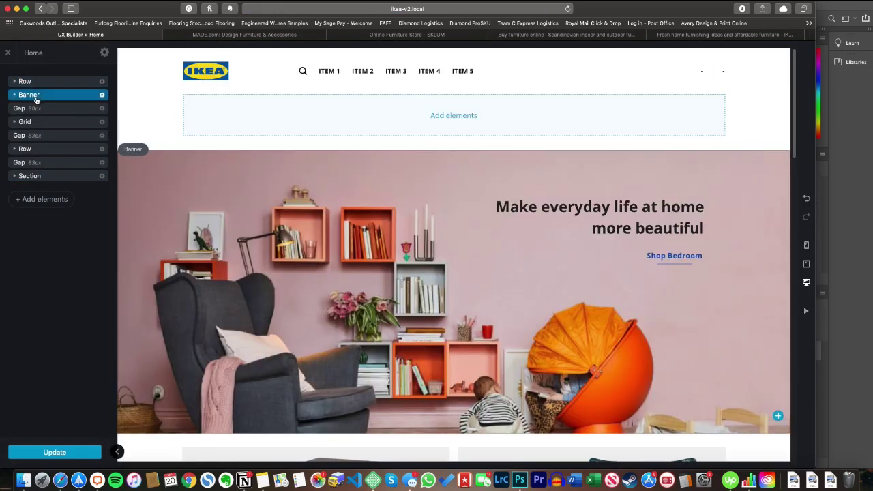
left_click(19, 95)
left_click(48, 136)
left_click_drag(48, 138, 48, 115)
mouse_move(45, 161)
left_mouse_down()
mouse_move(52, 131)
mouse_move(52, 149)
left_mouse_up()
left_click_drag(47, 189, 53, 162)
left_click_drag(27, 203, 52, 172)
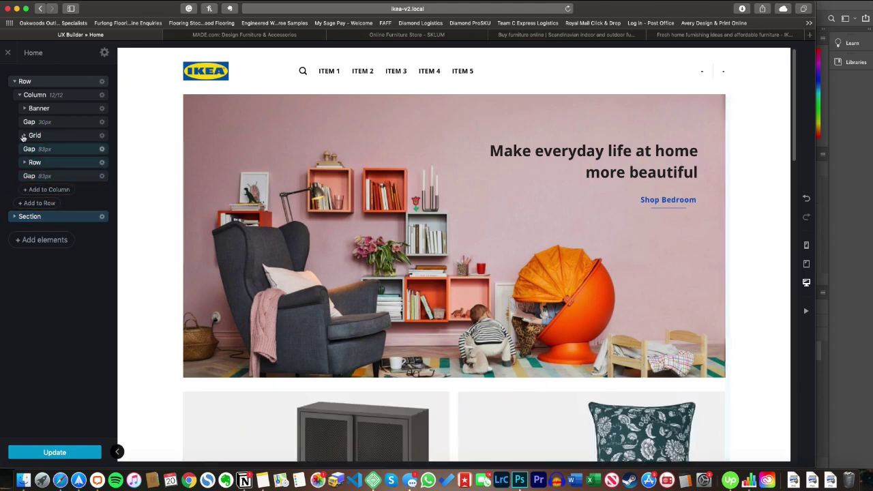
- Examine the homepage layout from the contained hero banner down to the full-width slider section
left_click(14, 81)
scroll(204, 204, "down", 1)
scroll(197, 206, "up", 1)
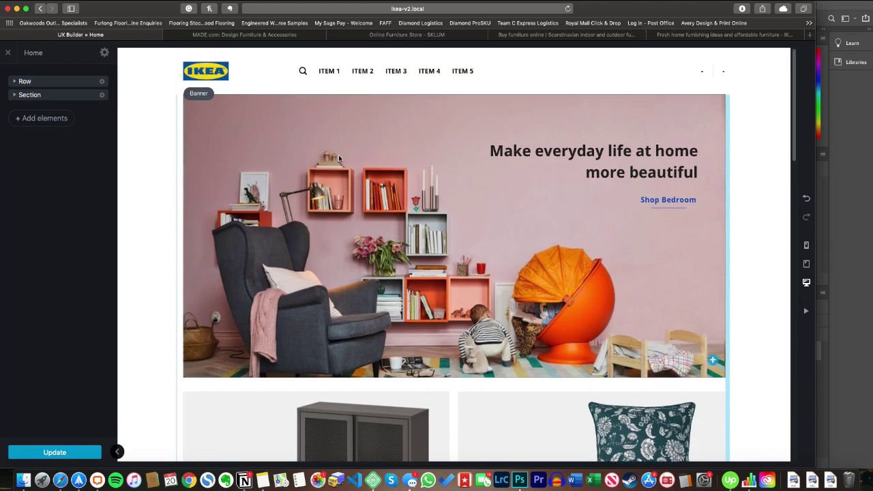
scroll(146, 225, "down", 15)
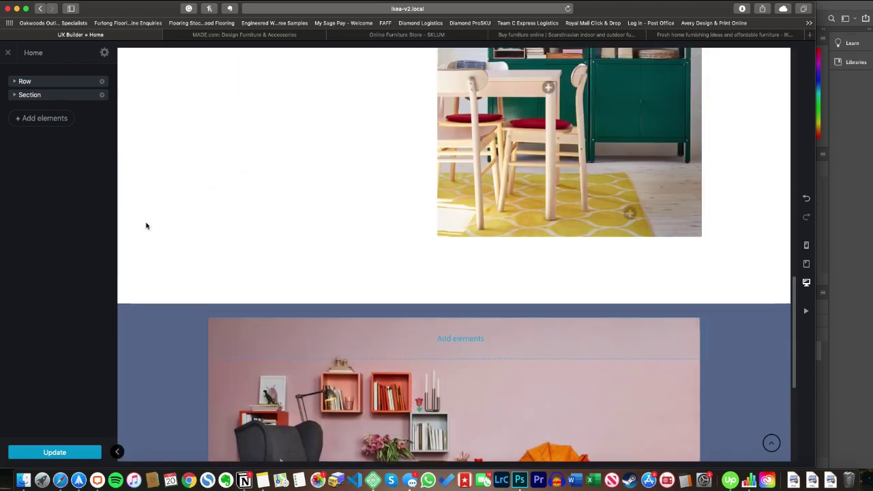
scroll(146, 226, "up", 5)
scroll(146, 226, "down", 8)
scroll(146, 225, "up", 2)
- Add a row with the Large Right preset as a second slide in the slider
left_click(206, 268)
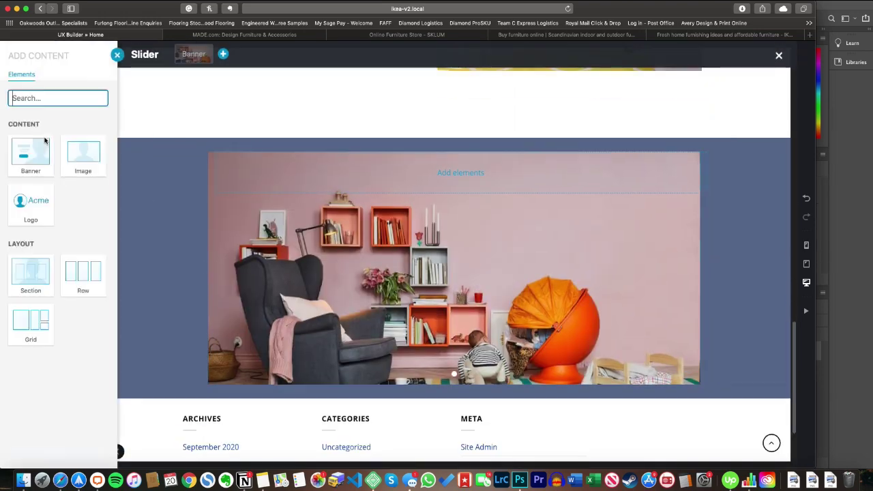
left_click(33, 246)
left_click(49, 191)
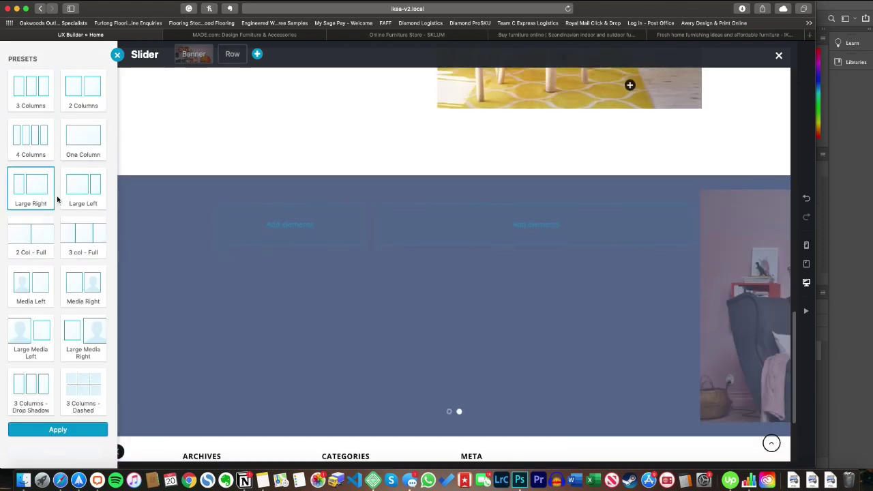
left_click(61, 429)
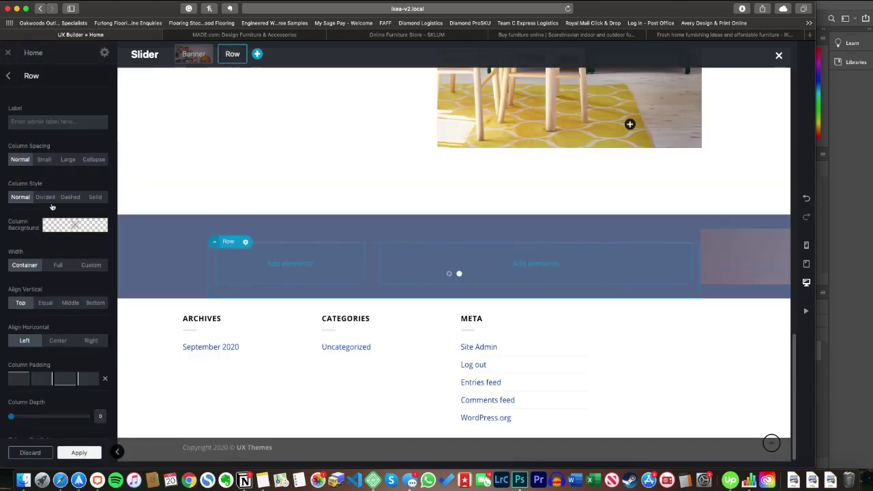
- Apply the new row's settings and delete the old banner slide from the slider
left_click(79, 453)
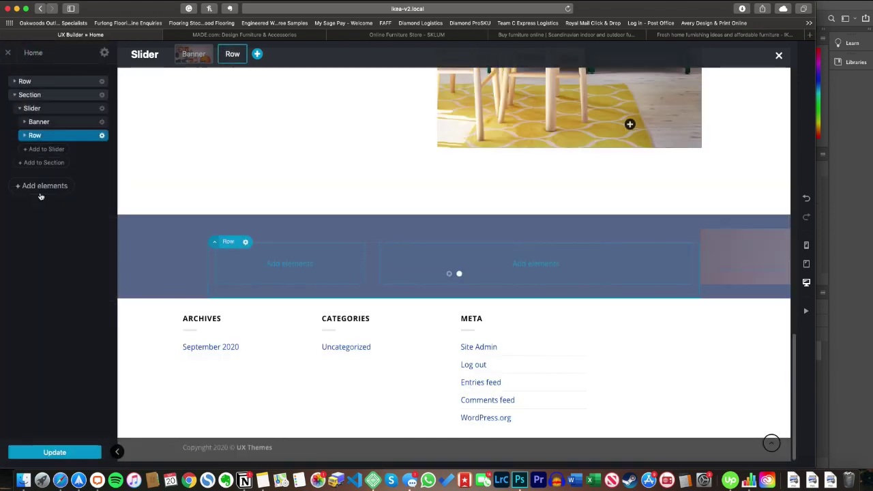
right_click(36, 123)
left_click(36, 186)
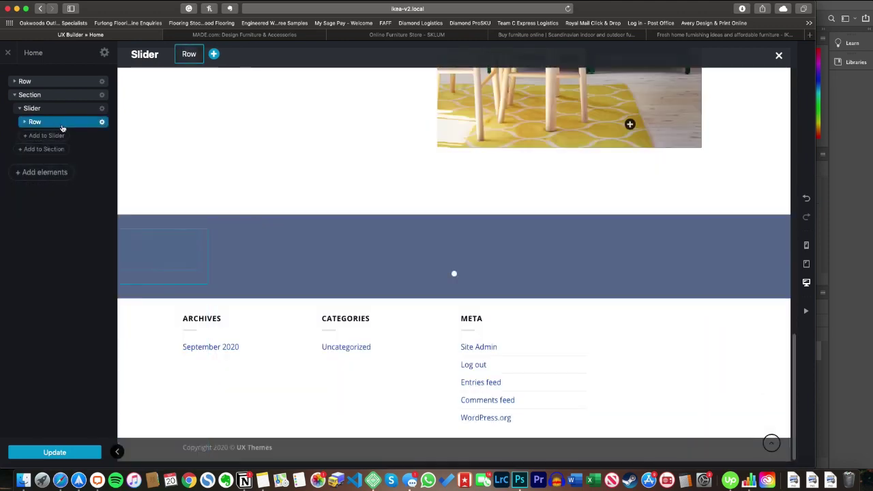
- Add a simple banner to each column of the slider row: white in the 4/12 column, the green cabinet photo in the 8/12 column
left_click(39, 127)
left_click(46, 148)
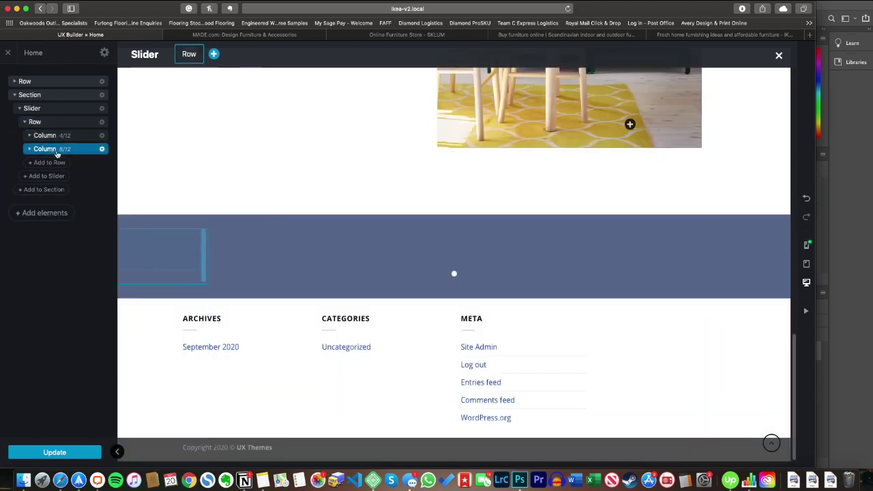
left_click(80, 135)
left_click(29, 135)
left_click(51, 148)
left_click(32, 426)
left_click(33, 142)
left_click(79, 452)
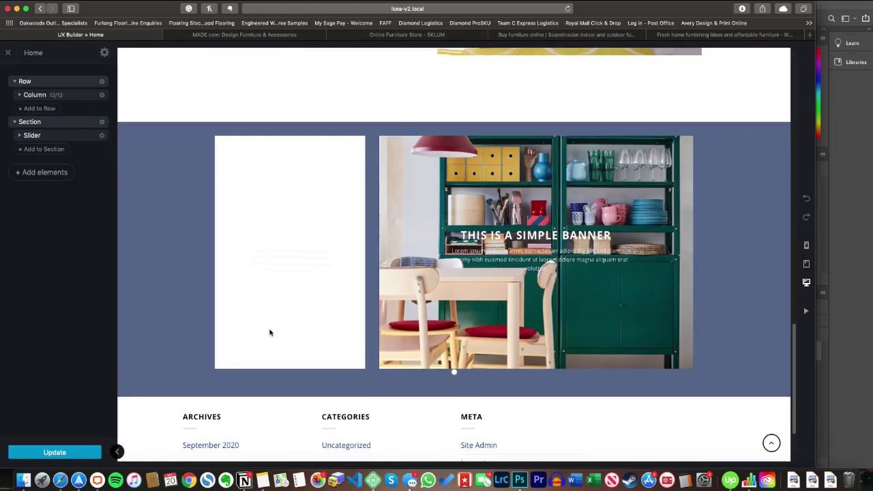
- Collapse the slider row's column spacing and set the white banner's text box colour to Dark
left_click(269, 332)
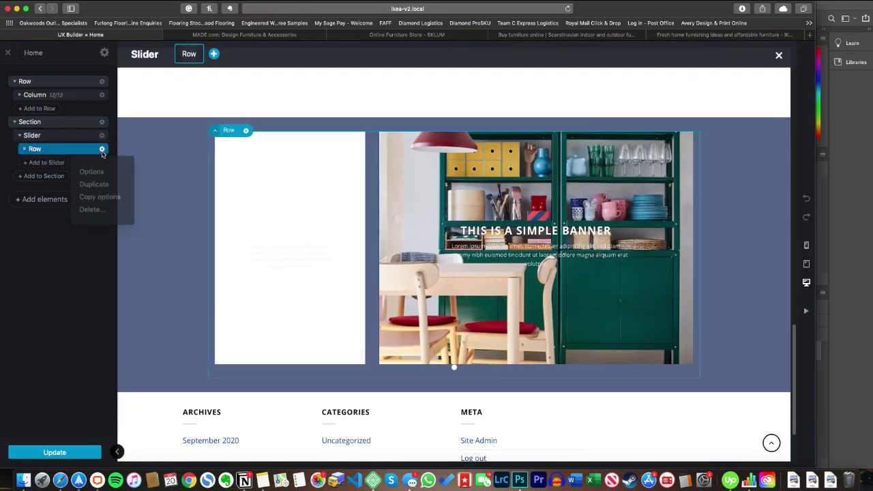
left_click(252, 242)
left_click(251, 215)
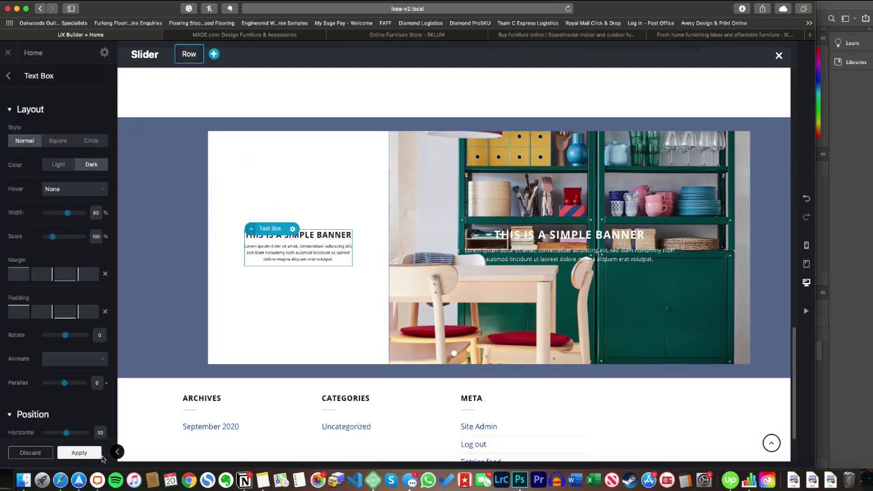
left_click(85, 453)
- Delete the text box from the green cabinet photo banner
left_click(466, 242)
left_click(462, 239)
right_click(462, 238)
left_click(453, 301)
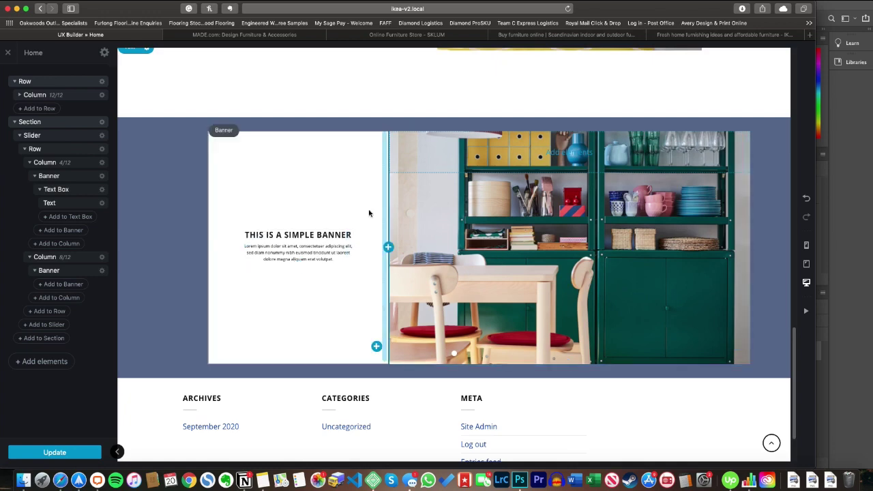
- Search the web for "ikea" in a new browser tab and open the IKEA homepage
key("super+t")
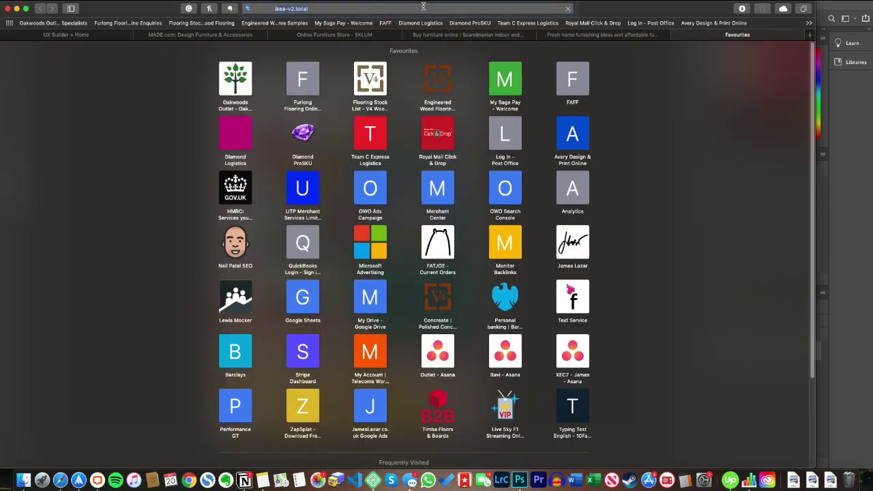
key("Return")
left_click(423, 9)
type("ik")
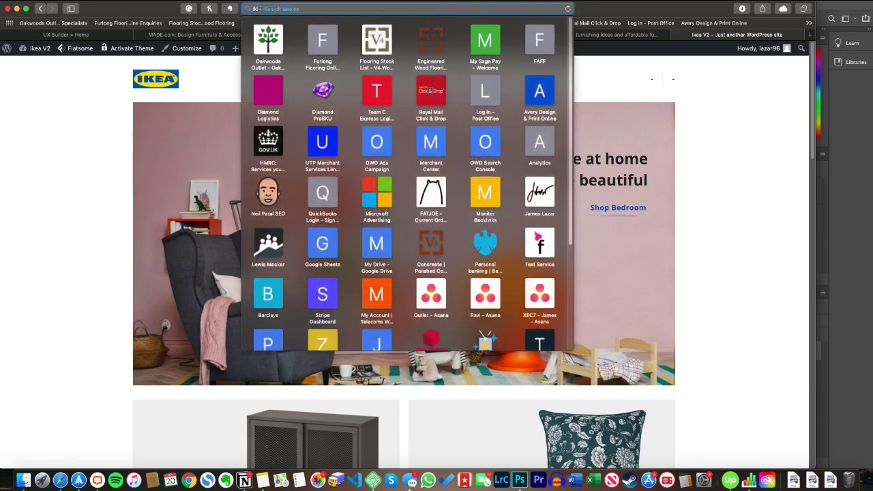
type("ea")
key("Return")
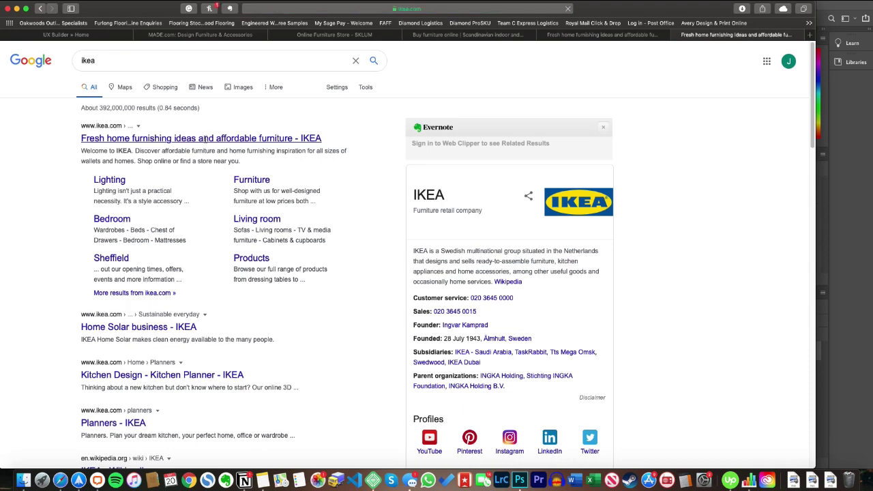
left_click(205, 138)
- Open the living room photo with the rattan footstool from the real homes gallery and inspect its image element
scroll(135, 233, "down", 5)
scroll(135, 232, "down", 5)
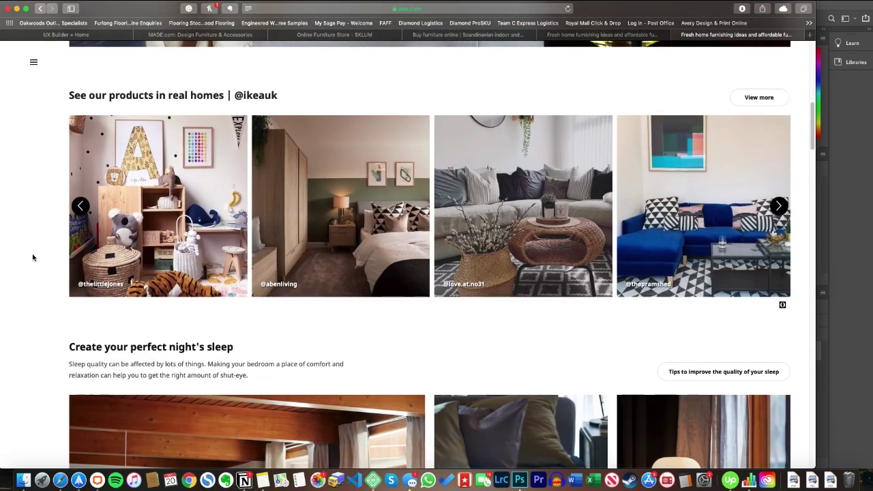
scroll(26, 262, "down", 1)
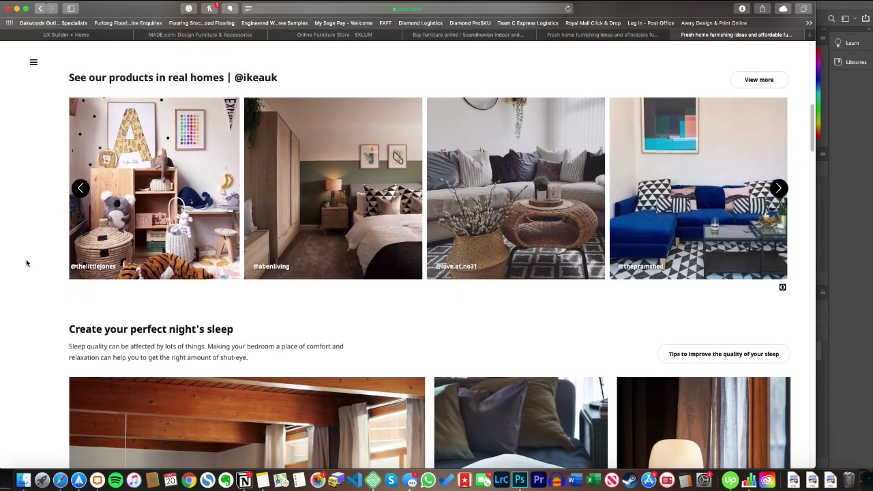
left_click(320, 159)
right_click(296, 165)
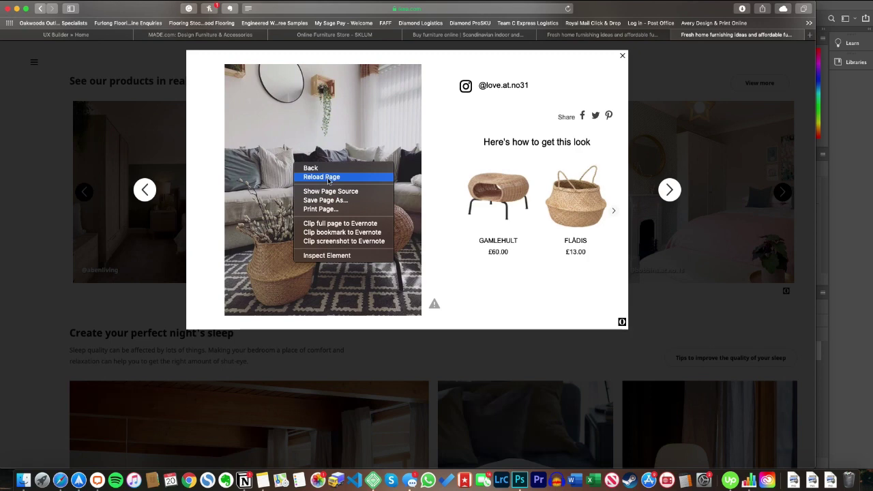
left_click(332, 139)
right_click(335, 142)
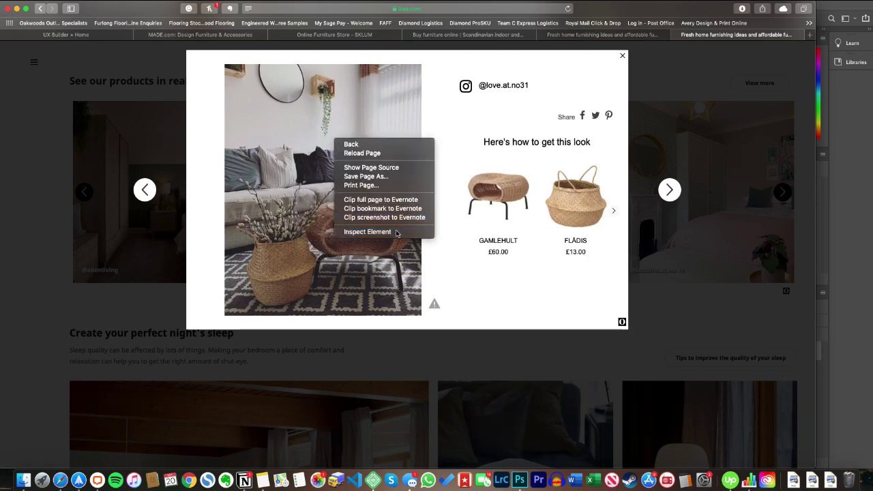
left_click(365, 230)
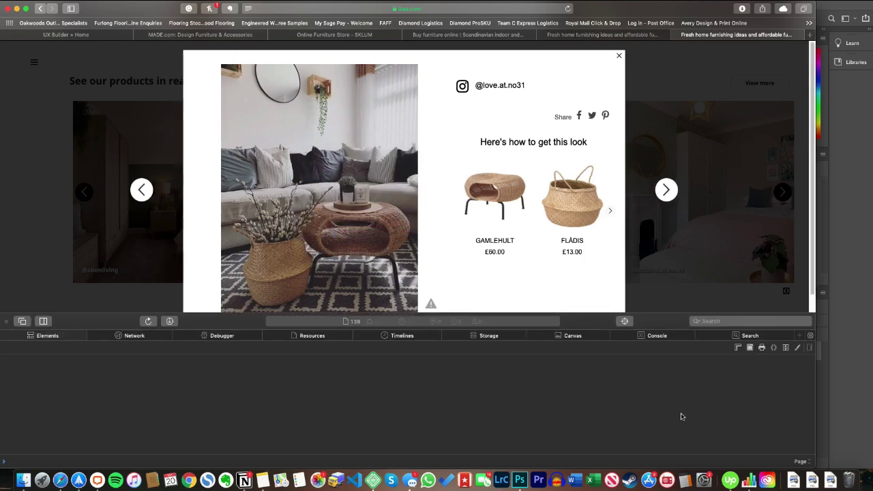
- Open the photo's background image in its own tab, save it to Downloads, and close the image tab and inspector
right_click(737, 393)
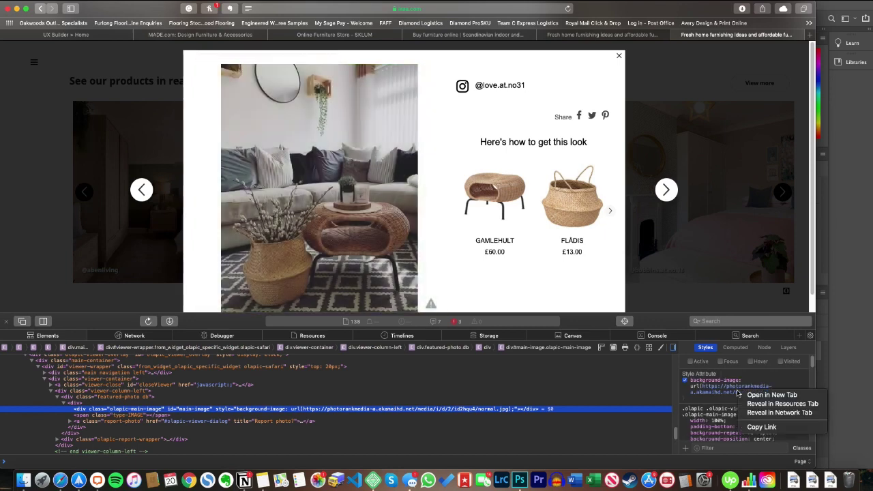
left_click(769, 395)
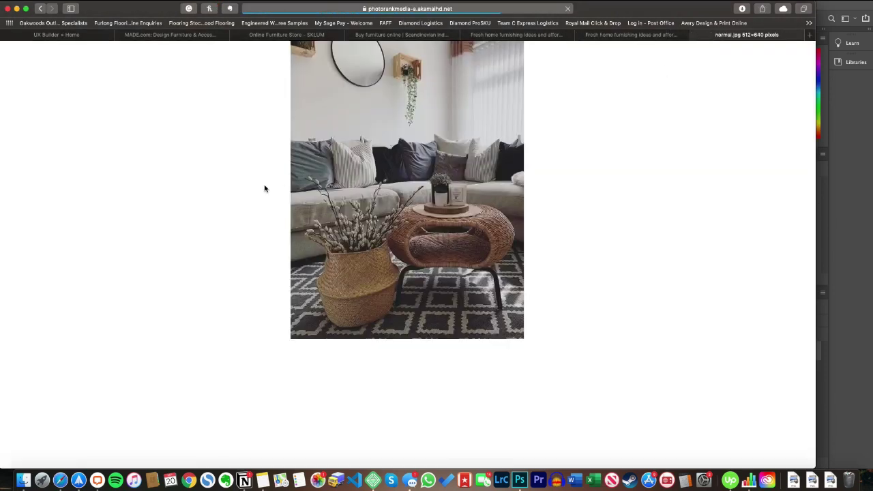
right_click(392, 164)
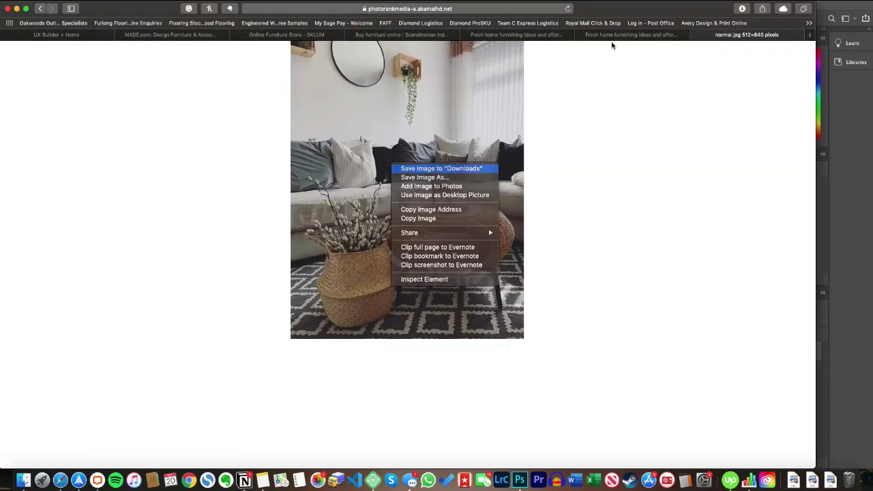
left_click(692, 35)
left_click(10, 322)
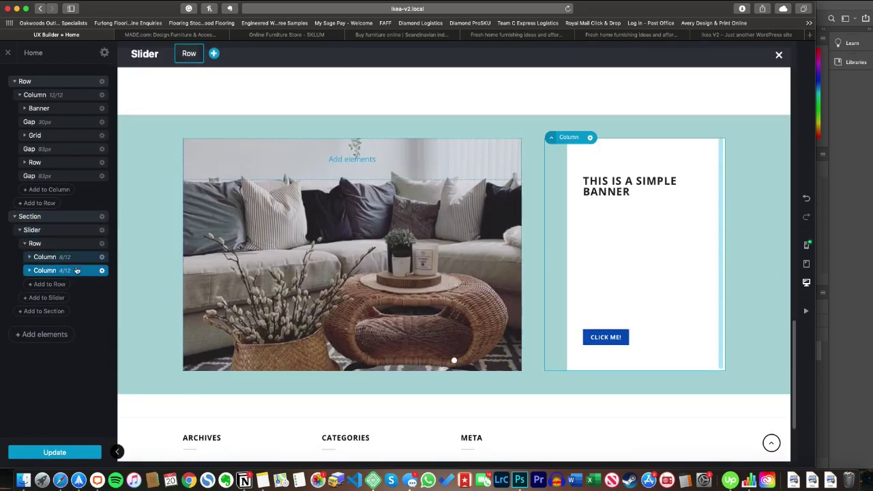
- Duplicate the slider's photo-and-text row as a second slide
left_click(84, 299)
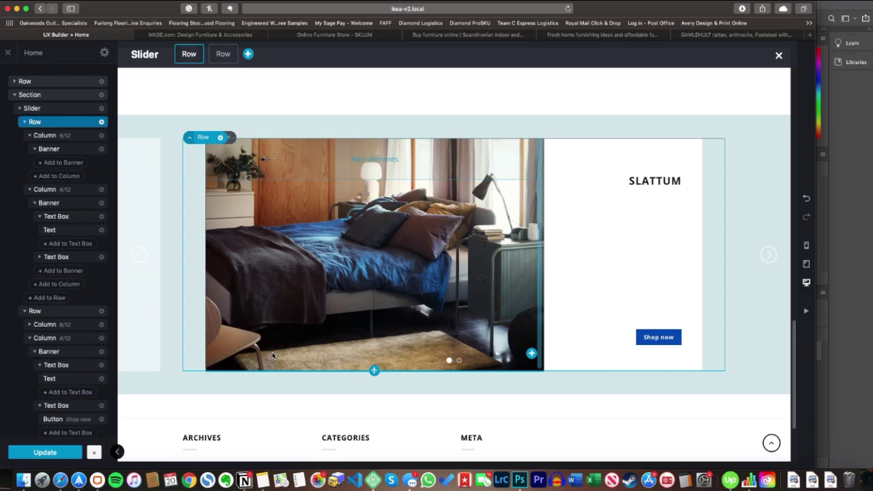
- Review the homepage from the slider up to the hero banner, update it and exit the page builder
scroll(171, 323, "down", 10)
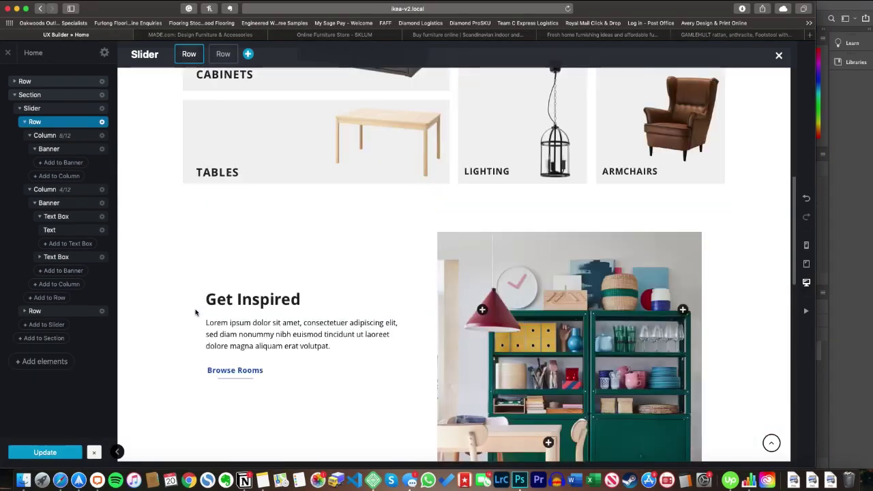
scroll(195, 311, "down", 2)
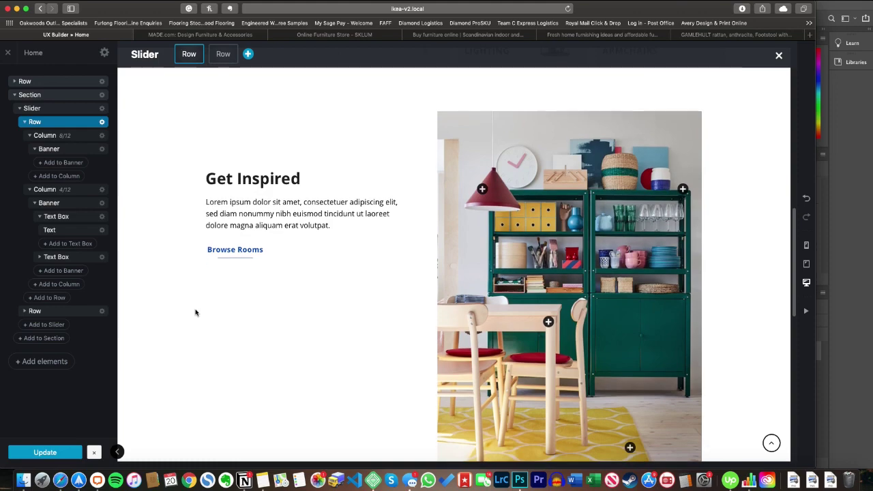
scroll(195, 312, "up", 8)
scroll(195, 311, "up", 10)
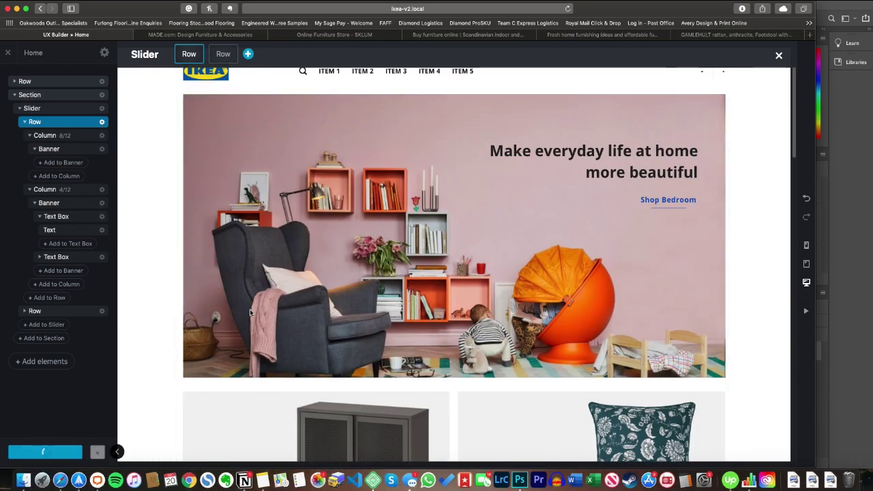
left_click(9, 52)
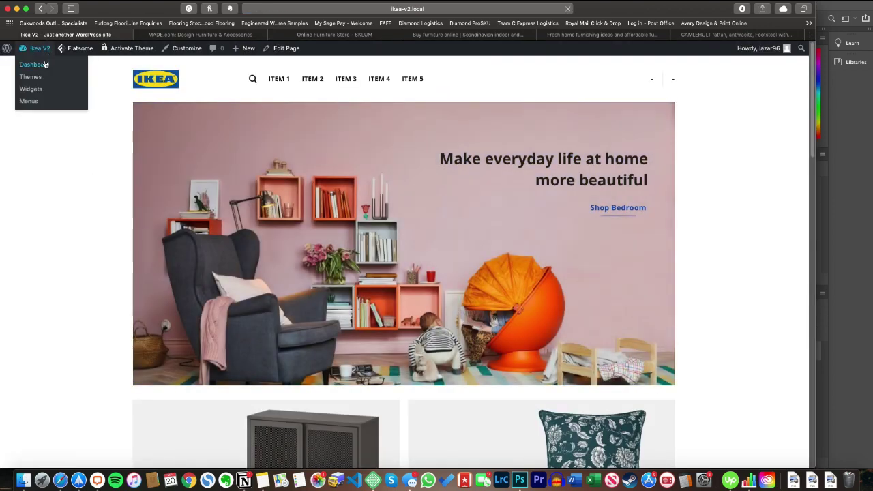
- Go to the WordPress dashboard and search the plugins available to add for WooCommerce
left_click(31, 60)
mouse_move(38, 256)
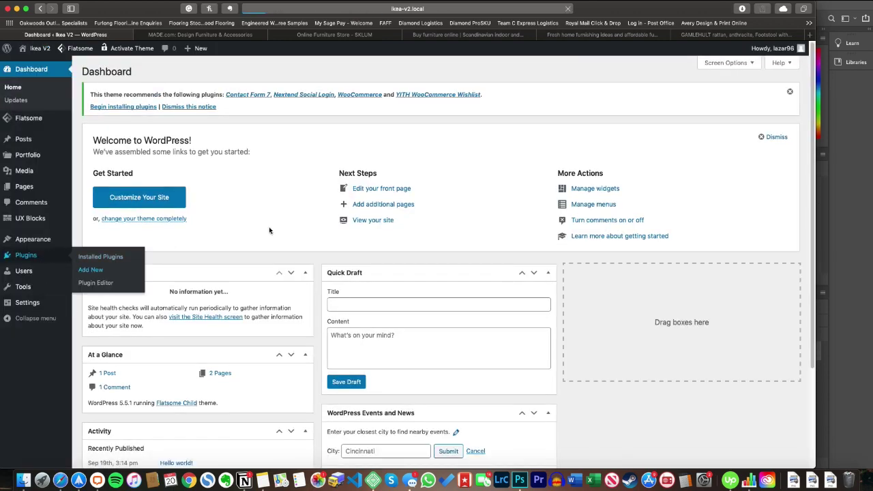
left_click(90, 270)
left_click(723, 135)
type("wooc")
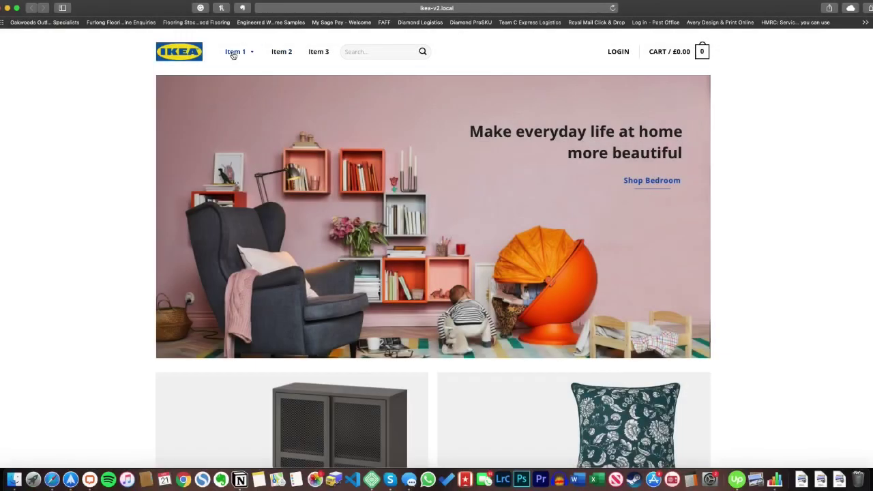
- Preview the Item 1 mega menu on the live homepage
mouse_move(233, 55)
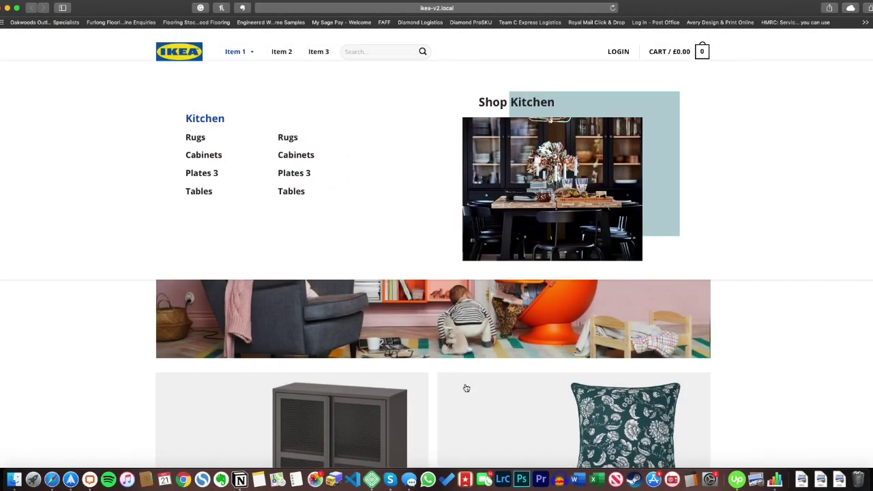